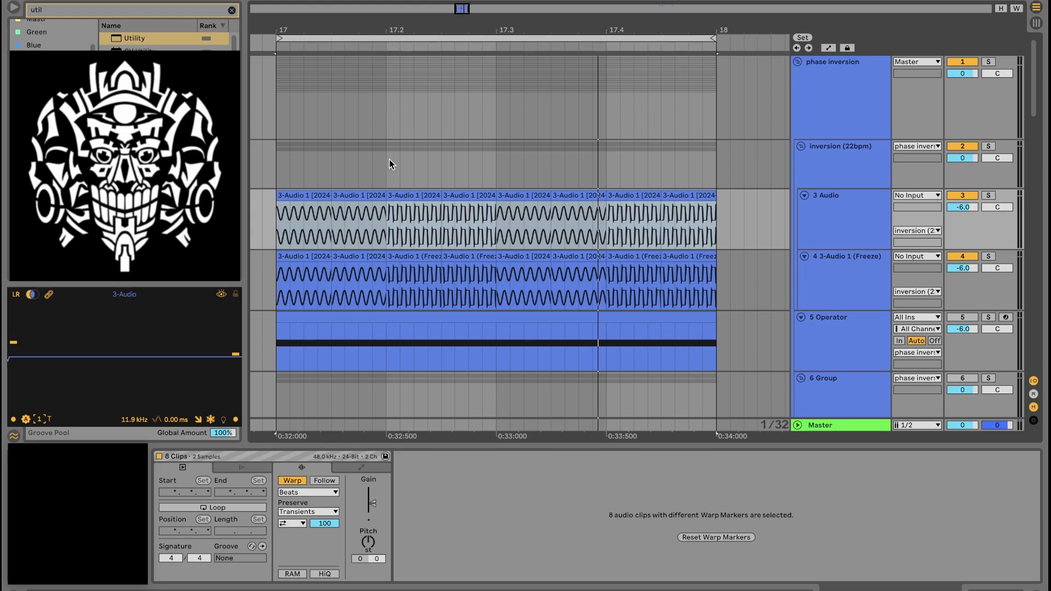
Step: Mute the 4 3-Audio 1 (Freeze) track and play the 3 Audio track on its own
{"action": "left_click", "coordinate": [279, 176]}
{"action": "scroll", "coordinate": [277, 169], "scroll_direction": "down", "scroll_amount": 3}
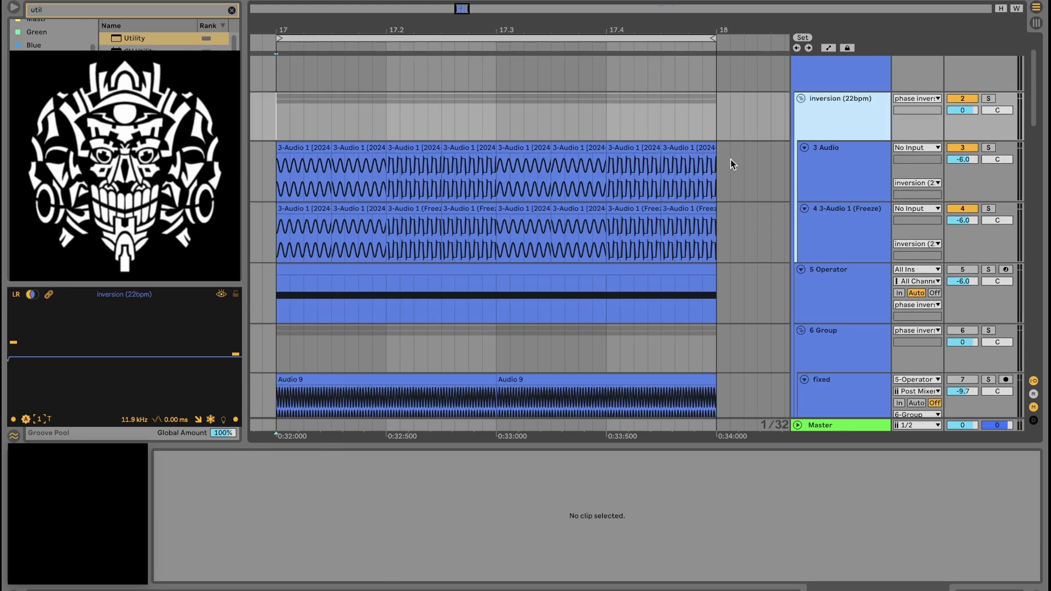
{"action": "left_click", "coordinate": [828, 178]}
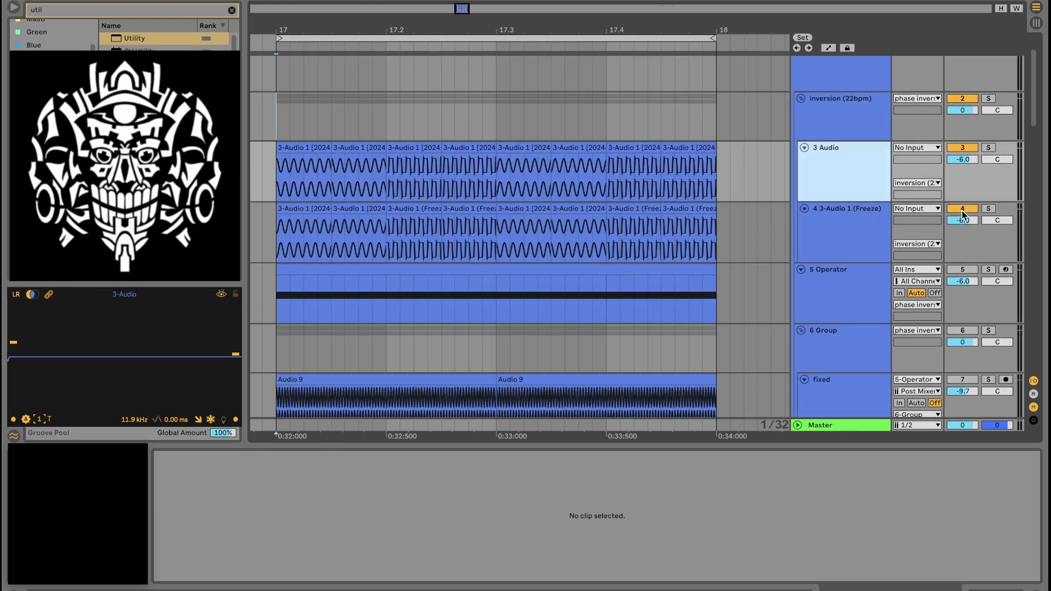
{"action": "left_click", "coordinate": [962, 210]}
{"action": "left_click", "coordinate": [824, 184]}
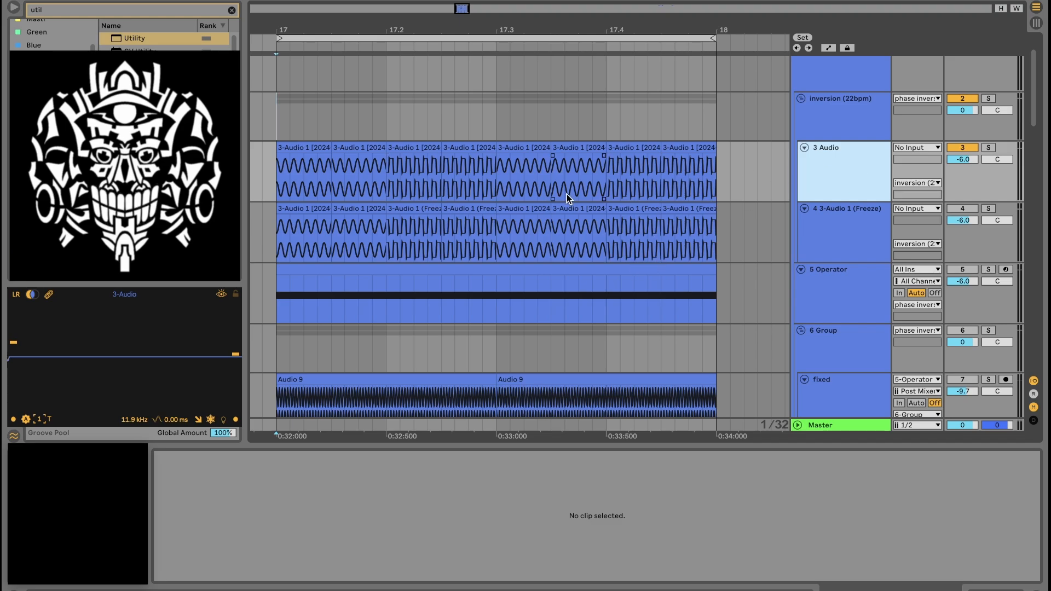
{"action": "key", "text": "space"}
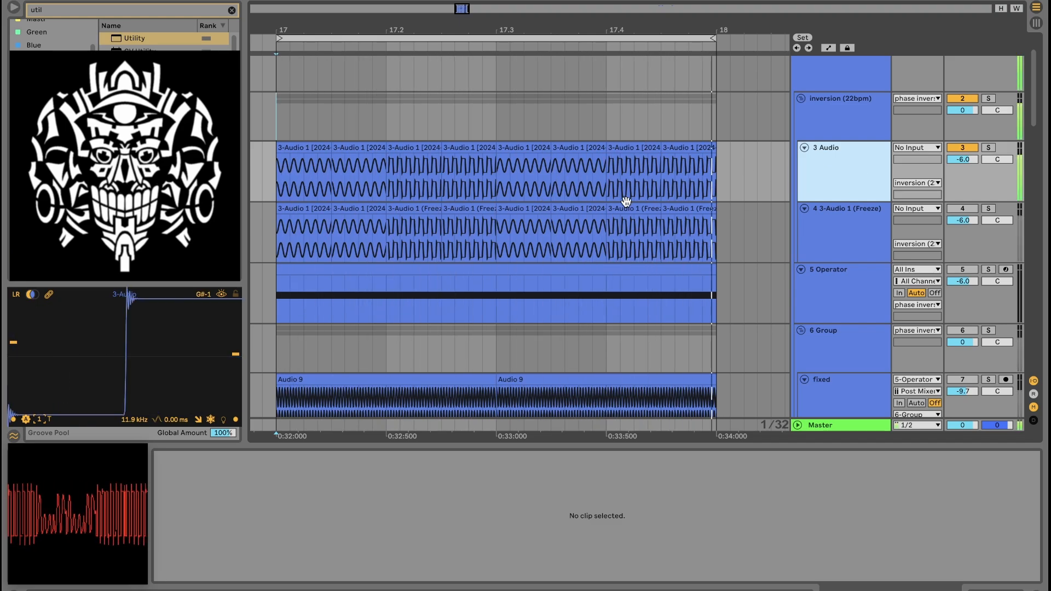
{"action": "key", "text": "space"}
Step: Select the opening sine-wave section on the 3 Audio track and reactivate the 4 3-Audio 1 (Freeze) track
{"action": "left_click_drag", "start_coordinate": [277, 173], "coordinate": [359, 173]}
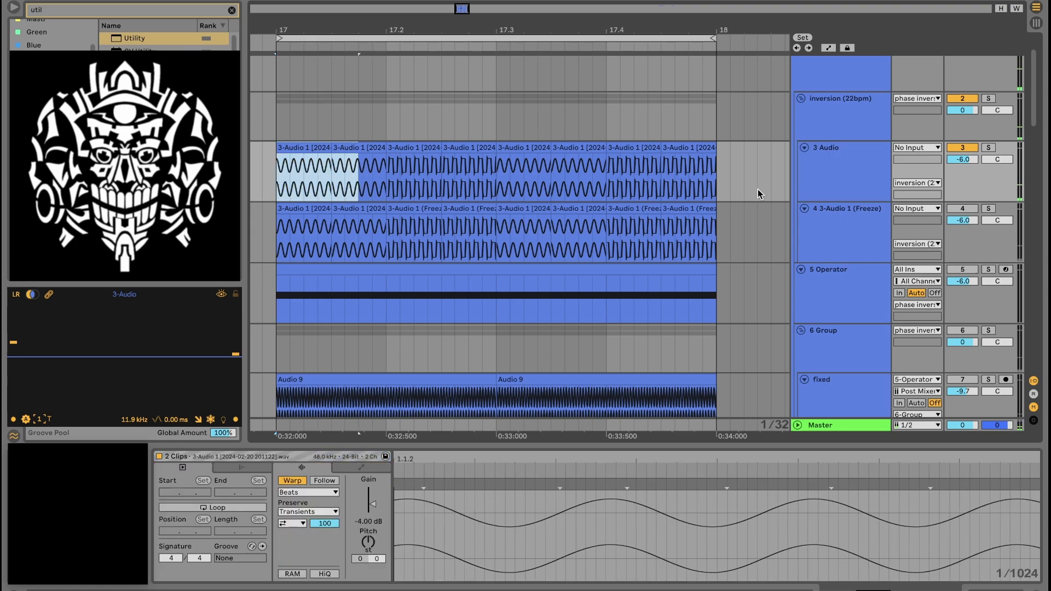
{"action": "left_click", "coordinate": [834, 193]}
{"action": "left_click", "coordinate": [836, 238]}
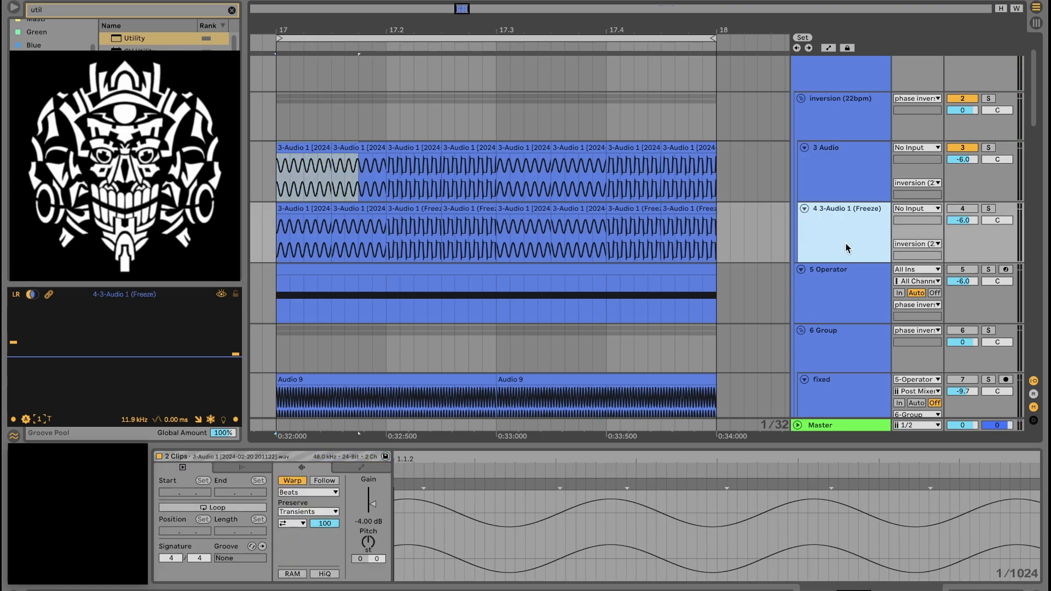
{"action": "left_click", "coordinate": [963, 209]}
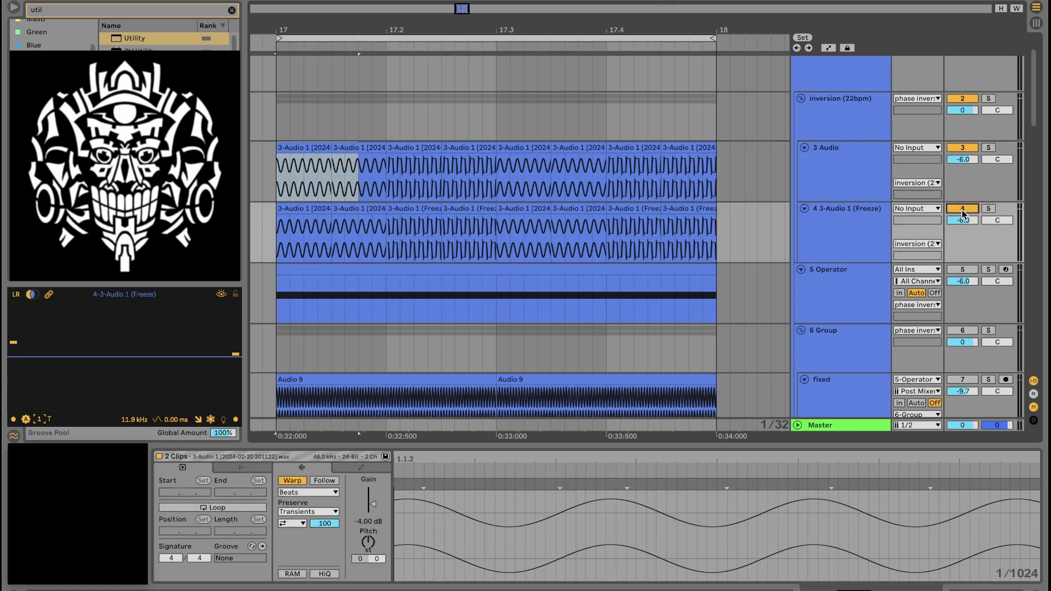
{"action": "left_click", "coordinate": [849, 239]}
Step: Compare the sine and square waveforms of the 3 Audio and 4 3-Audio 1 (Freeze) clips on both sides of 17.2
{"action": "left_click_drag", "start_coordinate": [359, 25], "coordinate": [422, 64]}
{"action": "left_click", "coordinate": [405, 240]}
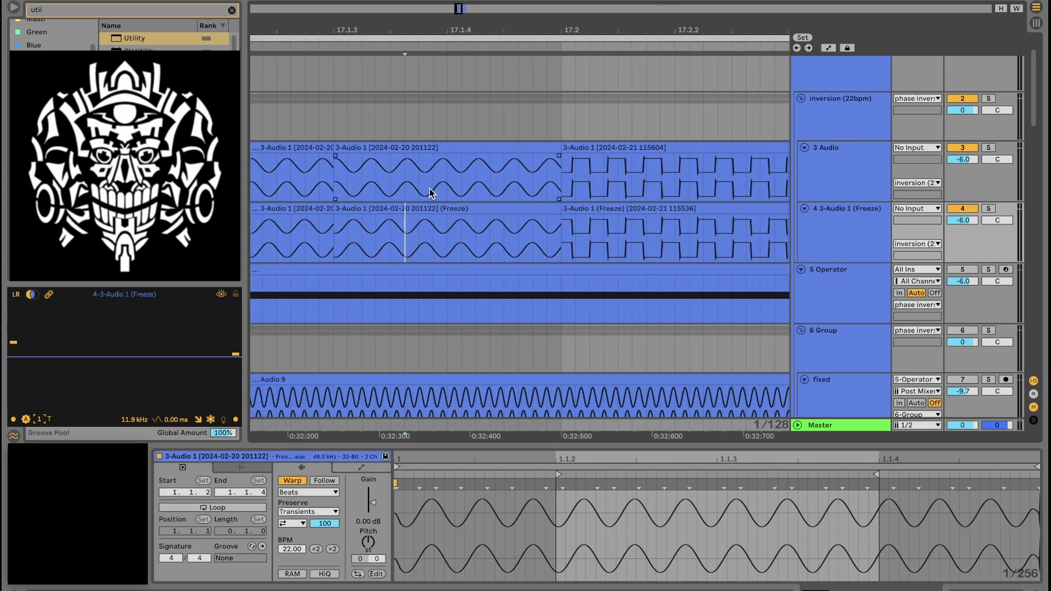
{"action": "left_click_drag", "start_coordinate": [430, 189], "coordinate": [535, 194]}
{"action": "left_click", "coordinate": [574, 235]}
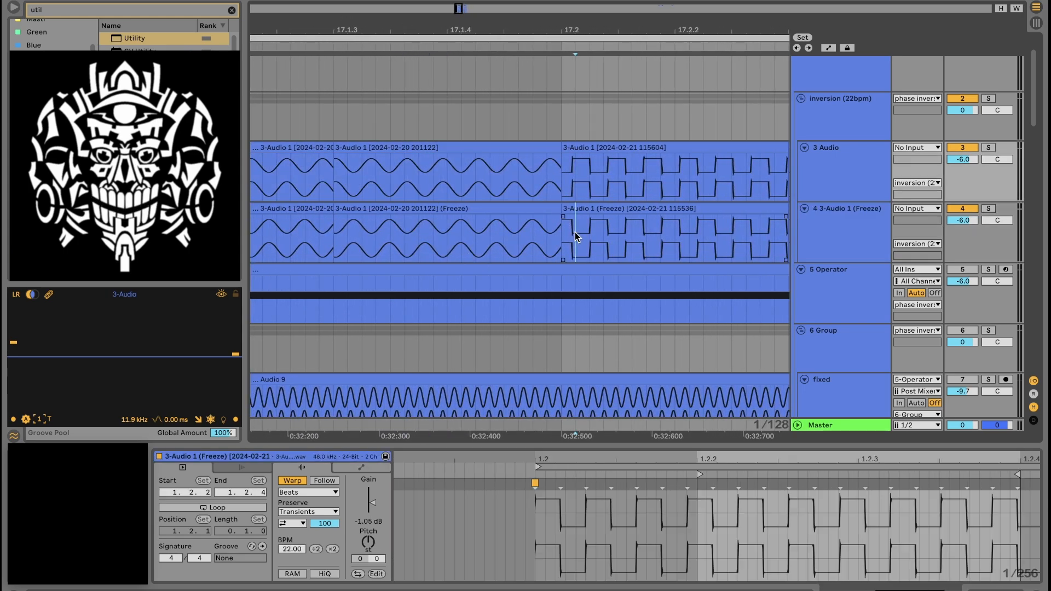
{"action": "left_click_drag", "start_coordinate": [575, 233], "coordinate": [680, 238]}
Step: Play the full bar 17 loop while switching the 4 3-Audio 1 (Freeze) track off and on again
{"action": "left_click_drag", "start_coordinate": [566, 20], "coordinate": [482, 2]}
{"action": "key", "text": "space"}
{"action": "left_click_drag", "start_coordinate": [609, 28], "coordinate": [495, 26]}
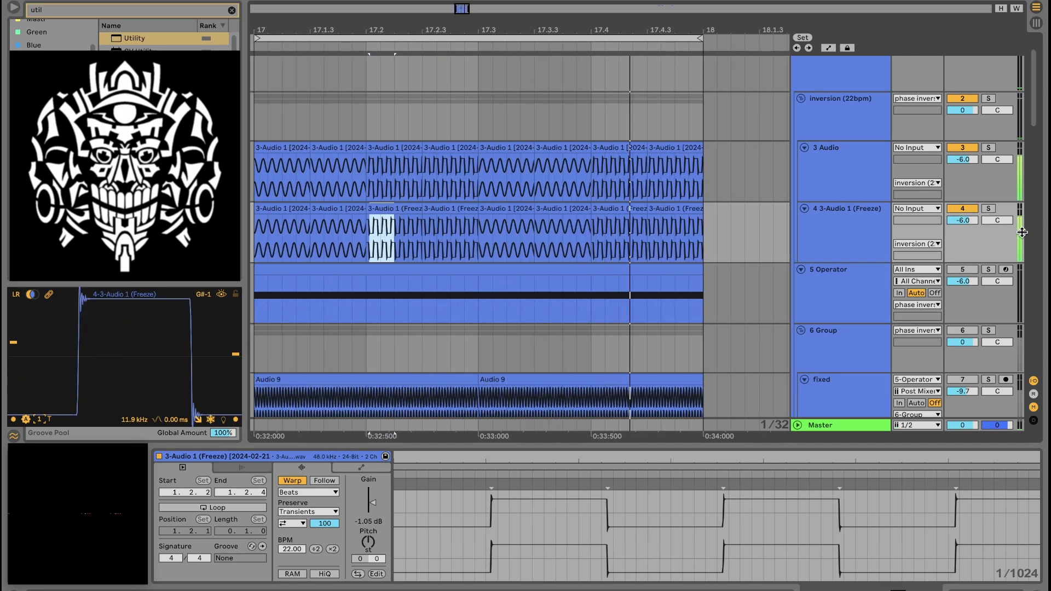
{"action": "left_click", "coordinate": [962, 209]}
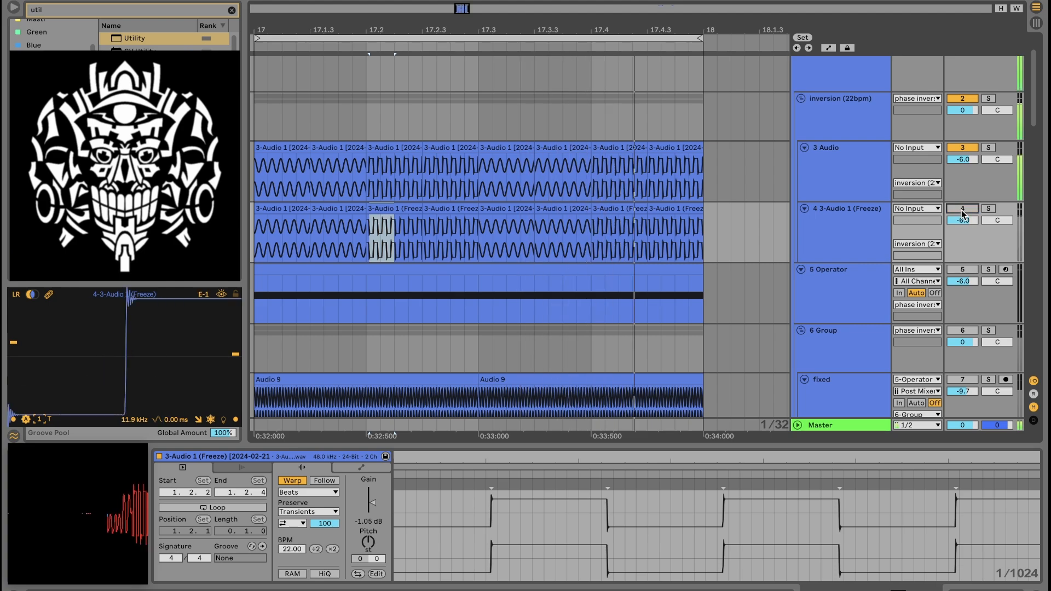
{"action": "left_click", "coordinate": [962, 209]}
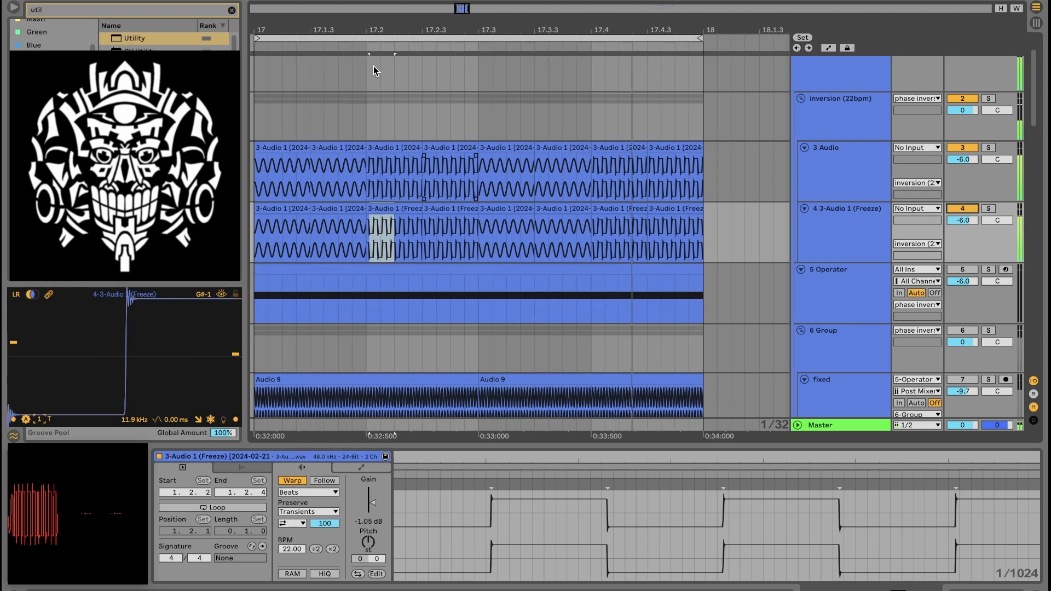
Step: Examine closely the opposing square-wave edges of the two audio tracks just after 17.2.2
{"action": "left_click_drag", "start_coordinate": [390, 25], "coordinate": [439, 25]}
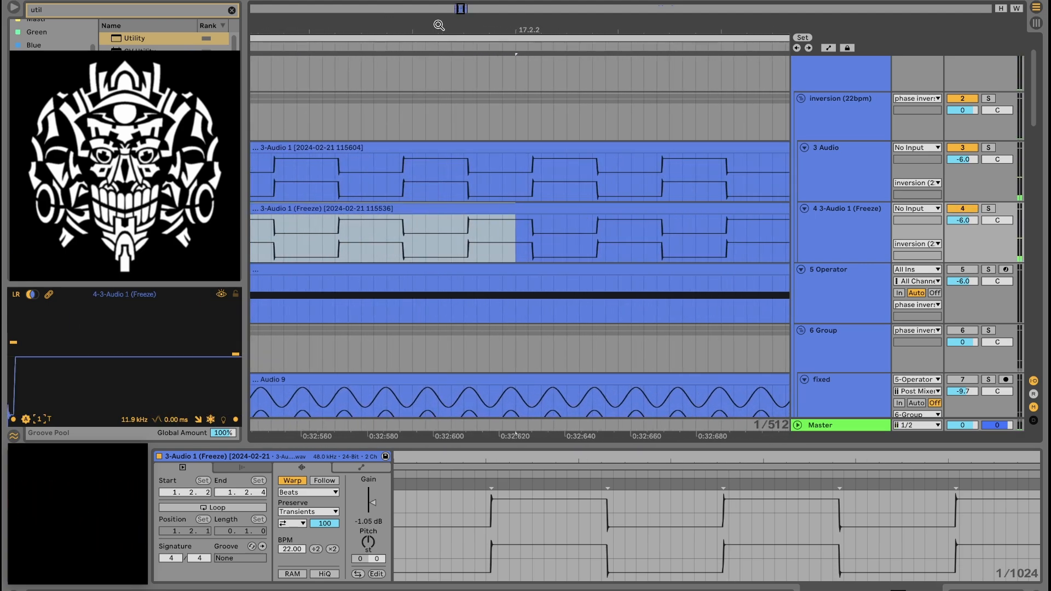
{"action": "left_click", "coordinate": [528, 177]}
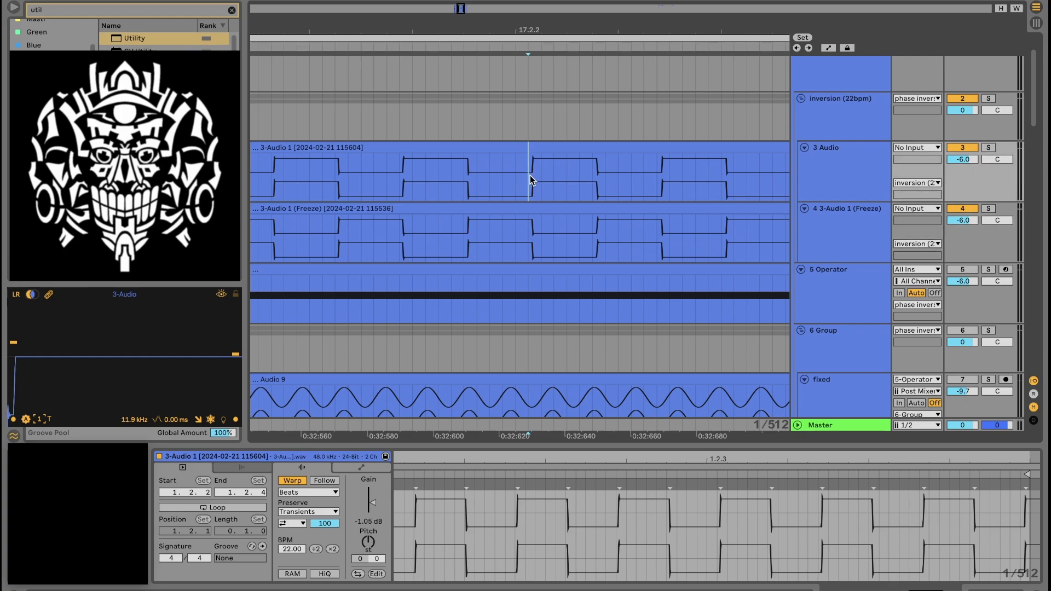
{"action": "left_click", "coordinate": [817, 179]}
{"action": "left_click", "coordinate": [832, 219]}
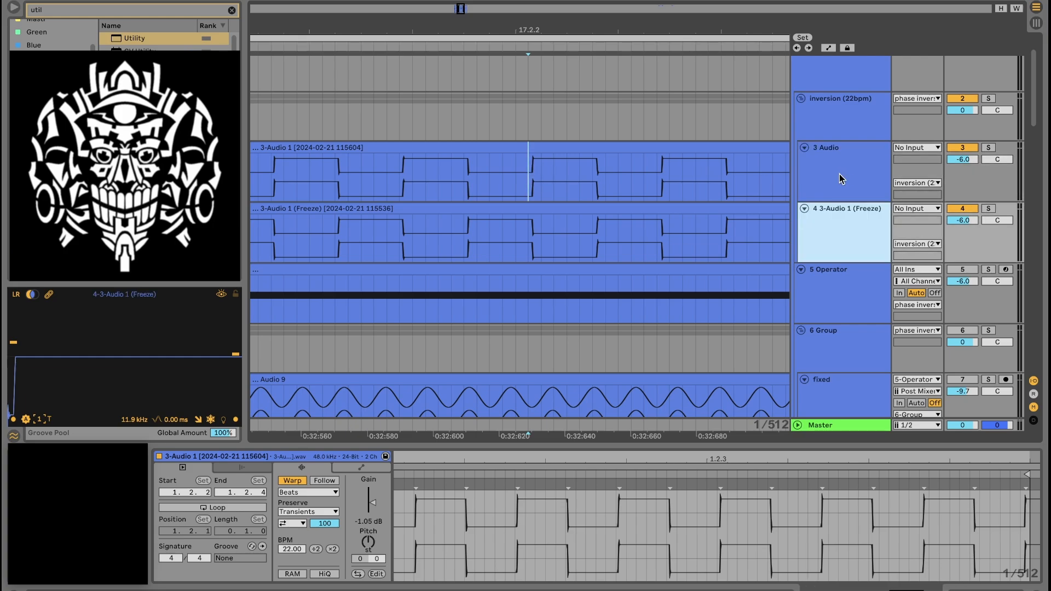
{"action": "left_click", "coordinate": [843, 178]}
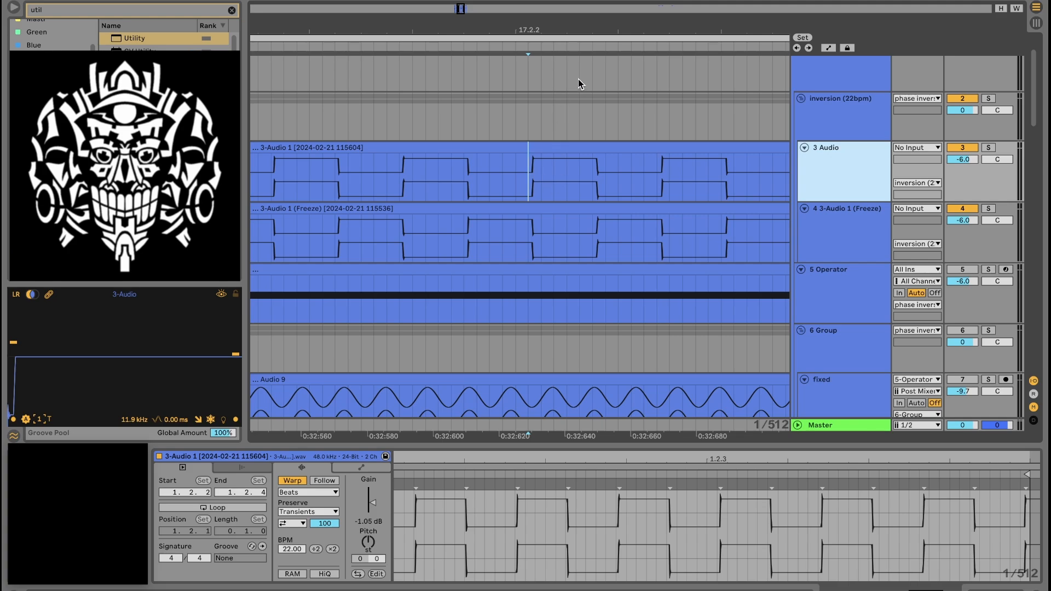
{"action": "mouse_move", "coordinate": [552, 25]}
{"action": "left_mouse_down"}
{"action": "mouse_move", "coordinate": [552, 13]}
{"action": "mouse_move", "coordinate": [531, 74]}
{"action": "mouse_move", "coordinate": [395, 79]}
{"action": "left_mouse_up"}
{"action": "left_click", "coordinate": [540, 159]}
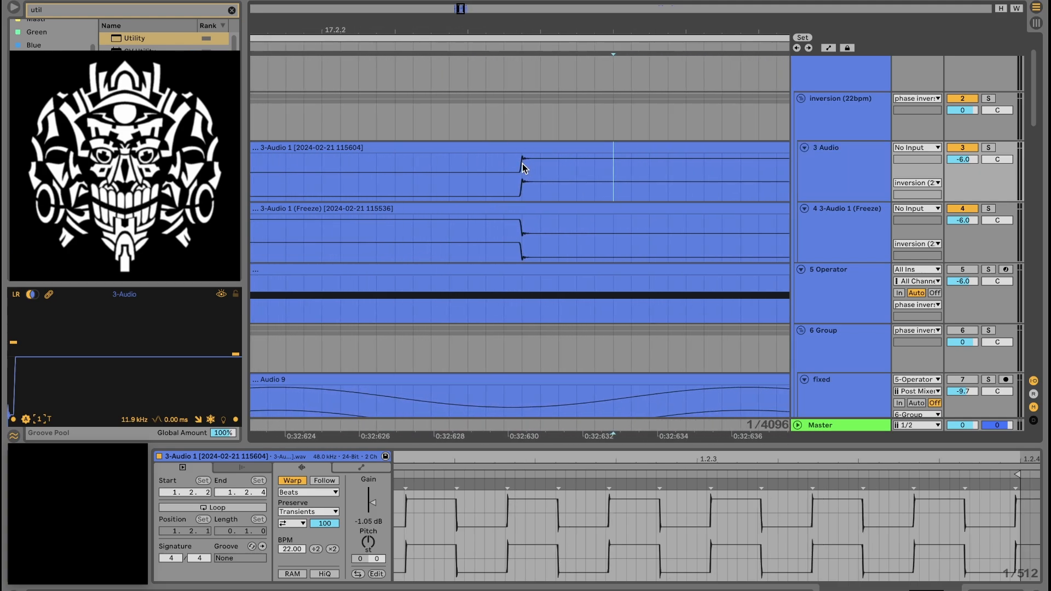
Step: Turn off the arrangement's grid snapping and try a screen-region selection around the rising edge on the 3 Audio track
{"action": "key", "text": "ctrl+4"}
{"action": "key", "text": "super+shift+4"}
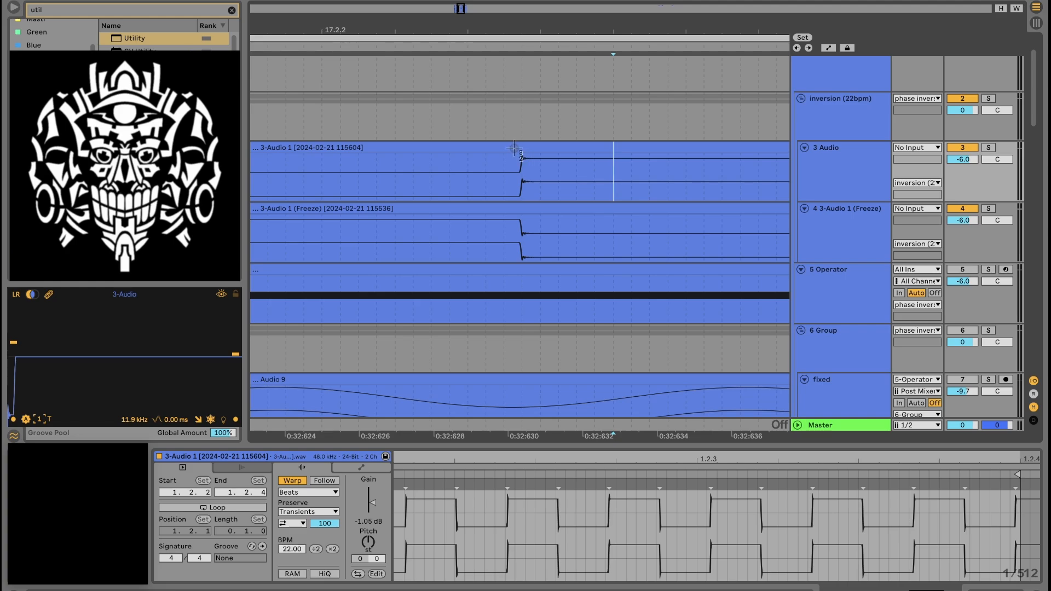
{"action": "left_click_drag", "start_coordinate": [513, 149], "coordinate": [526, 162]}
{"action": "key", "text": "Escape"}
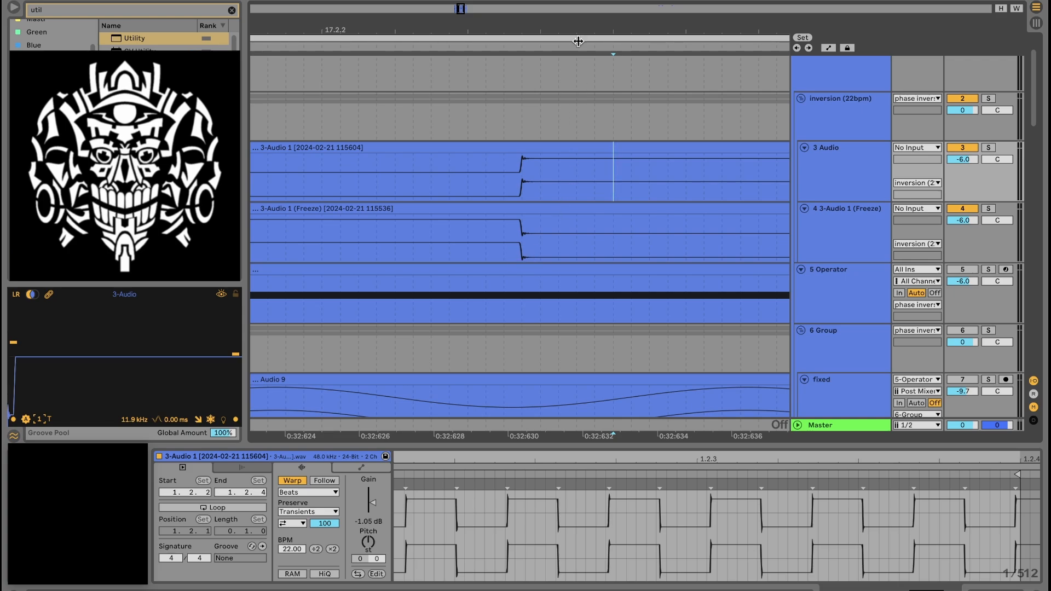
Step: Play the full bar 17 loop and solo the 3 Audio and 4 3-Audio 1 (Freeze) tracks for comparison
{"action": "double_click", "coordinate": [571, 26]}
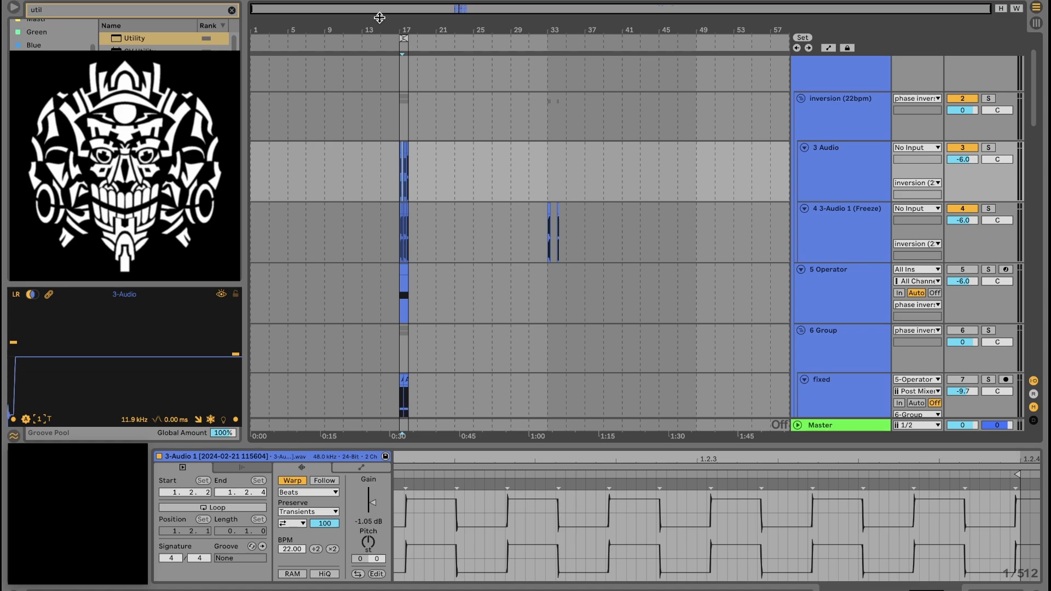
{"action": "double_click", "coordinate": [403, 25]}
{"action": "left_click_drag", "start_coordinate": [661, 27], "coordinate": [709, 101]}
{"action": "key", "text": "space"}
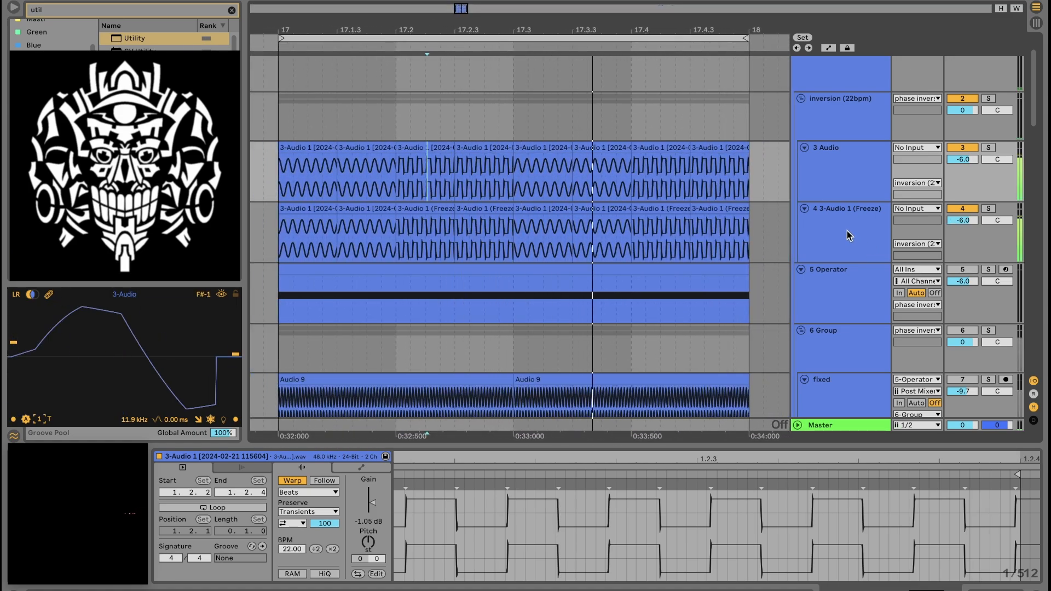
{"action": "left_click", "coordinate": [988, 148]}
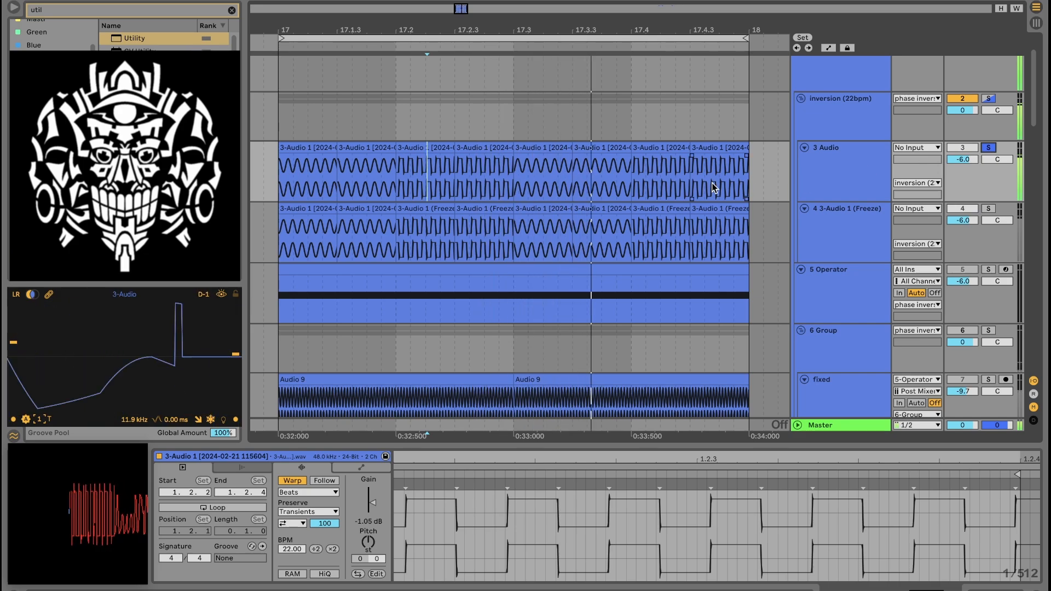
{"action": "left_click", "coordinate": [989, 208]}
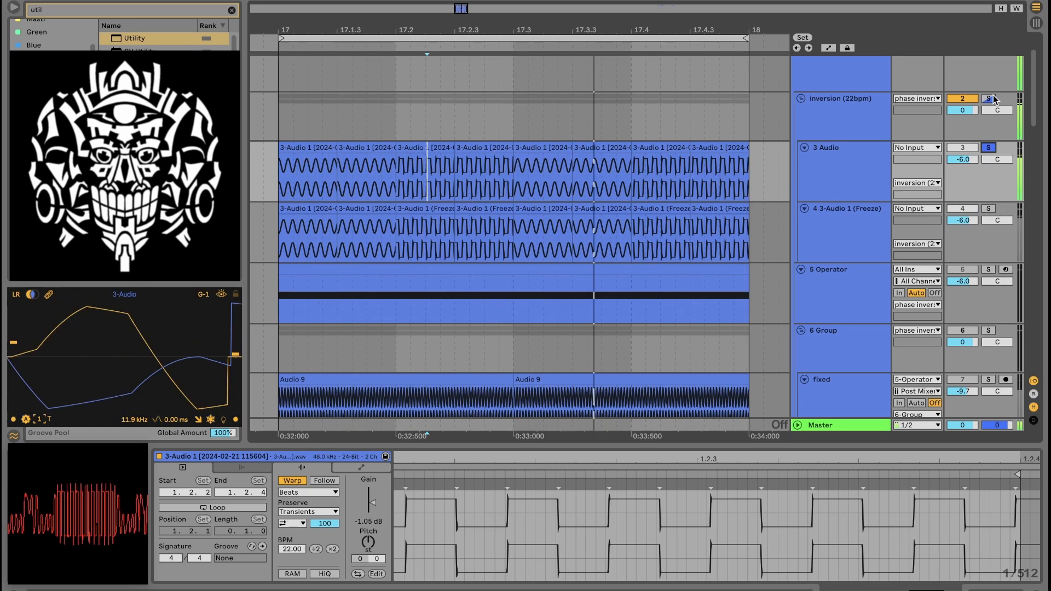
Step: Enable the first Utility device with right-channel phase inversion on the 5 Operator track
{"action": "scroll", "coordinate": [821, 229], "scroll_direction": "down", "scroll_amount": 2}
{"action": "left_click", "coordinate": [856, 239]}
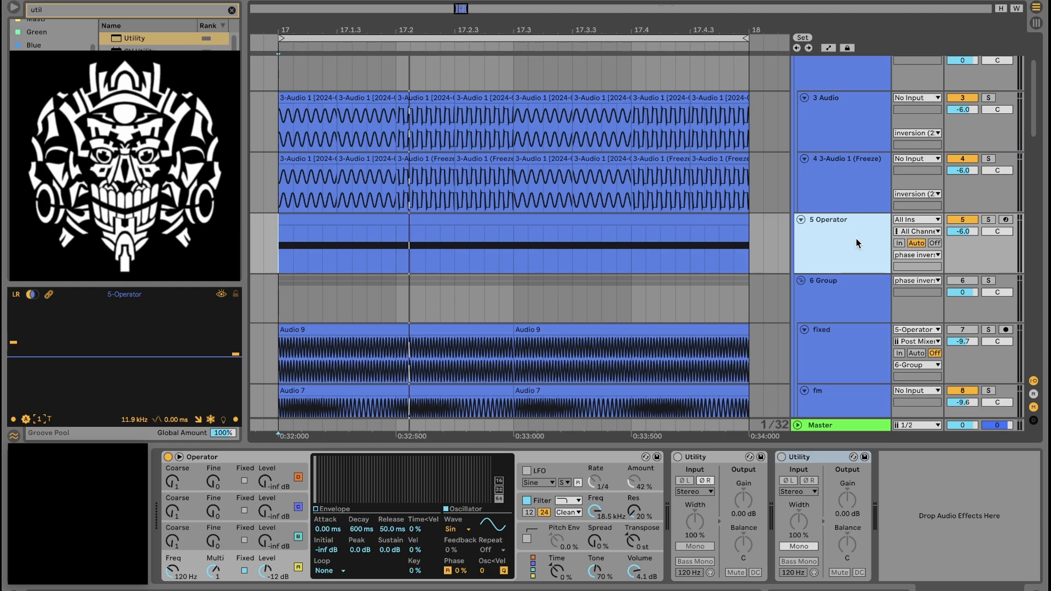
{"action": "left_click", "coordinate": [706, 459]}
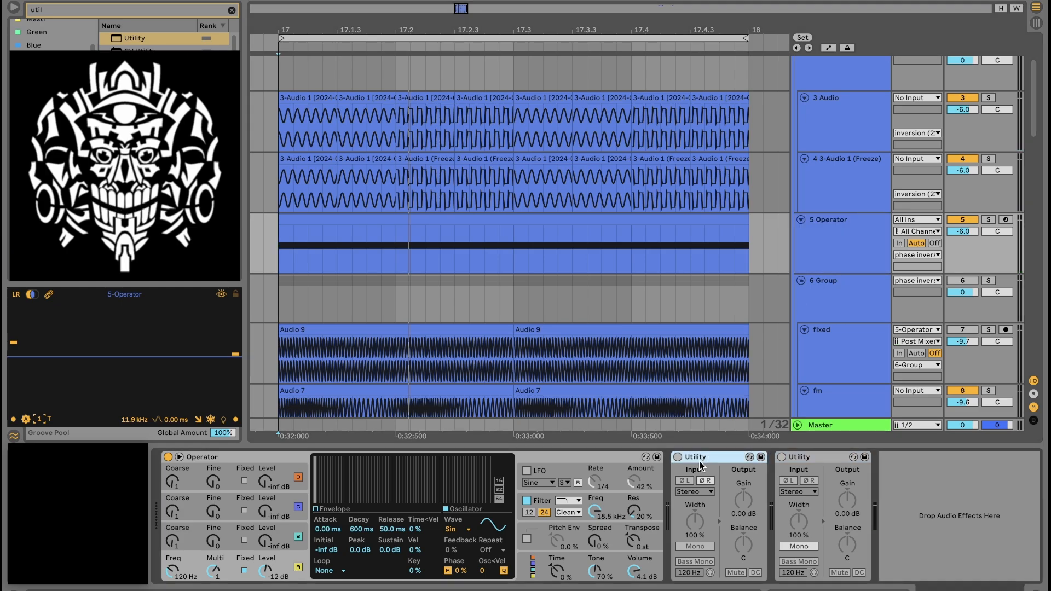
{"action": "left_click", "coordinate": [677, 457]}
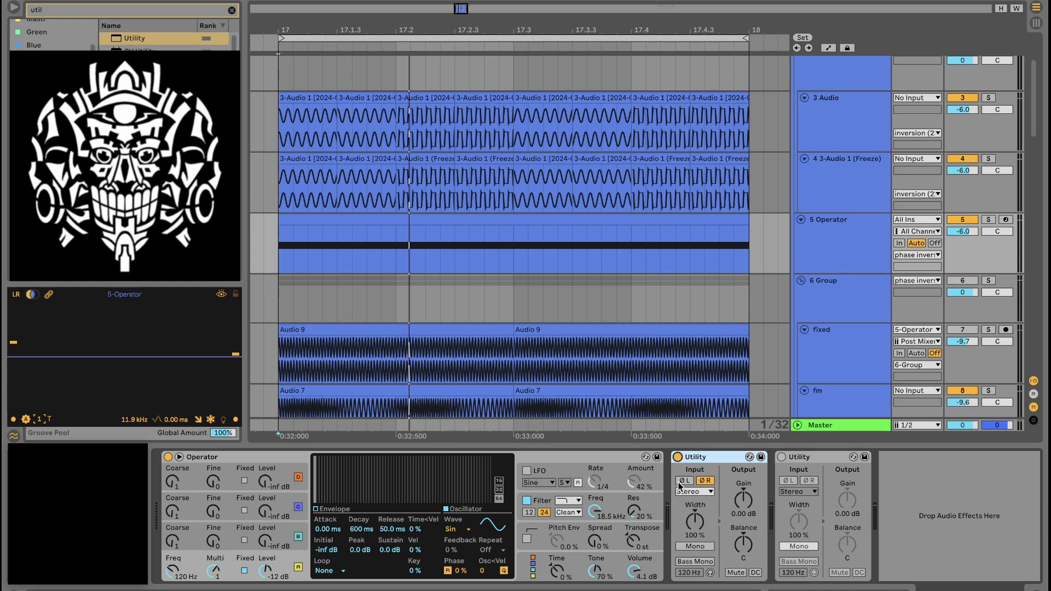
{"action": "left_click", "coordinate": [677, 458]}
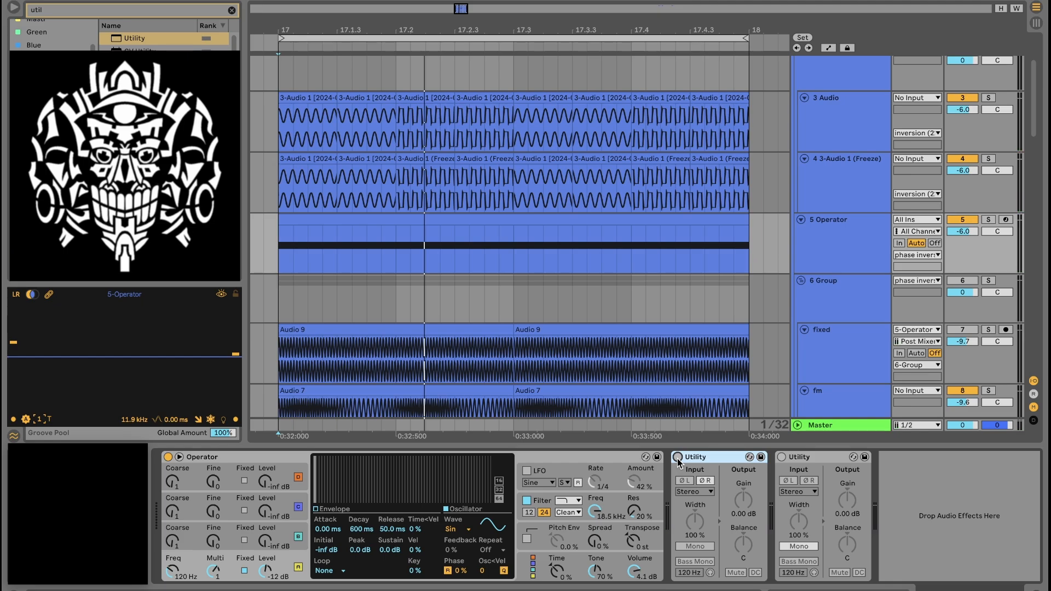
{"action": "left_click", "coordinate": [677, 458]}
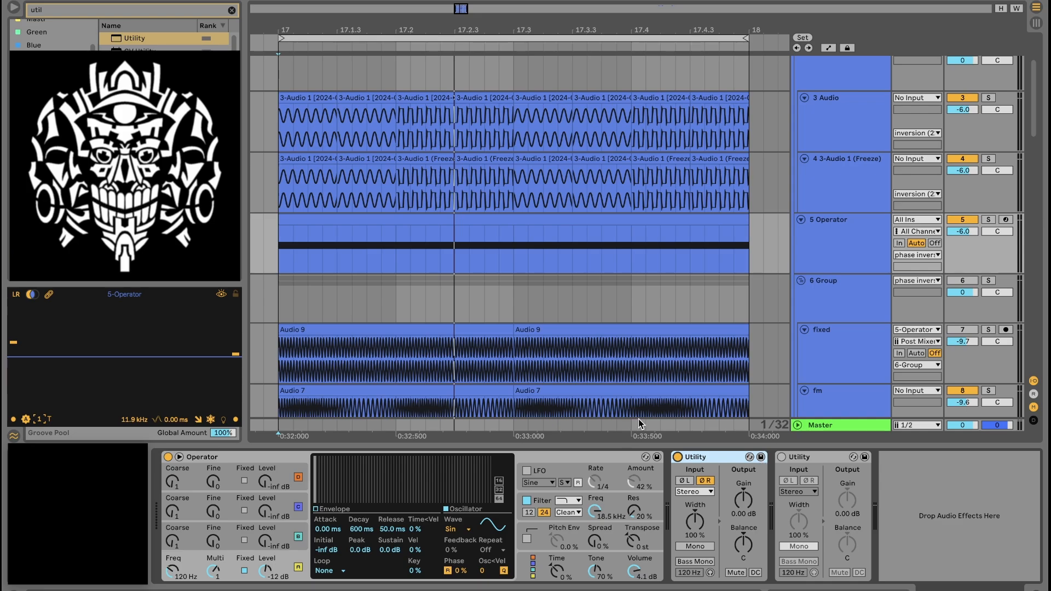
Step: Enable the second Utility device with Mono on the 5 Operator track and toggle it during playback to compare the sound
{"action": "left_click", "coordinate": [816, 462]}
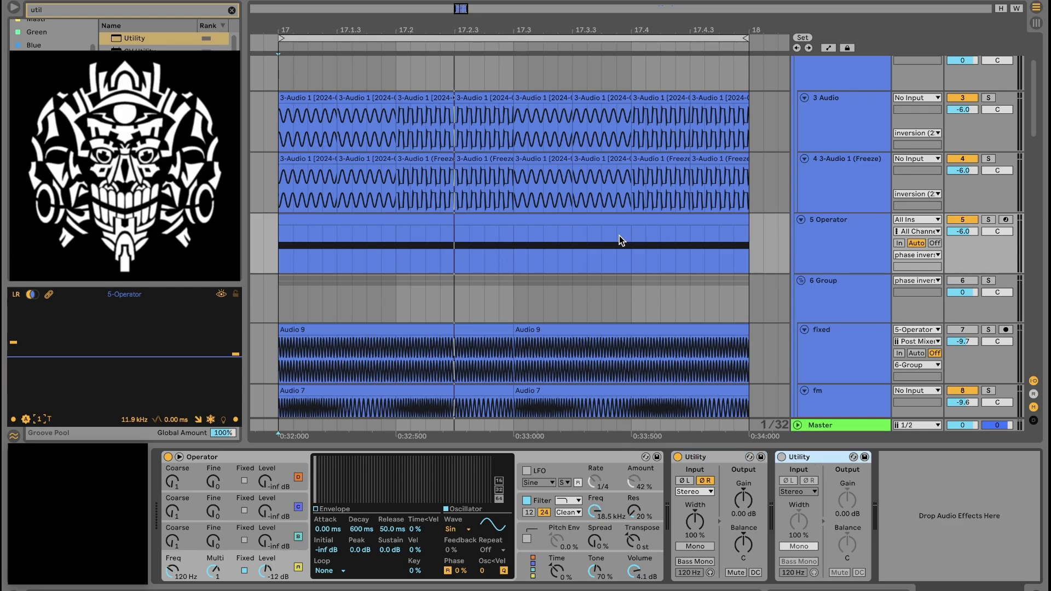
{"action": "left_click", "coordinate": [798, 546]}
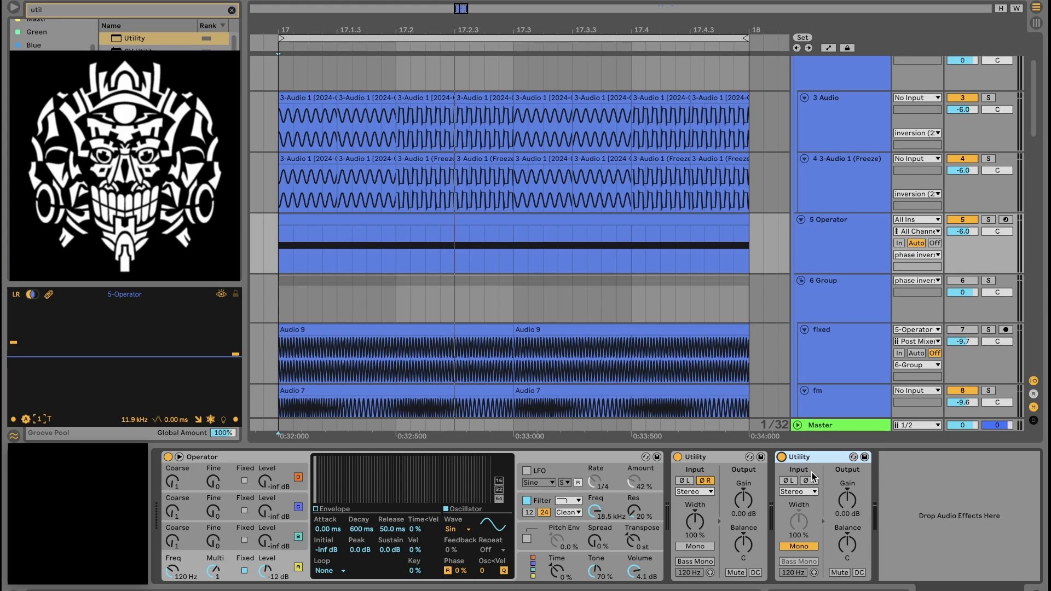
{"action": "key", "text": "space"}
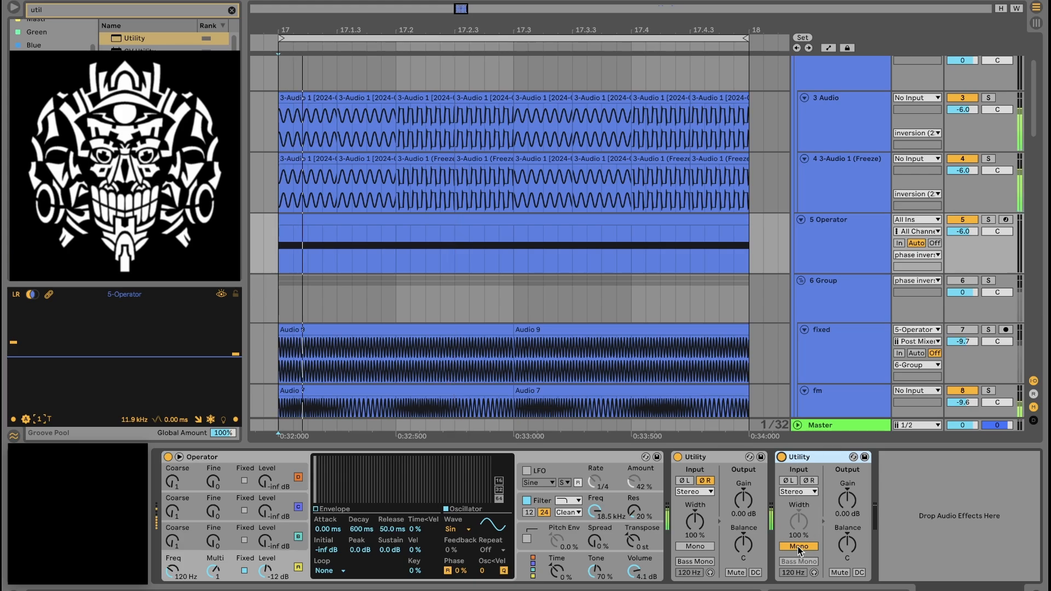
{"action": "left_click", "coordinate": [781, 458]}
{"action": "left_click", "coordinate": [781, 458]}
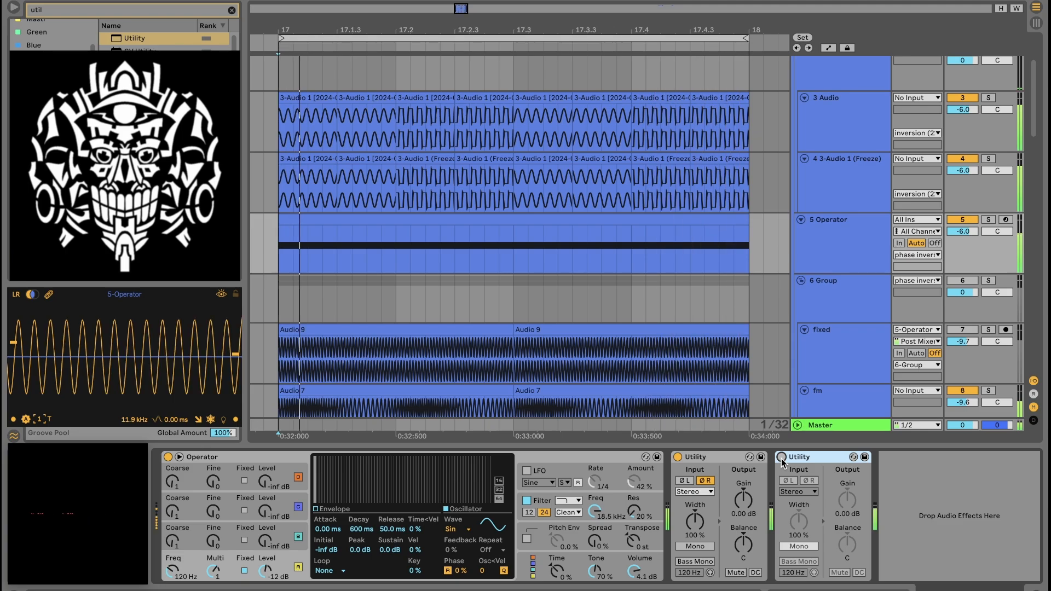
Step: Select the first Audio 9 clip on the fixed track and play that track soloed within 6 Group
{"action": "scroll", "coordinate": [689, 263], "scroll_direction": "down", "scroll_amount": 2}
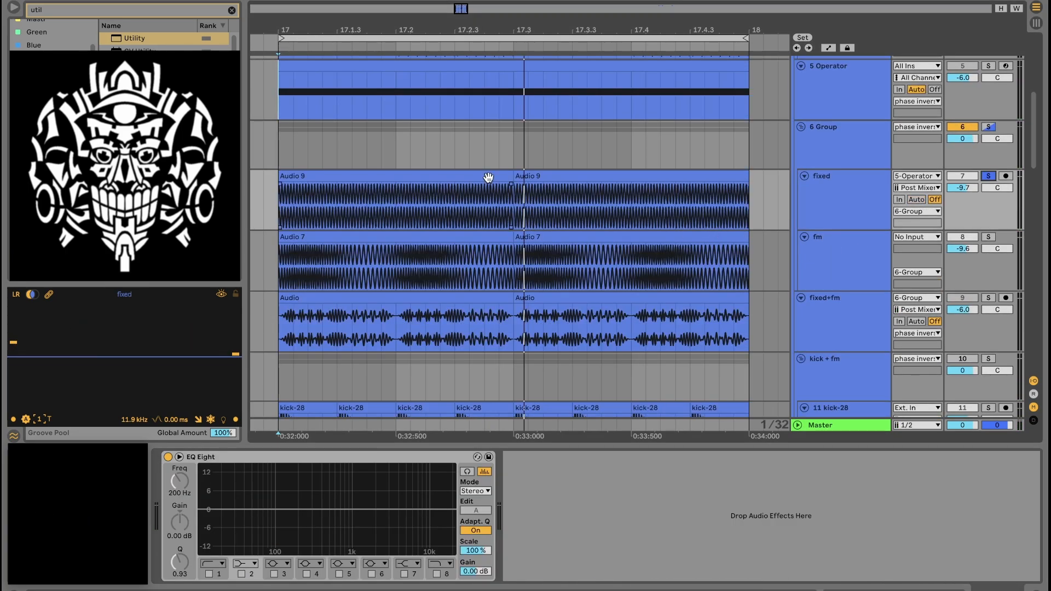
{"action": "left_click", "coordinate": [488, 177]}
{"action": "left_click", "coordinate": [831, 206]}
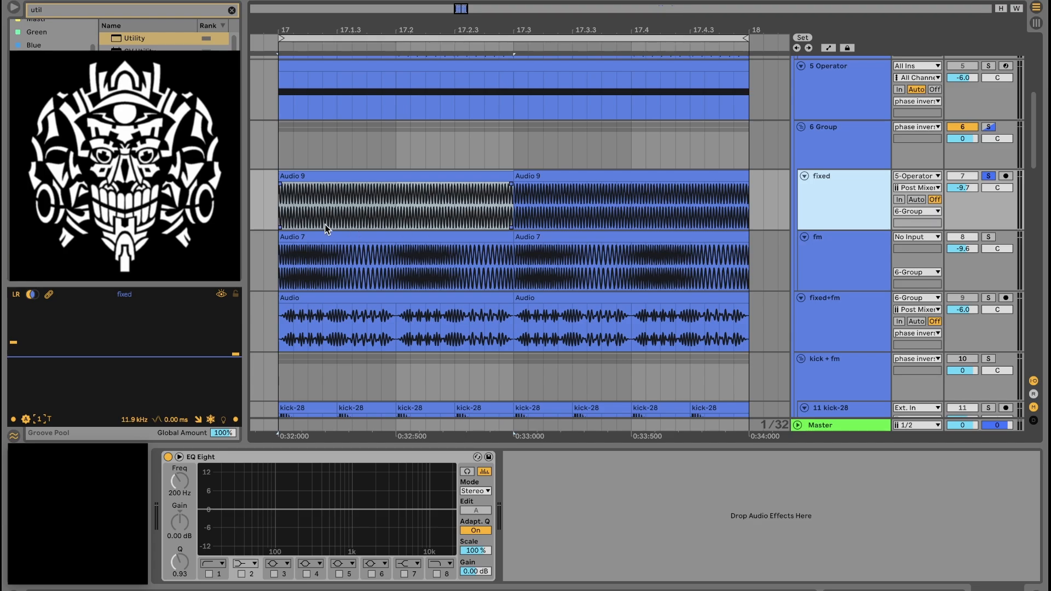
{"action": "left_click_drag", "start_coordinate": [318, 30], "coordinate": [345, 140]}
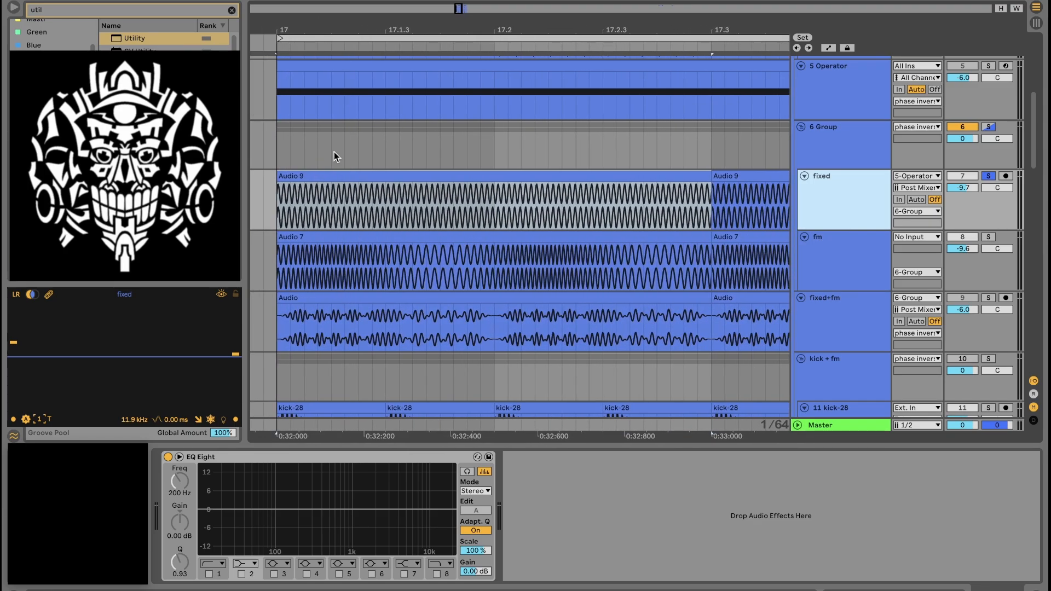
{"action": "left_click_drag", "start_coordinate": [633, 26], "coordinate": [482, 24]}
{"action": "key", "text": "space"}
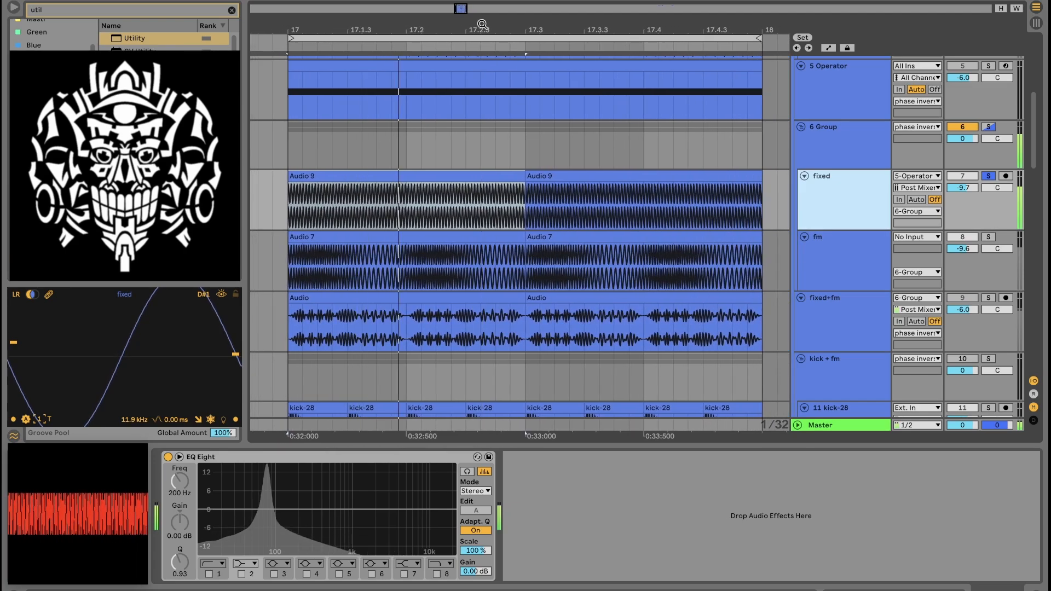
Step: Solo the fm track inside 6 Group and listen to its Audio 7 clip
{"action": "left_click", "coordinate": [855, 261]}
{"action": "left_click", "coordinate": [989, 237]}
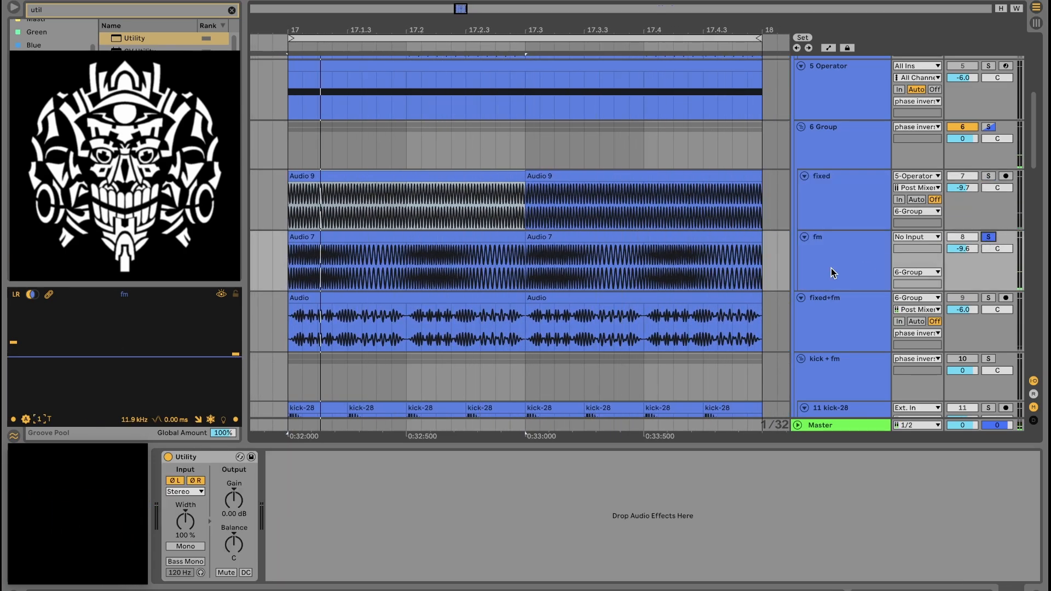
{"action": "left_click", "coordinate": [436, 233]}
{"action": "key", "text": "space"}
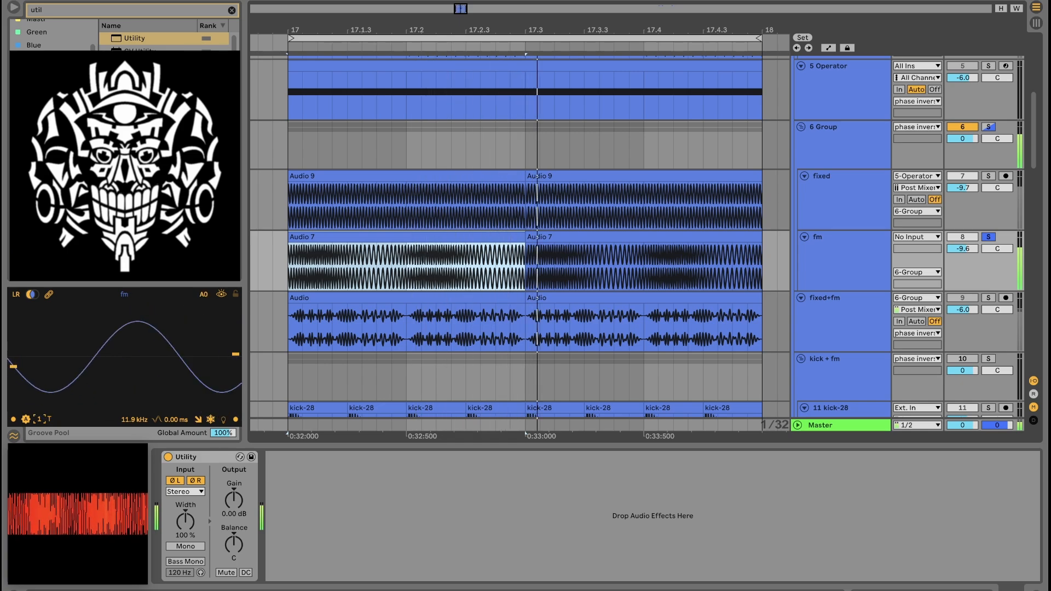
{"action": "key", "text": "space"}
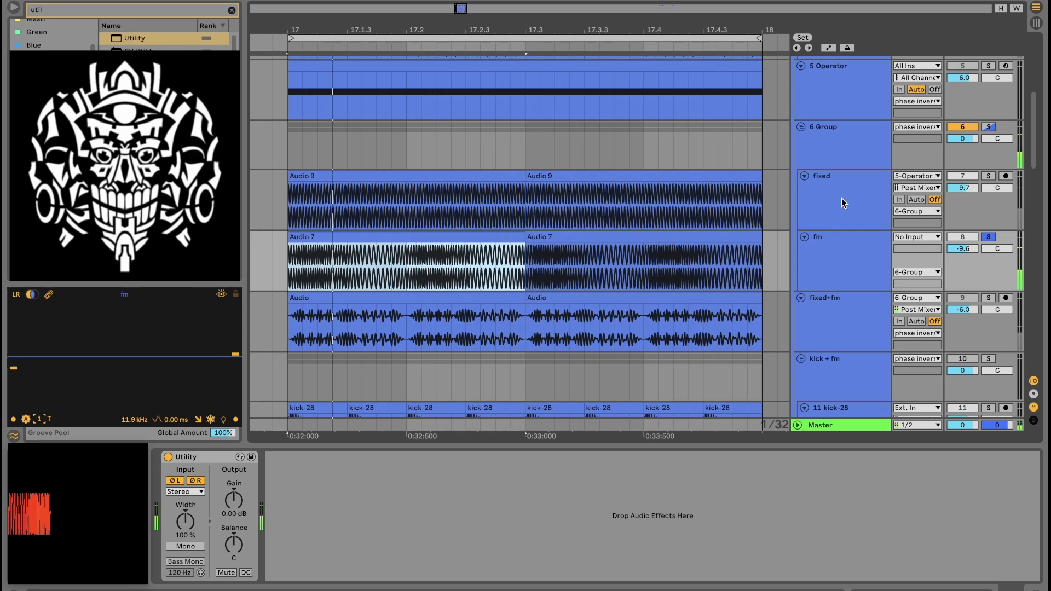
Step: Select the fixed and fm tracks together and play both through the soloed 6 Group
{"action": "left_click", "coordinate": [842, 198]}
{"action": "left_click", "coordinate": [836, 262], "text": "shift"}
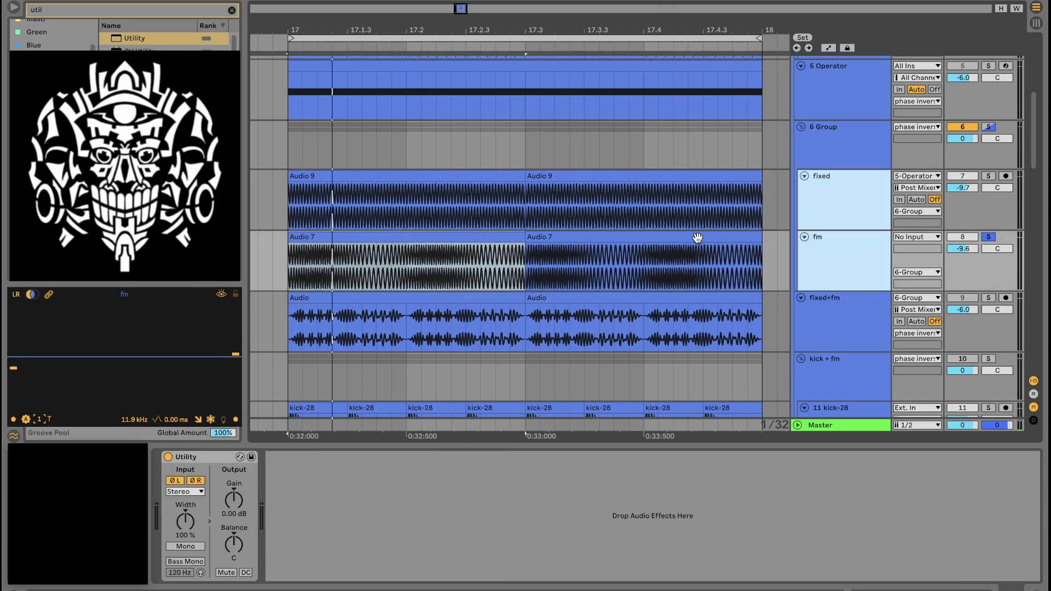
{"action": "scroll", "coordinate": [706, 227], "scroll_direction": "down", "scroll_amount": 2}
{"action": "key", "text": "space"}
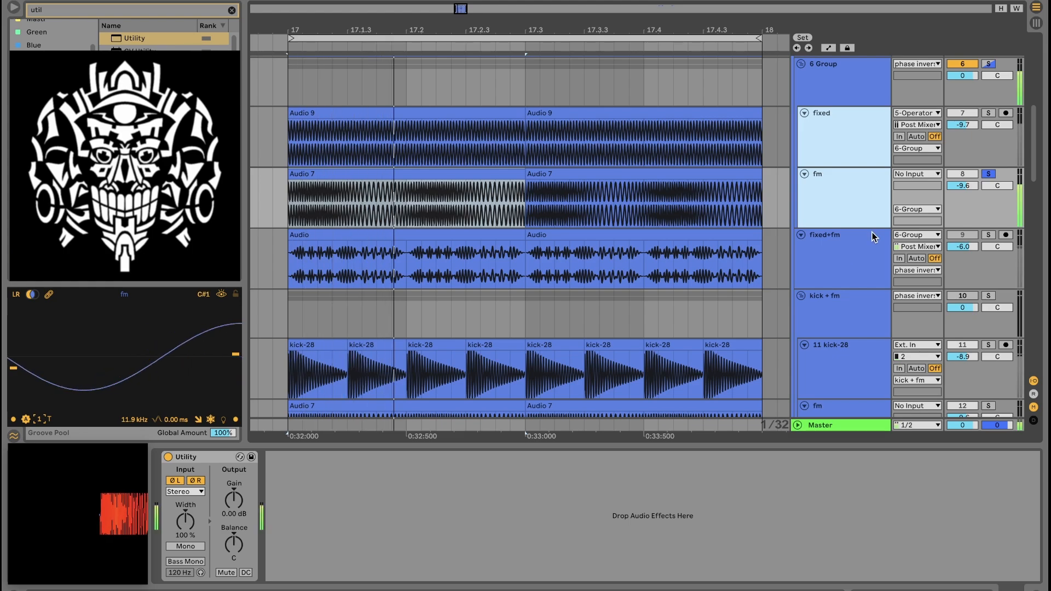
{"action": "left_click", "coordinate": [635, 194]}
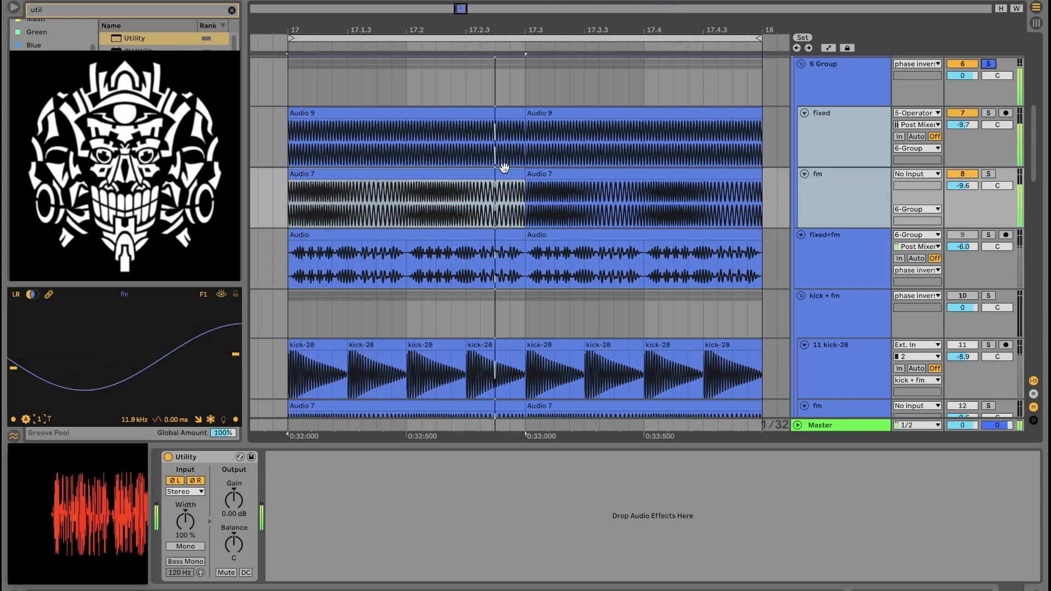
{"action": "key", "text": "space"}
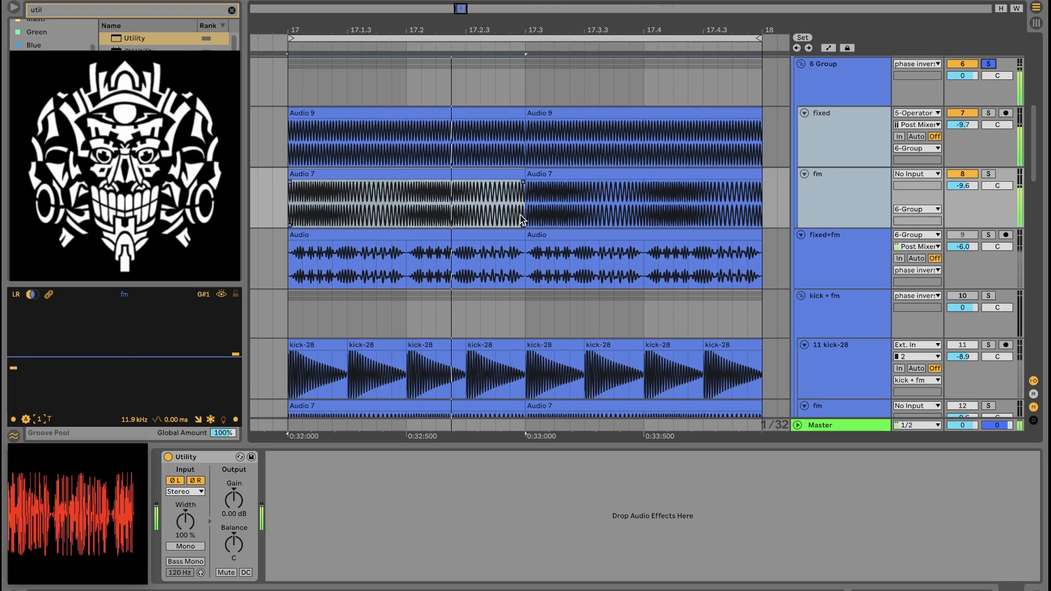
Step: Highlight the combined waveform on the fixed+fm track from 17 to 17.2 for examination
{"action": "left_click", "coordinate": [838, 255]}
{"action": "scroll", "coordinate": [704, 256], "scroll_direction": "down", "scroll_amount": 1}
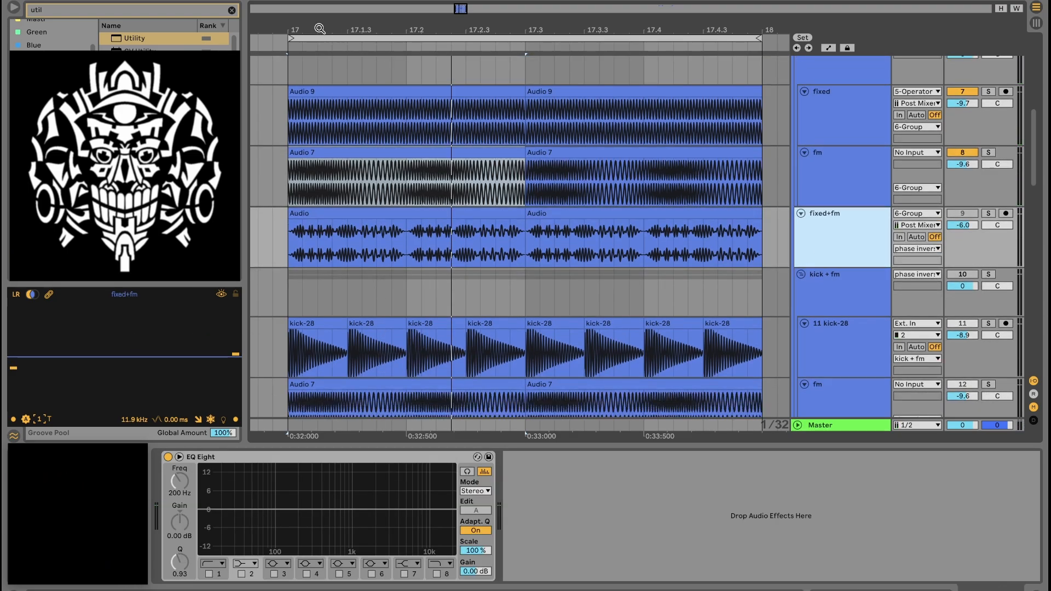
{"action": "left_click_drag", "start_coordinate": [320, 28], "coordinate": [379, 219]}
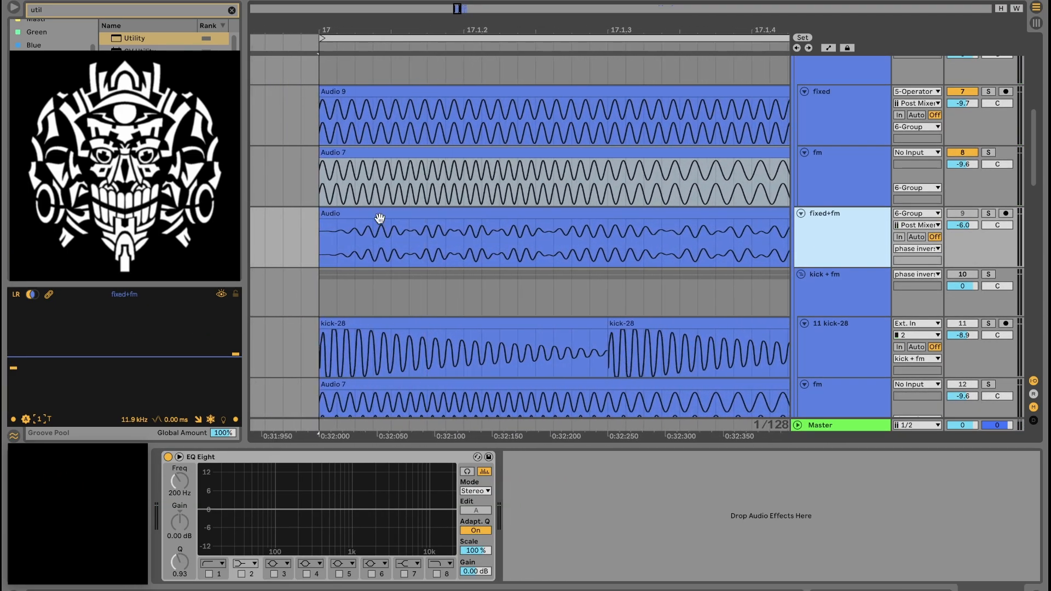
{"action": "left_click_drag", "start_coordinate": [320, 241], "coordinate": [661, 241]}
{"action": "left_click_drag", "start_coordinate": [612, 29], "coordinate": [481, 6]}
{"action": "left_click", "coordinate": [432, 257]}
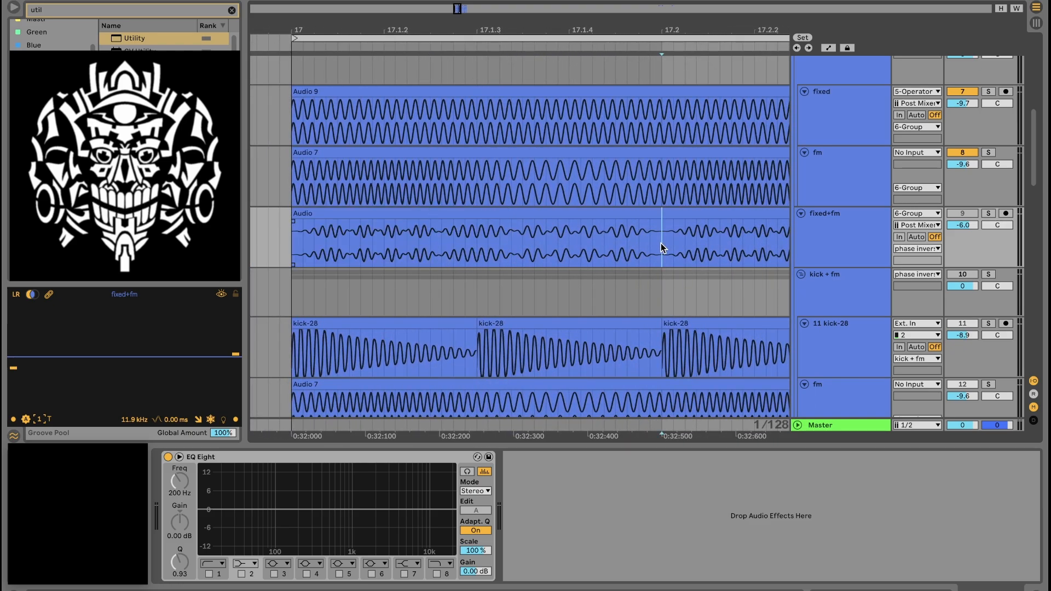
{"action": "left_click_drag", "start_coordinate": [661, 243], "coordinate": [319, 252]}
{"action": "left_click_drag", "start_coordinate": [580, 38], "coordinate": [526, 21]}
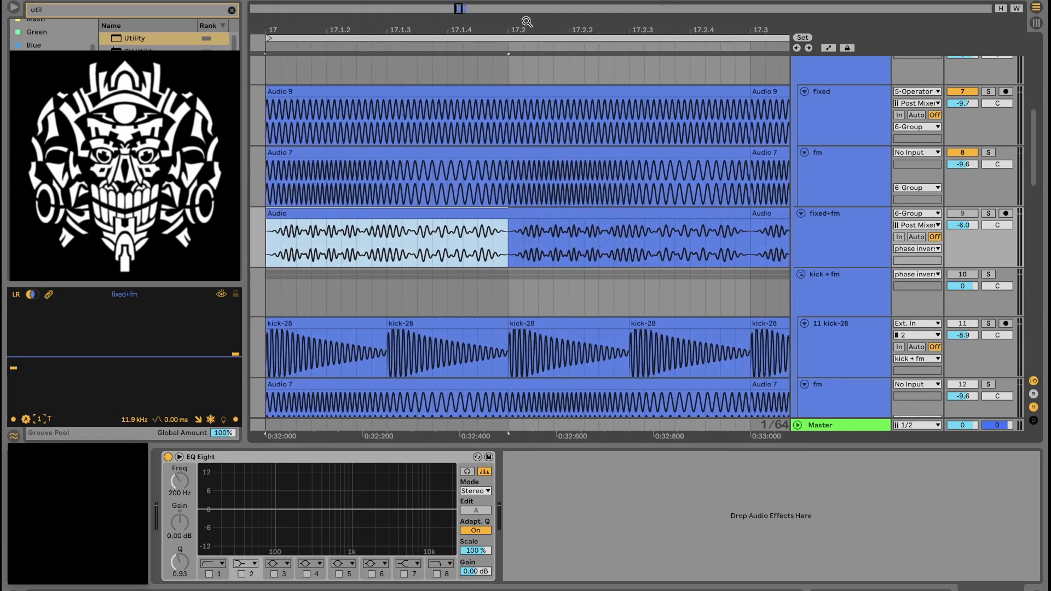
Step: Compare the flat section around 17.2 on the fixed+fm track with the fixed waveform above it
{"action": "left_click", "coordinate": [523, 172]}
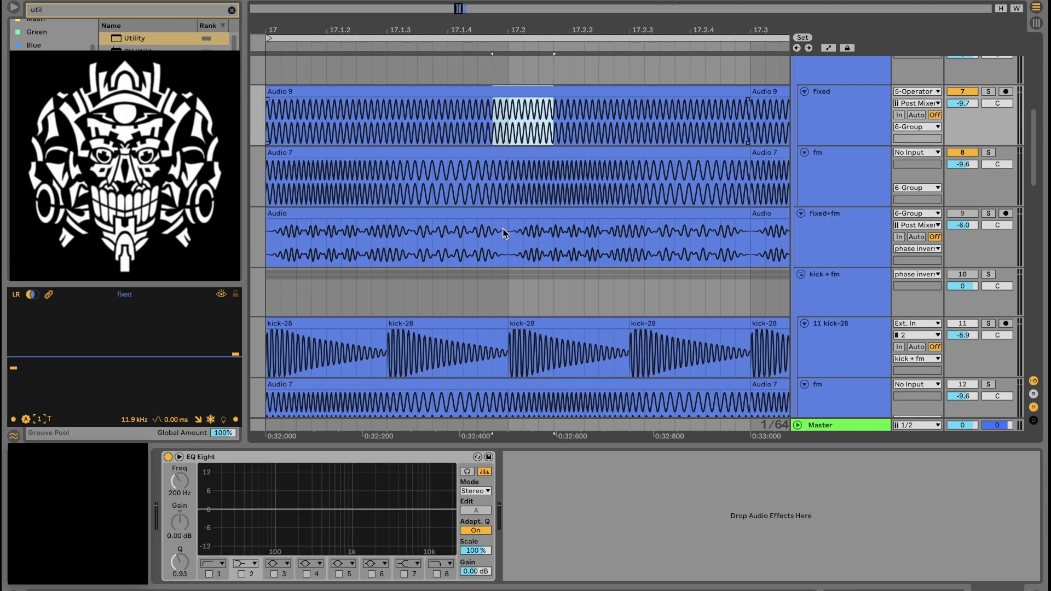
{"action": "left_click_drag", "start_coordinate": [501, 236], "coordinate": [517, 235]}
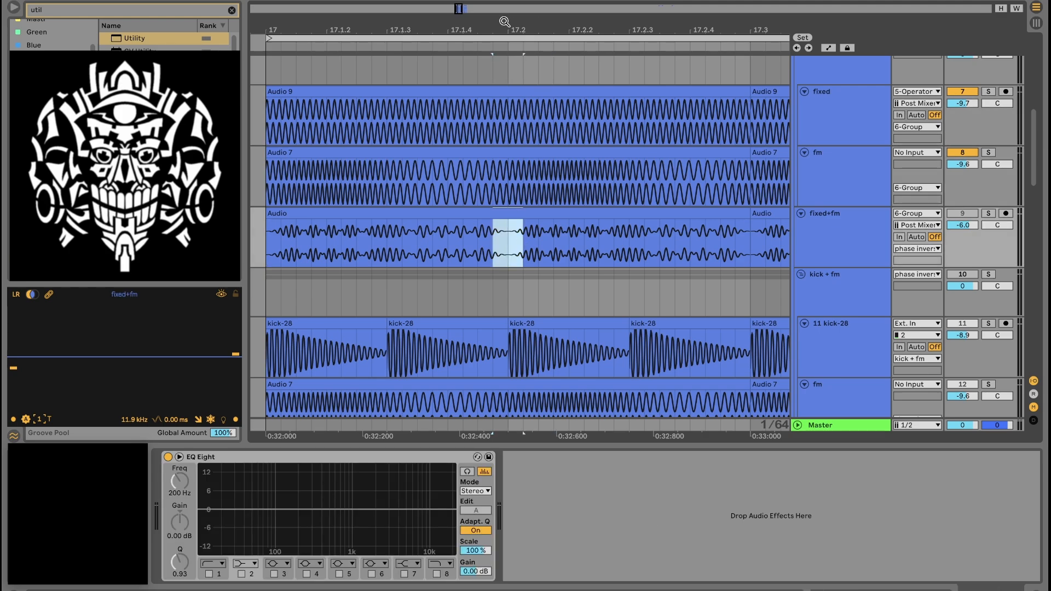
{"action": "left_click_drag", "start_coordinate": [504, 21], "coordinate": [506, 25]}
{"action": "left_click", "coordinate": [499, 235]}
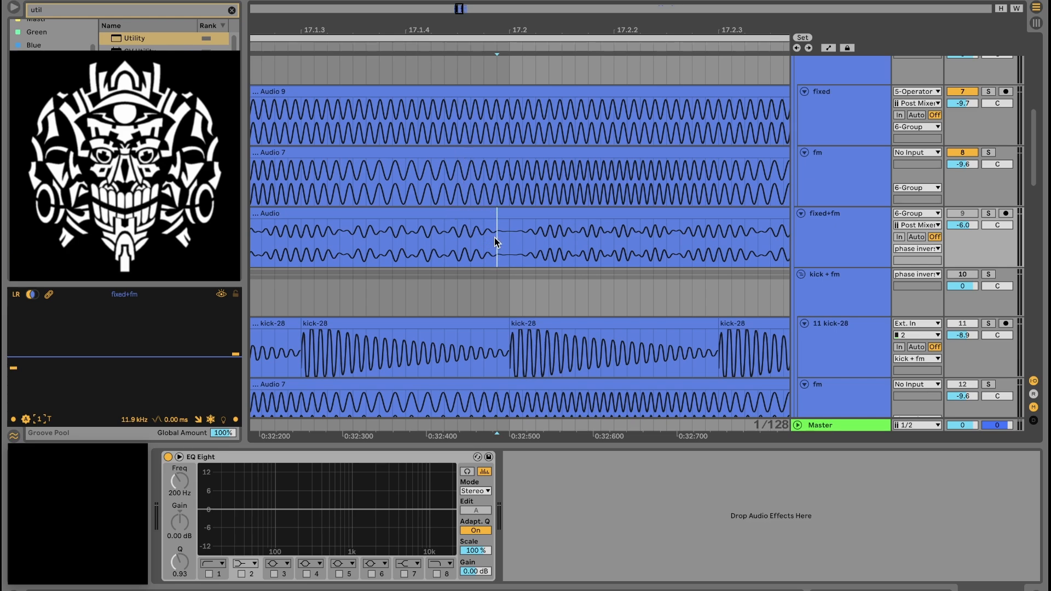
{"action": "left_click_drag", "start_coordinate": [495, 238], "coordinate": [522, 240]}
{"action": "left_click", "coordinate": [511, 246]}
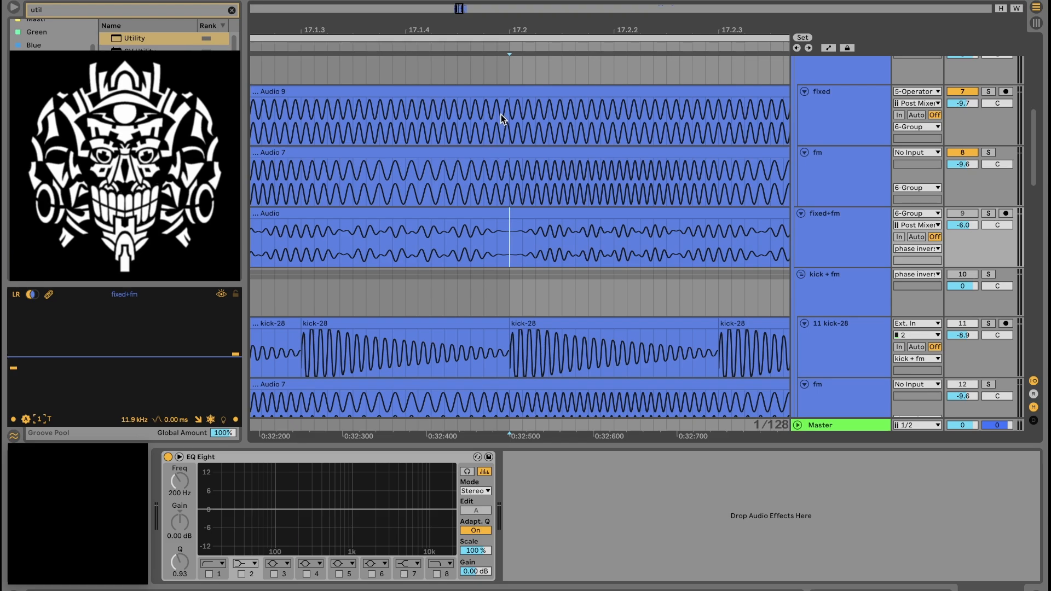
Step: Highlight a short section just after 17.1.3 on the fixed+fm track to examine its reduced amplitude
{"action": "left_click_drag", "start_coordinate": [542, 27], "coordinate": [514, 13]}
{"action": "left_click", "coordinate": [379, 238]}
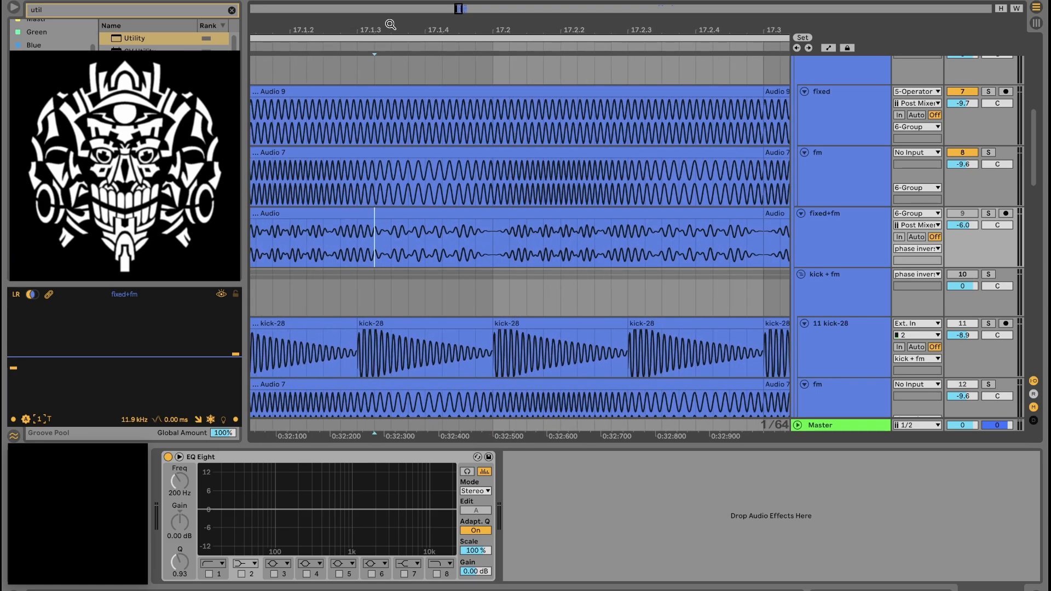
{"action": "left_click_drag", "start_coordinate": [390, 26], "coordinate": [390, 66]}
{"action": "left_click_drag", "start_coordinate": [468, 29], "coordinate": [389, 1]}
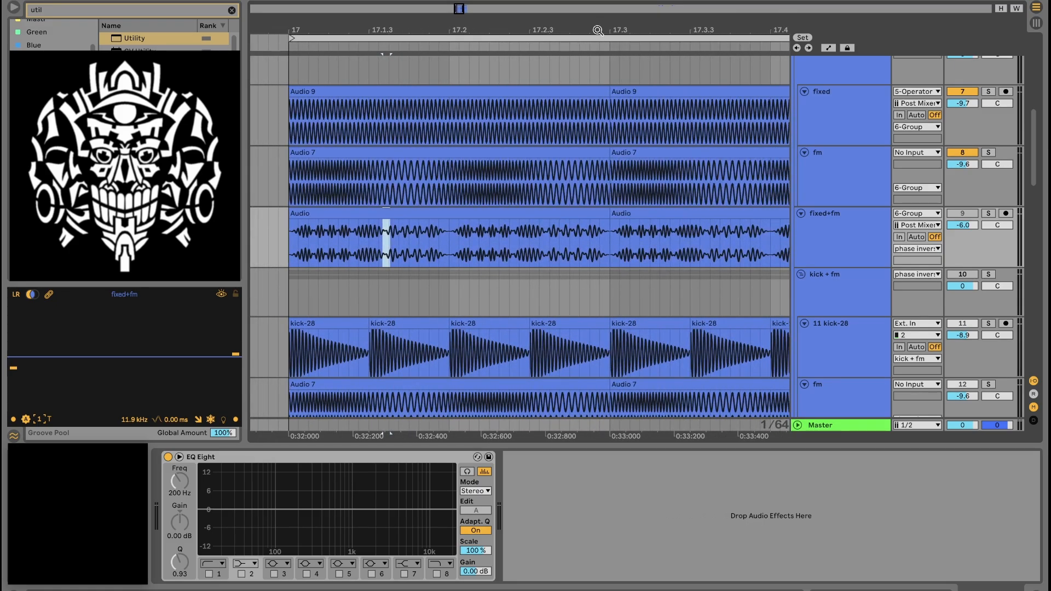
Step: Activate the soloed kick + fm group and set the playback start to bar 17 on the 11 kick-28 track
{"action": "left_click_drag", "start_coordinate": [598, 31], "coordinate": [486, 25]}
{"action": "left_click_drag", "start_coordinate": [486, 26], "coordinate": [490, 15]}
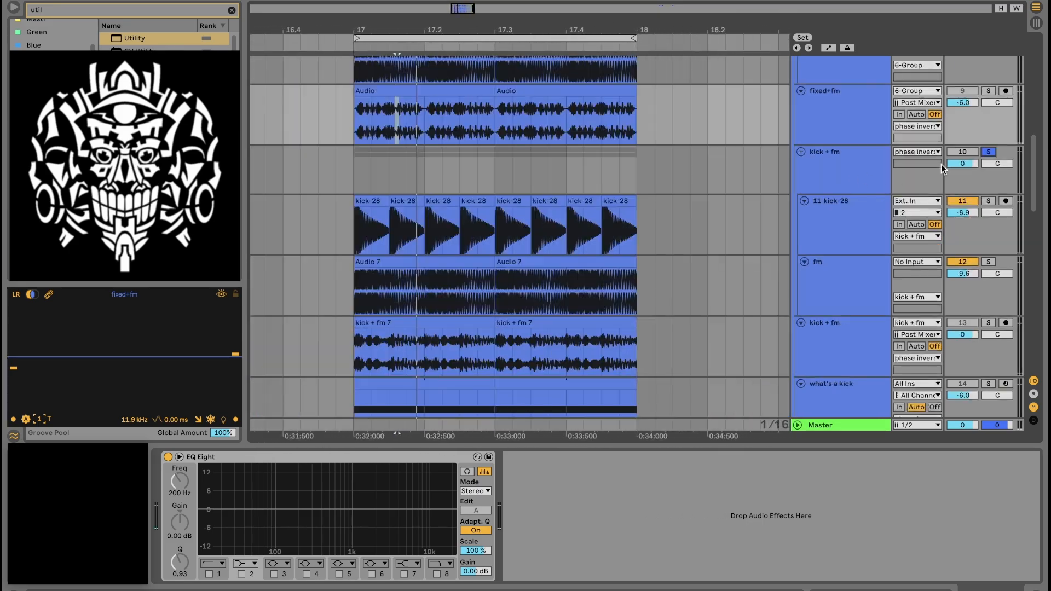
{"action": "left_click", "coordinate": [962, 154]}
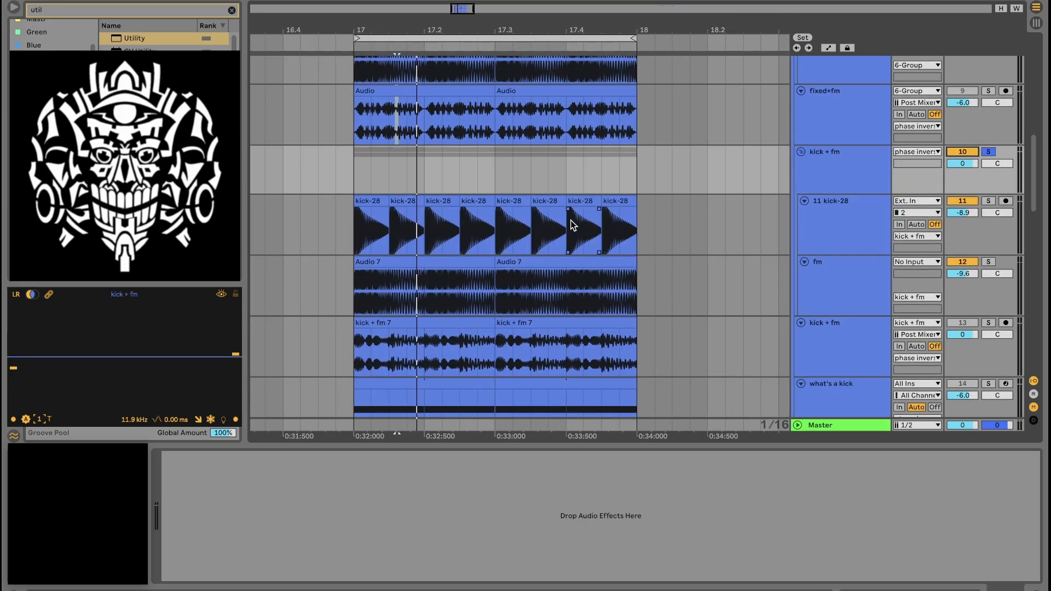
{"action": "scroll", "coordinate": [391, 188], "scroll_direction": "down", "scroll_amount": 1}
{"action": "mouse_move", "coordinate": [411, 25]}
{"action": "left_mouse_down"}
{"action": "mouse_move", "coordinate": [411, 45]}
{"action": "mouse_move", "coordinate": [401, 24]}
{"action": "left_mouse_up"}
{"action": "left_click", "coordinate": [305, 213]}
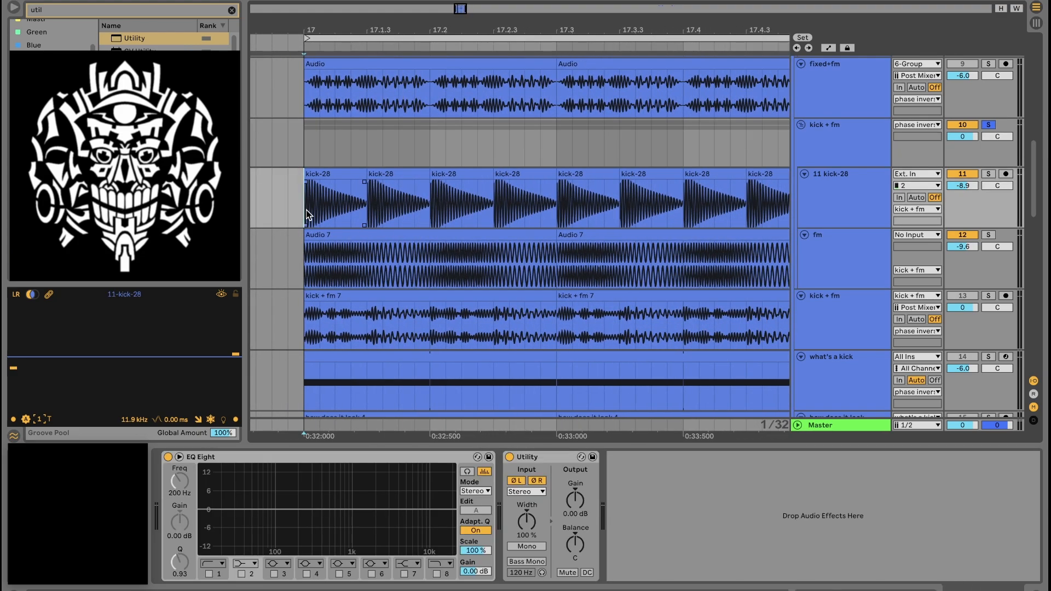
Step: Compare the 11 kick-28 track, its fm layer and the whole kick + fm group by soloing each in turn during playback
{"action": "left_click", "coordinate": [989, 174]}
{"action": "key", "text": "space"}
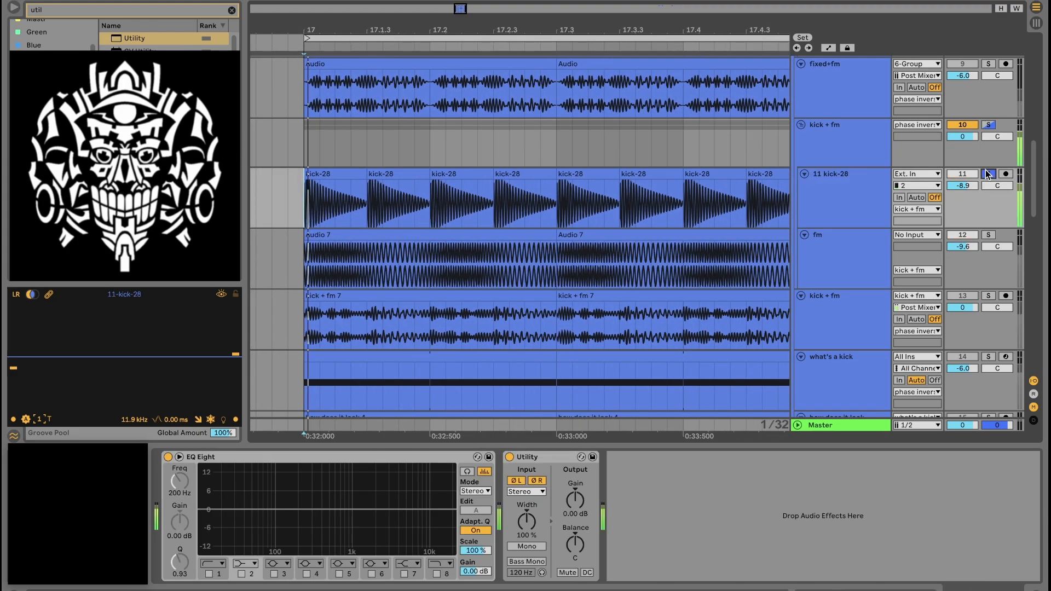
{"action": "left_click", "coordinate": [988, 235]}
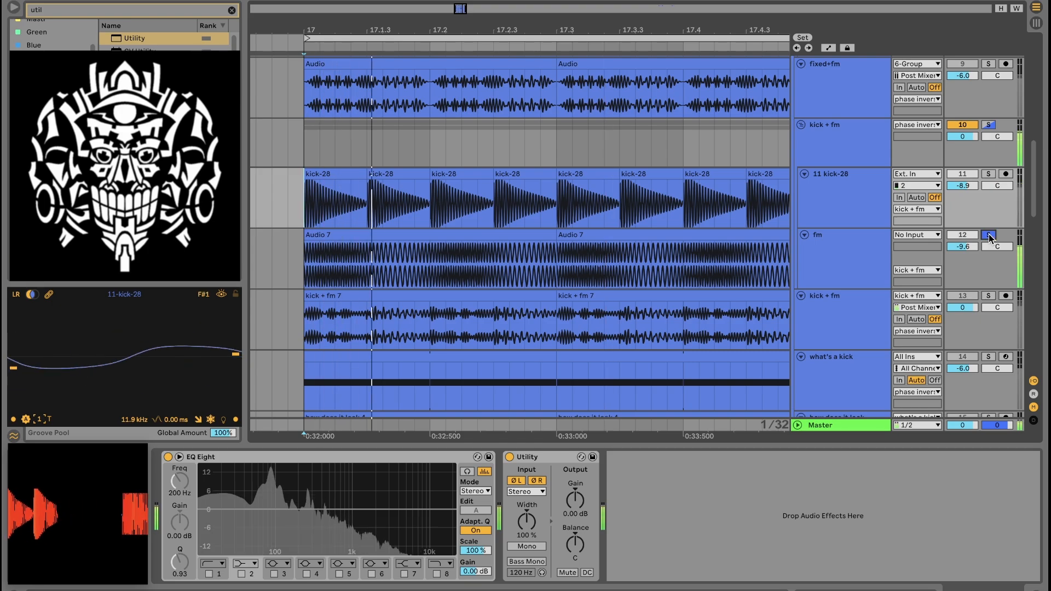
{"action": "left_click", "coordinate": [989, 123]}
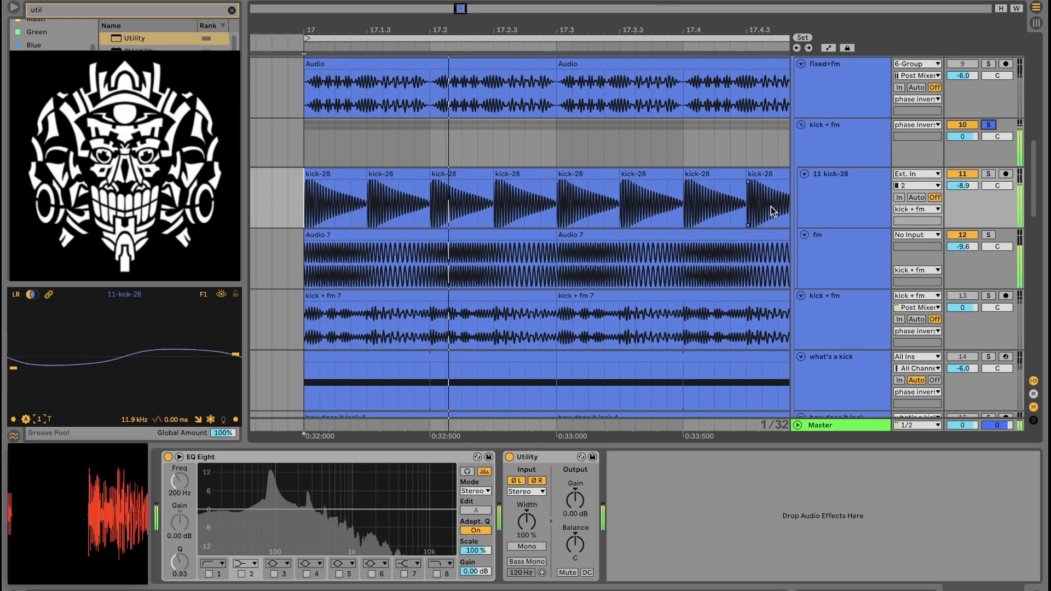
{"action": "left_click_drag", "start_coordinate": [670, 29], "coordinate": [588, 18]}
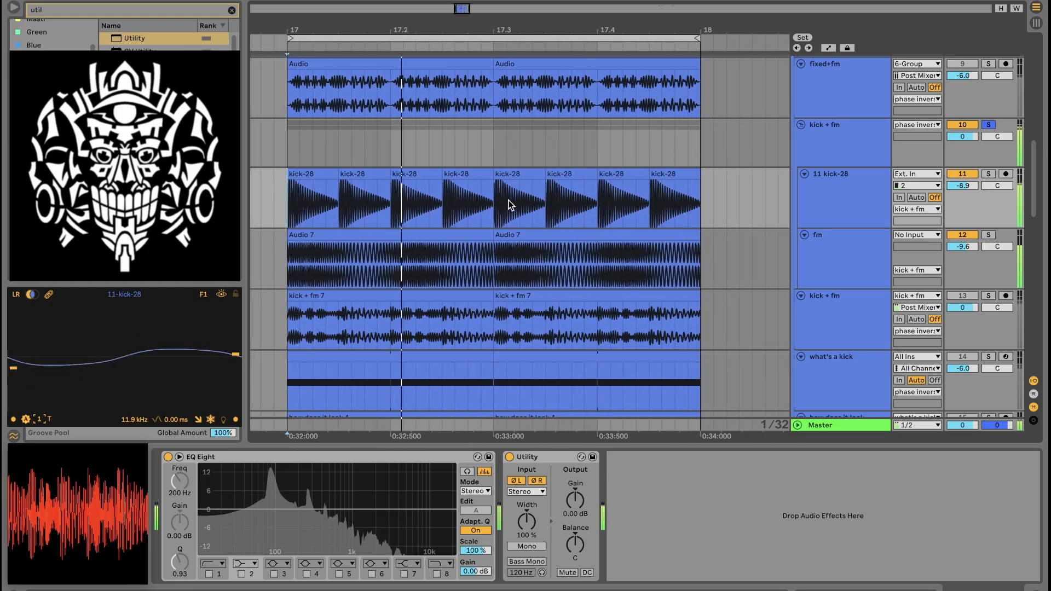
{"action": "key", "text": "space"}
Step: Highlight a short dip between 17 and 17.1.2 in the kick + fm 7 clip to examine it
{"action": "left_click", "coordinate": [288, 329]}
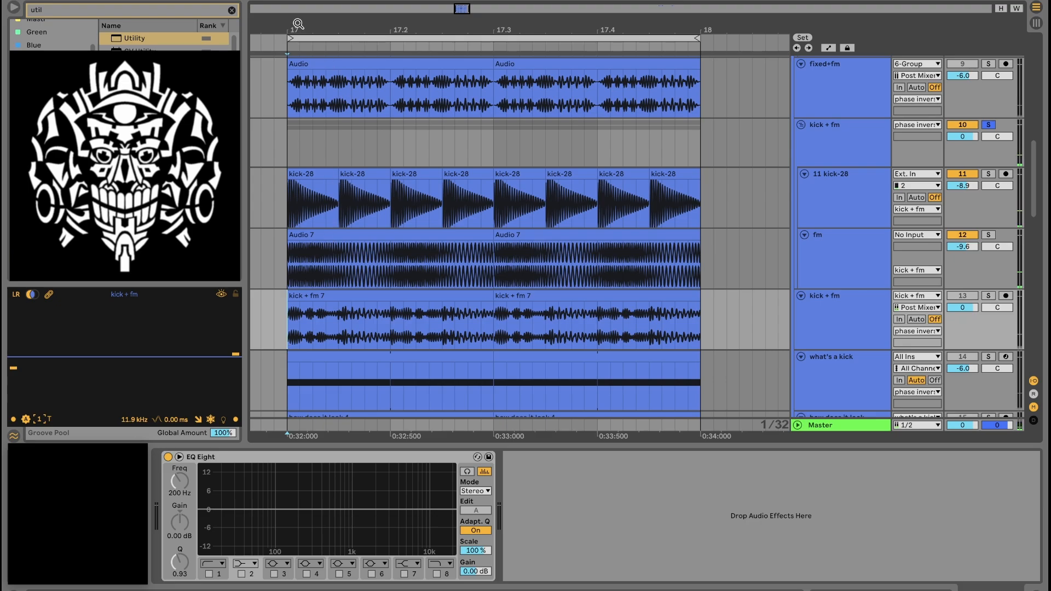
{"action": "left_click_drag", "start_coordinate": [298, 24], "coordinate": [452, 324]}
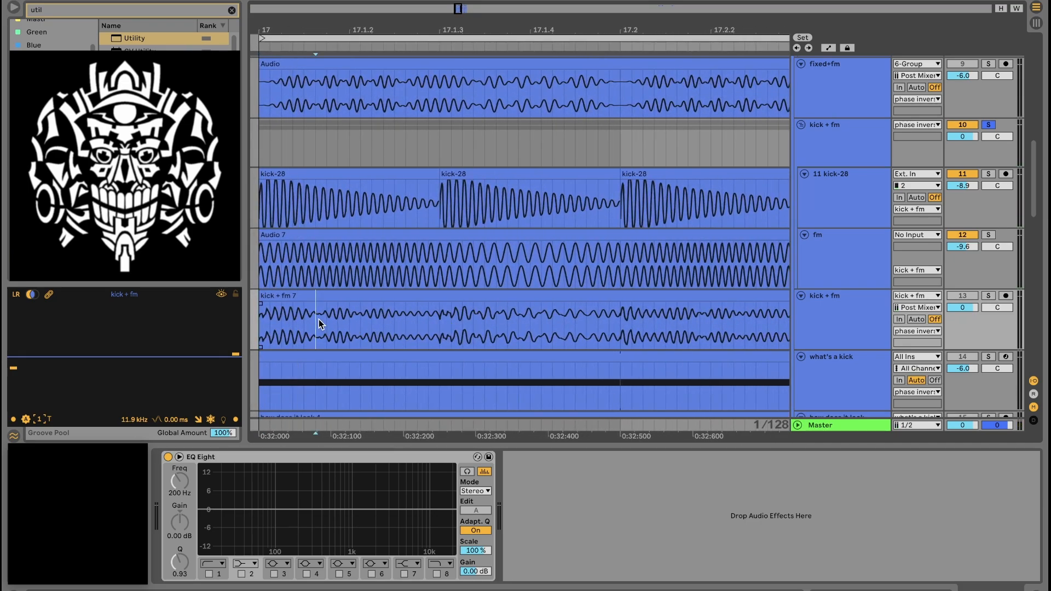
{"action": "left_click_drag", "start_coordinate": [321, 321], "coordinate": [327, 308]}
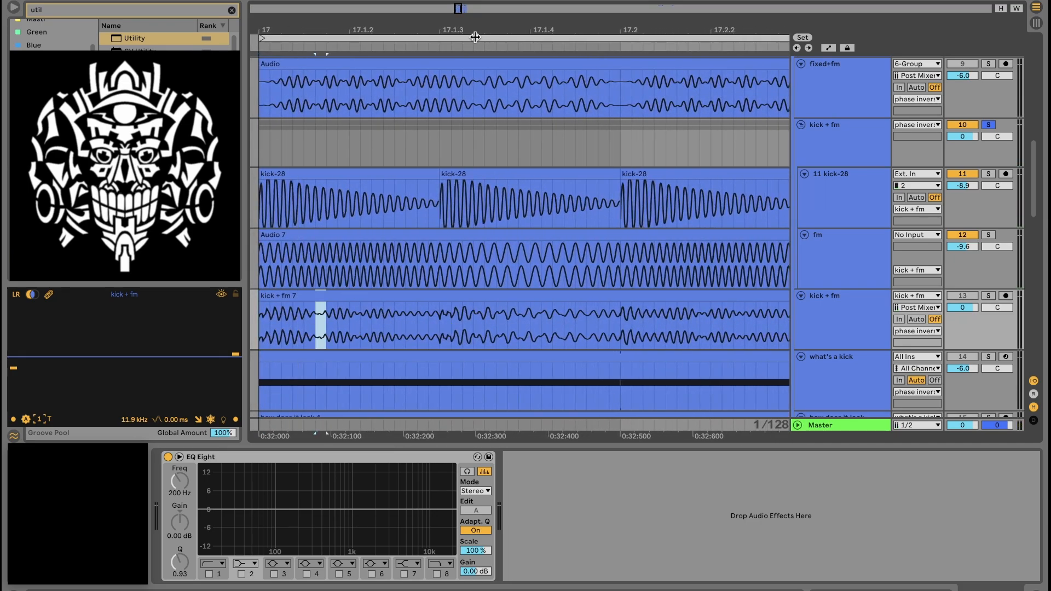
Step: Play the combined kick + fm group and inspect the opening beats of its layered waveforms up close
{"action": "left_click_drag", "start_coordinate": [494, 25], "coordinate": [436, 3]}
{"action": "key", "text": "space"}
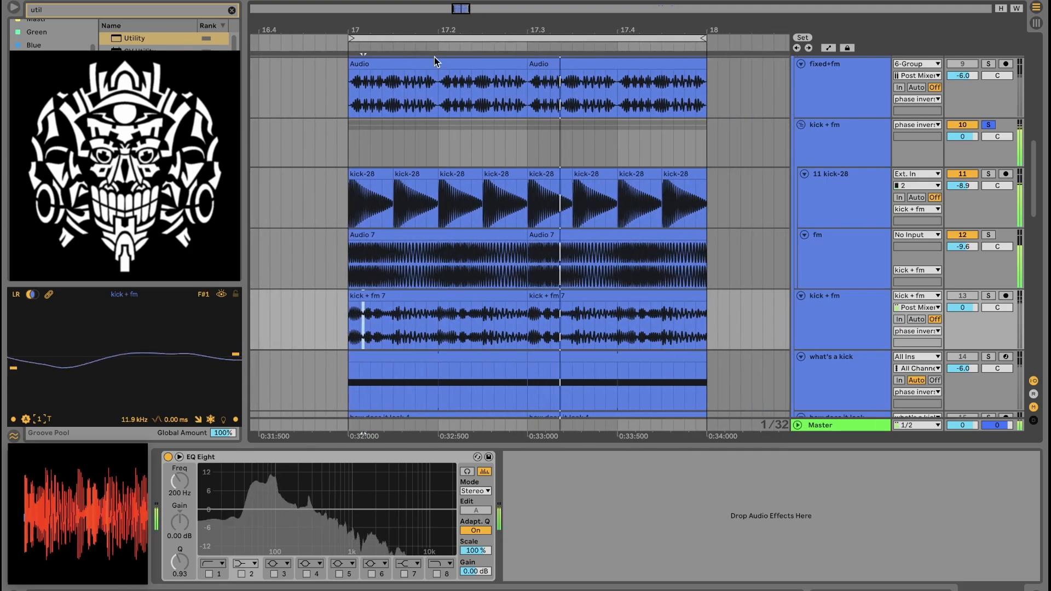
{"action": "scroll", "coordinate": [642, 250], "scroll_direction": "down", "scroll_amount": 1}
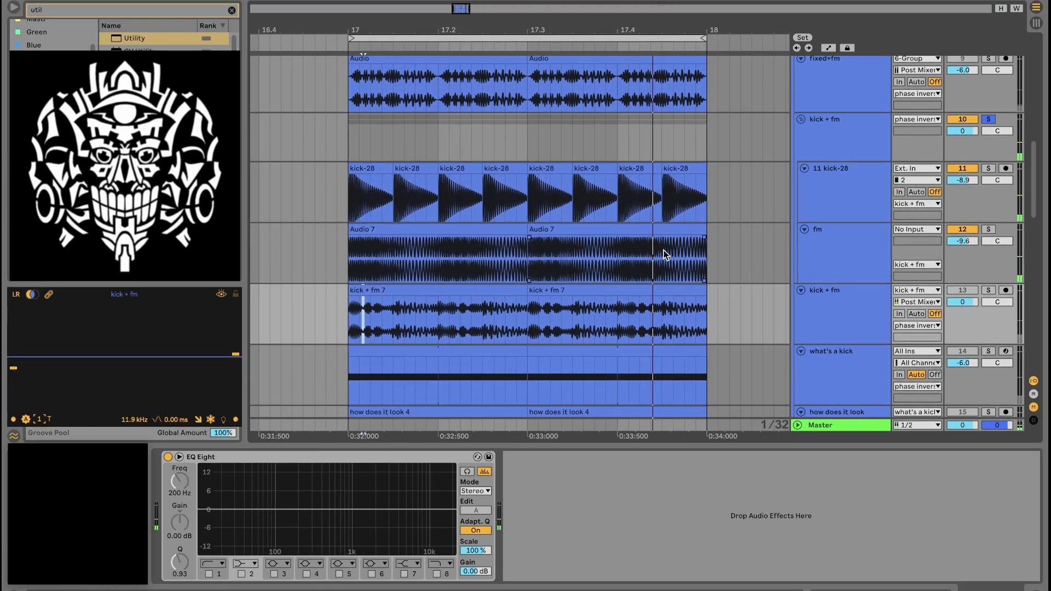
{"action": "scroll", "coordinate": [672, 245], "scroll_direction": "down", "scroll_amount": 1}
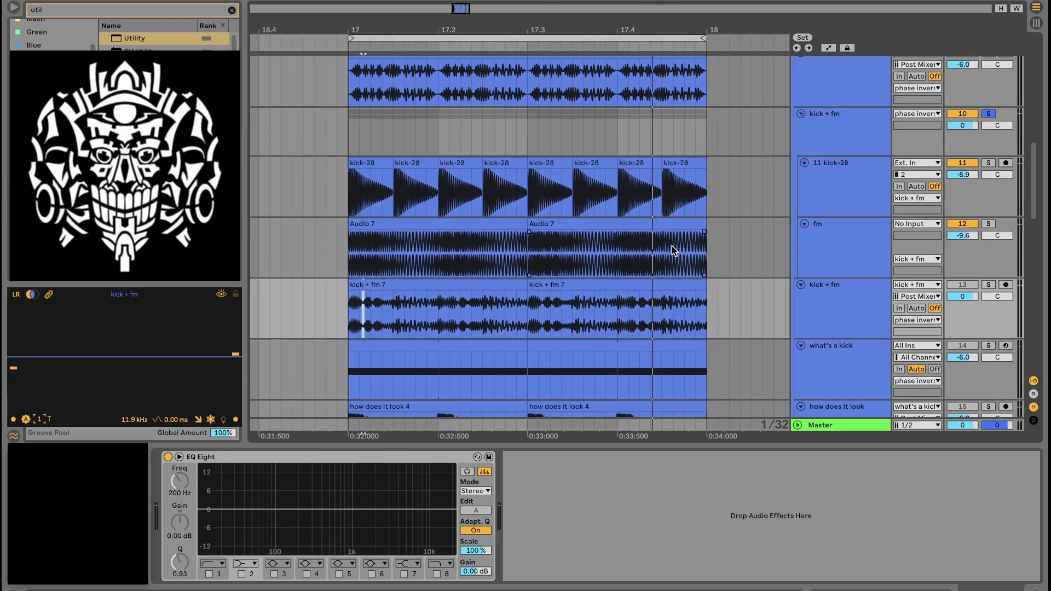
{"action": "left_click_drag", "start_coordinate": [375, 22], "coordinate": [374, 26]}
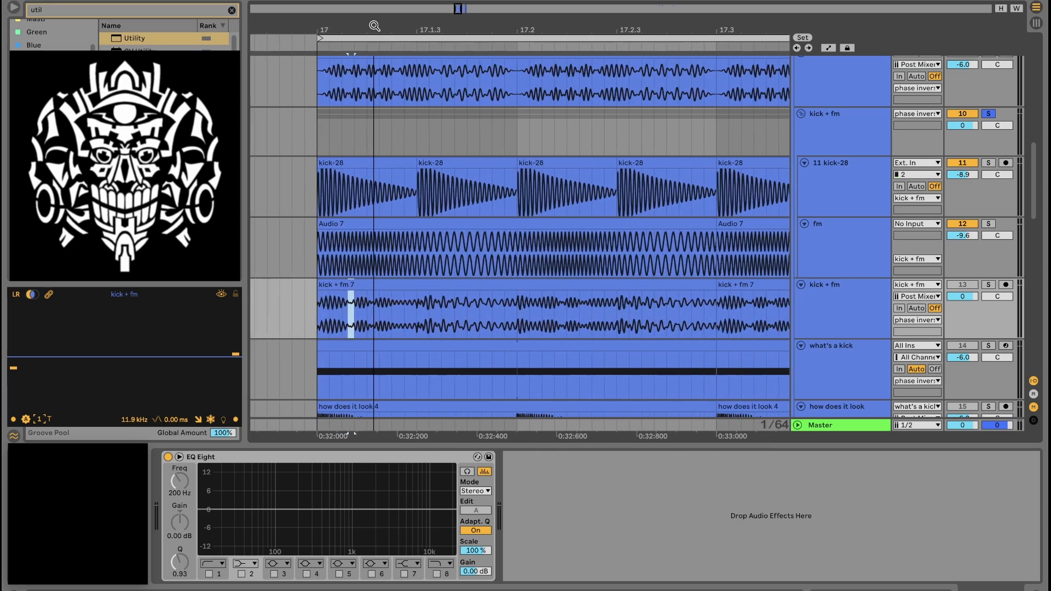
Step: Split the Audio 7 clip on the fm track at 17.1.3 and fade in nearly the whole first piece
{"action": "left_click", "coordinate": [419, 275]}
{"action": "key", "text": "ctrl+e"}
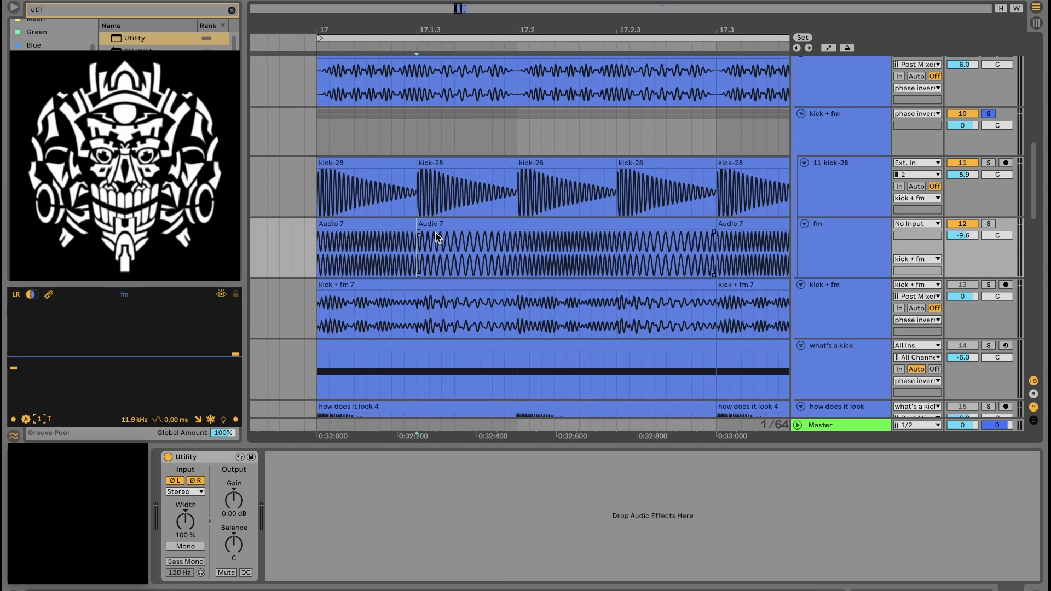
{"action": "left_click_drag", "start_coordinate": [321, 236], "coordinate": [409, 233]}
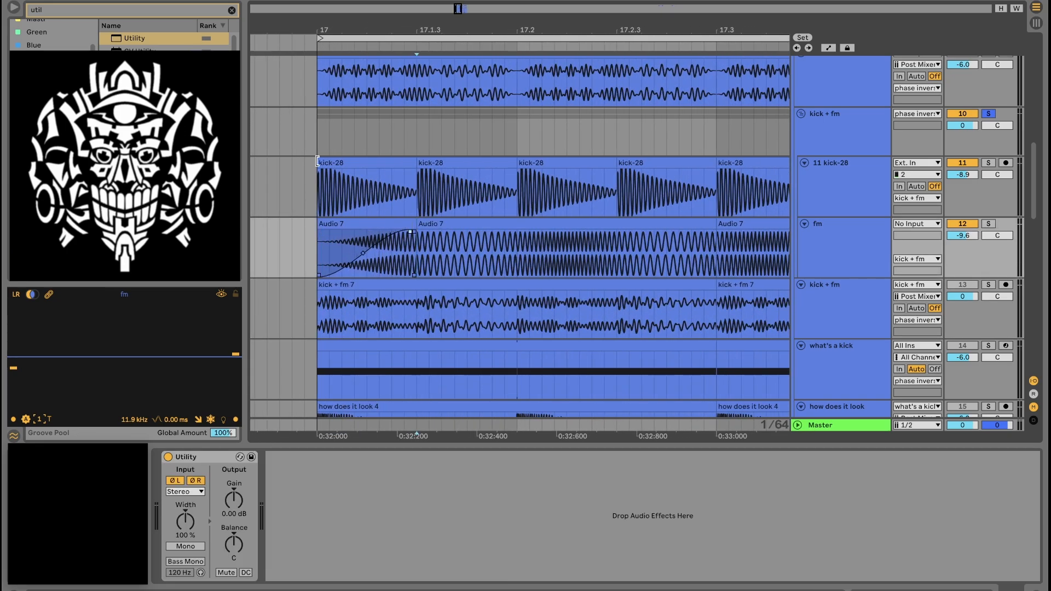
{"action": "left_click_drag", "start_coordinate": [371, 188], "coordinate": [413, 223]}
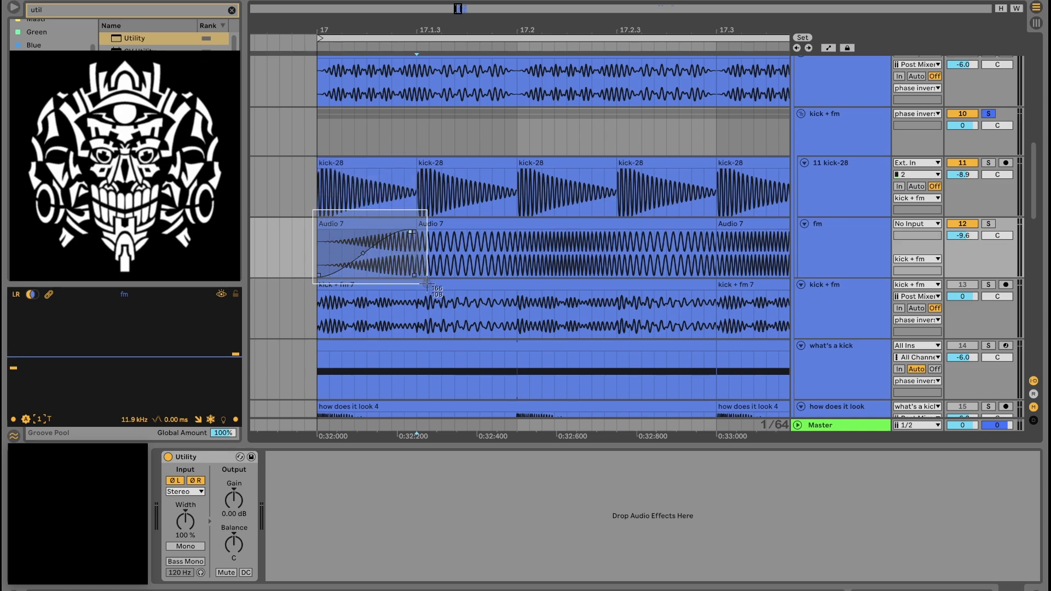
Step: Set the playback start to bar 17 on the what's a kick track and play its kick pattern
{"action": "key", "text": "space"}
{"action": "left_click", "coordinate": [328, 199]}
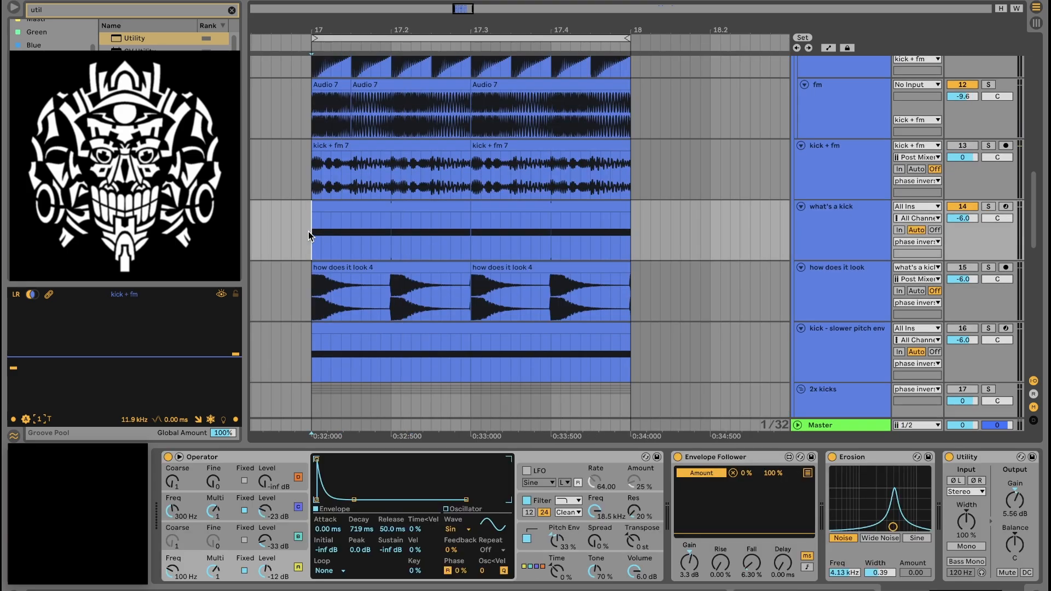
{"action": "left_click_drag", "start_coordinate": [386, 25], "coordinate": [386, 16]}
{"action": "left_click_drag", "start_coordinate": [451, 25], "coordinate": [452, 19]}
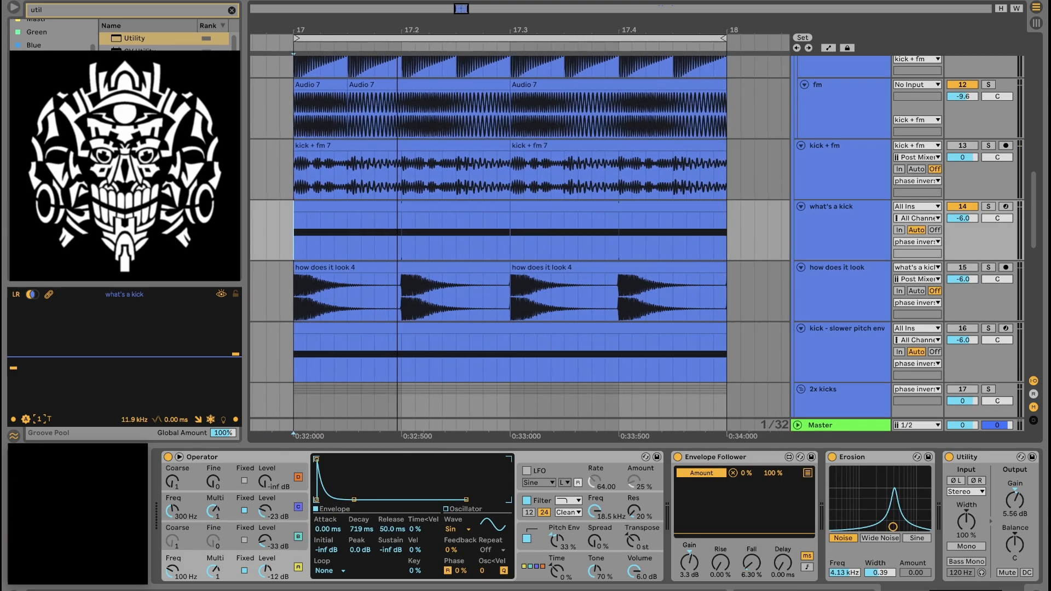
{"action": "left_click", "coordinate": [867, 229]}
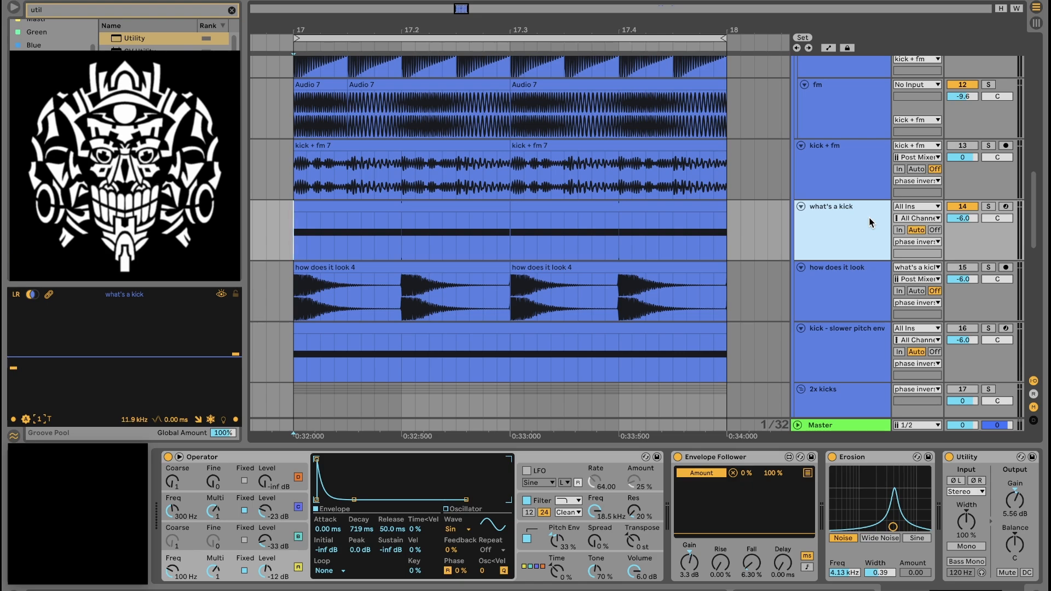
{"action": "key", "text": "space"}
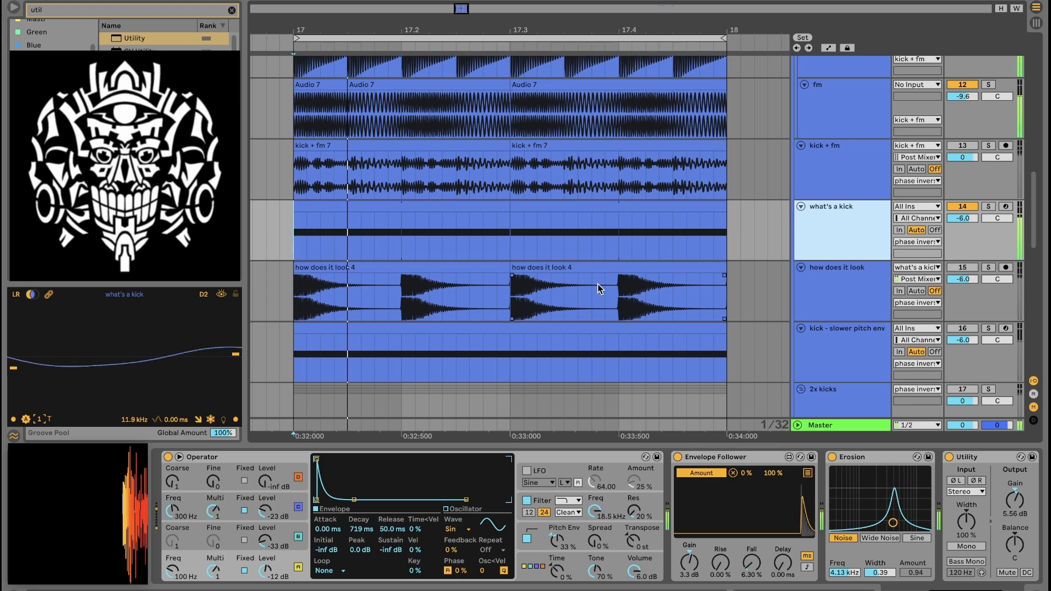
{"action": "key", "text": "space"}
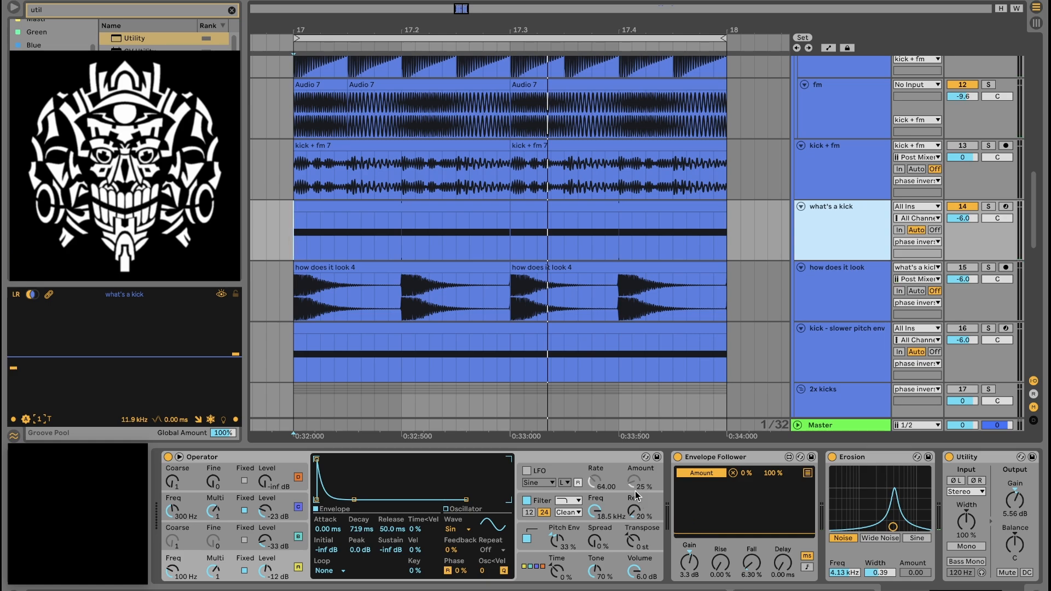
Step: Switch off oscillators B and C in the what's a kick track's Operator and play the kick with oscillator A
{"action": "left_click", "coordinate": [553, 463]}
{"action": "left_click", "coordinate": [837, 236]}
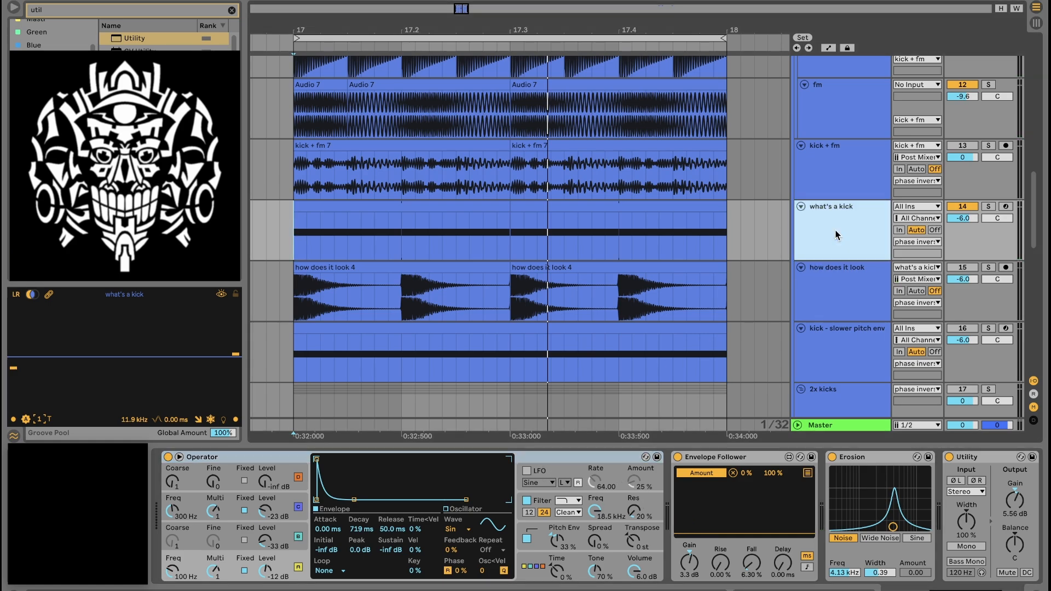
{"action": "left_click", "coordinate": [546, 461]}
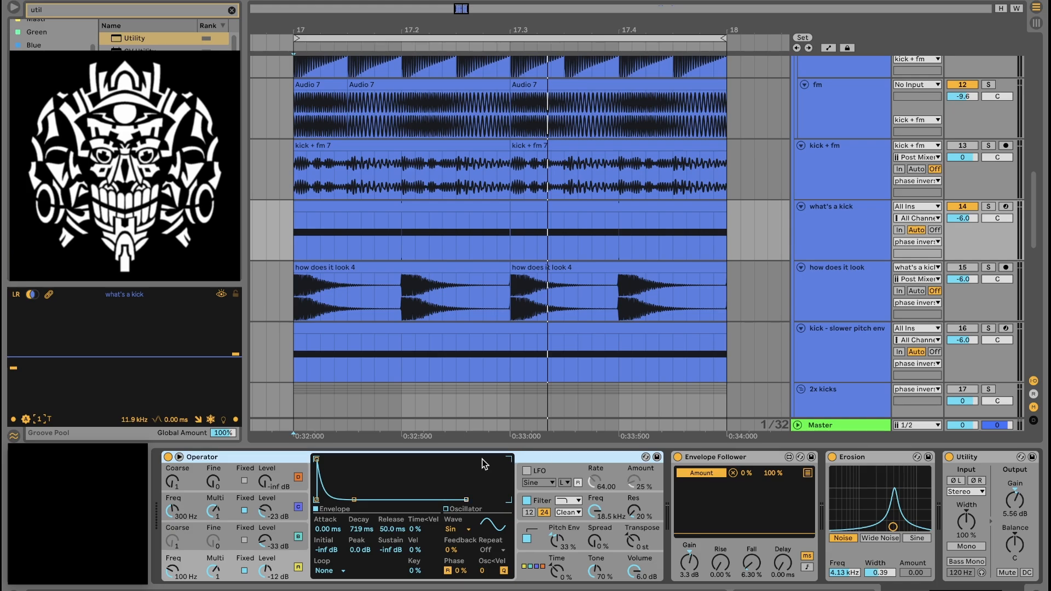
{"action": "left_click", "coordinate": [297, 507]}
{"action": "left_click", "coordinate": [299, 537]}
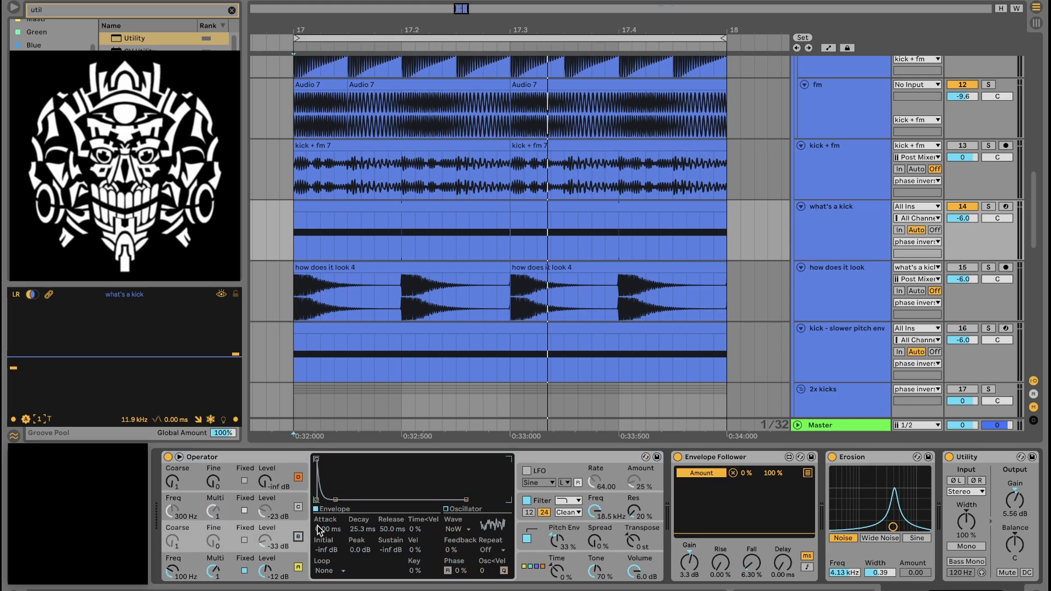
{"action": "left_click", "coordinate": [284, 562]}
{"action": "key", "text": "space"}
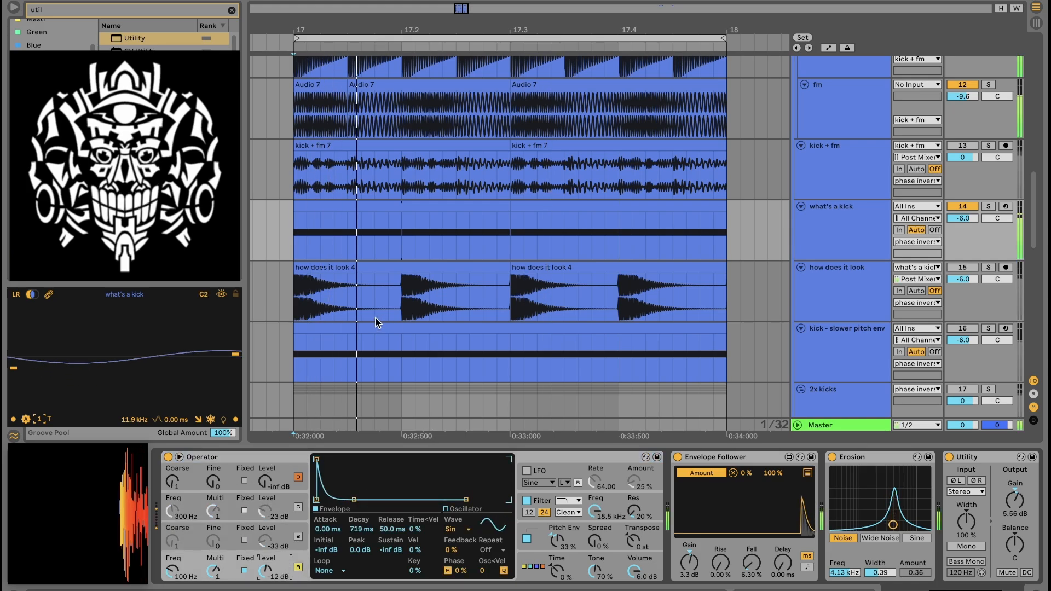
Step: Bypass the Envelope Follower and Erosion on the what's a kick track and play the stripped-down kick
{"action": "left_click", "coordinate": [833, 456]}
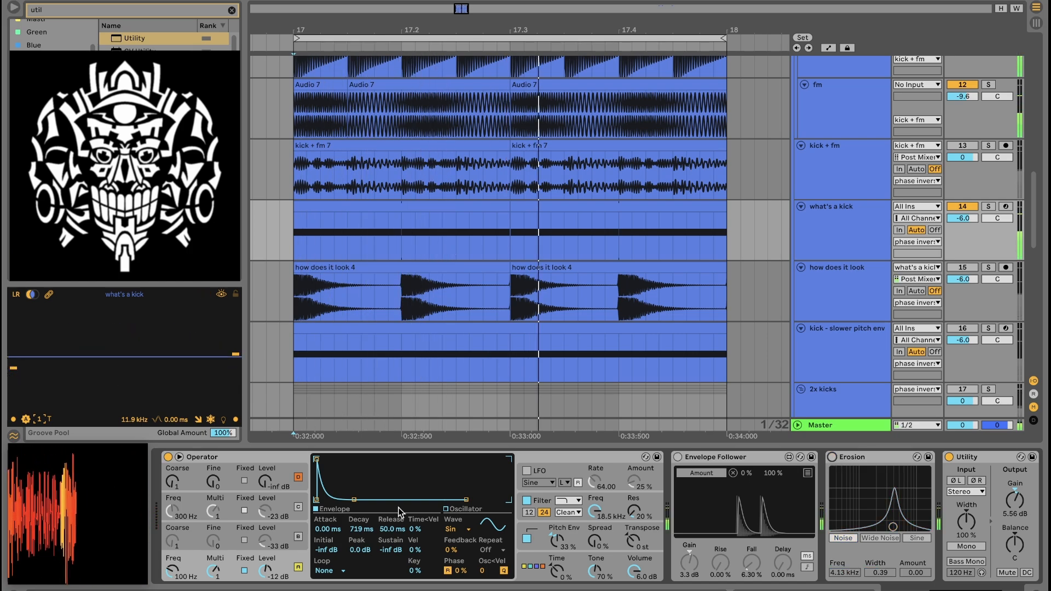
{"action": "left_click_drag", "start_coordinate": [986, 589], "coordinate": [1021, 590]}
{"action": "key", "text": "space"}
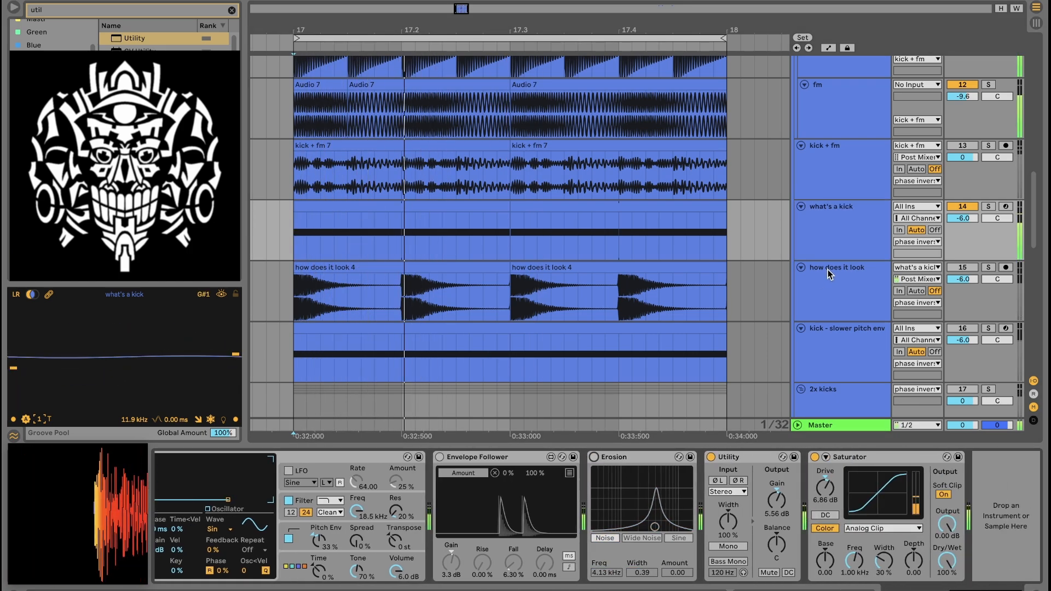
{"action": "key", "text": "space"}
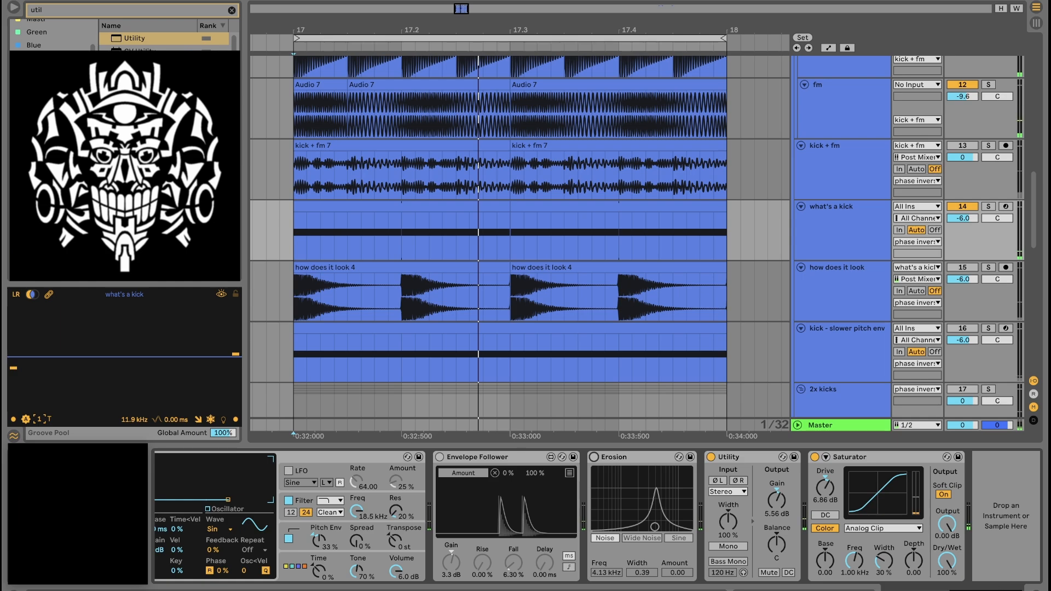
{"action": "left_click_drag", "start_coordinate": [1021, 589], "coordinate": [985, 590]}
{"action": "key", "text": "space"}
{"action": "key", "text": "space"}
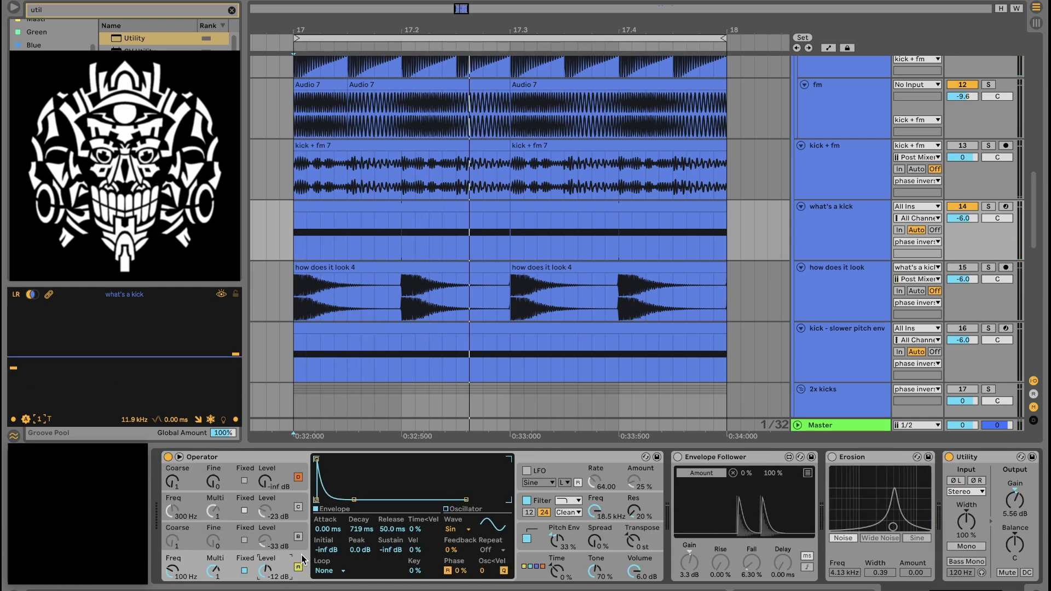
Step: Examine Operator's filter and pitch envelope settings, and check the playing kick in the how does it look track's EQ Eight
{"action": "left_click", "coordinate": [546, 502]}
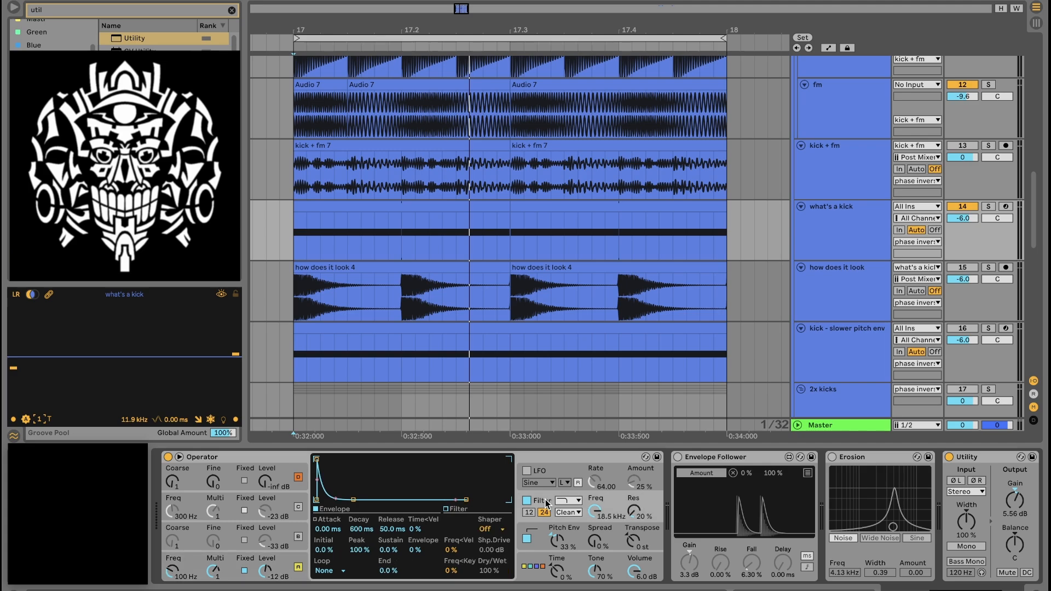
{"action": "left_click", "coordinate": [541, 526]}
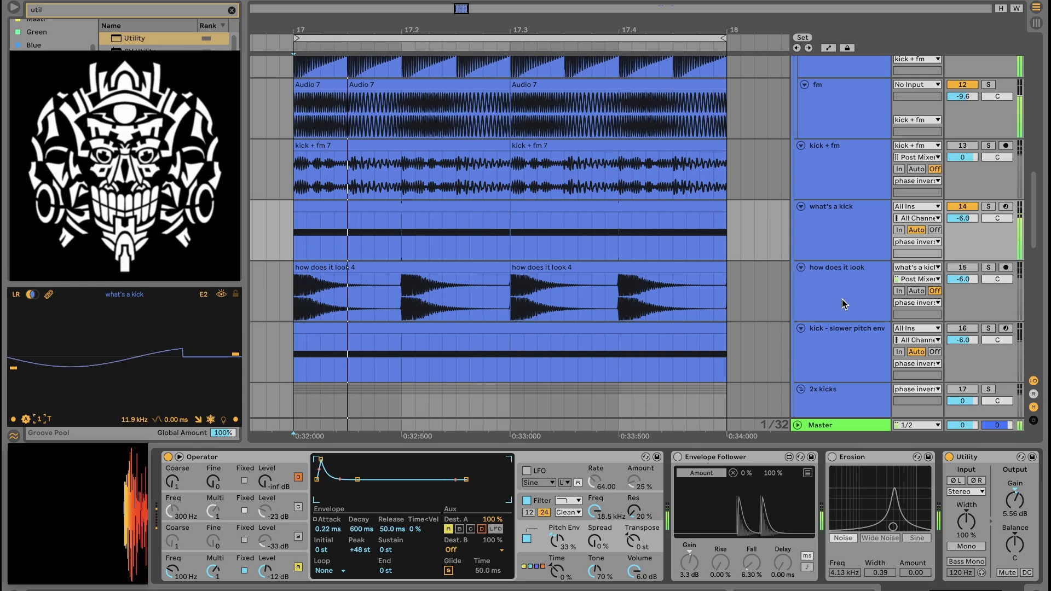
{"action": "left_click", "coordinate": [817, 312]}
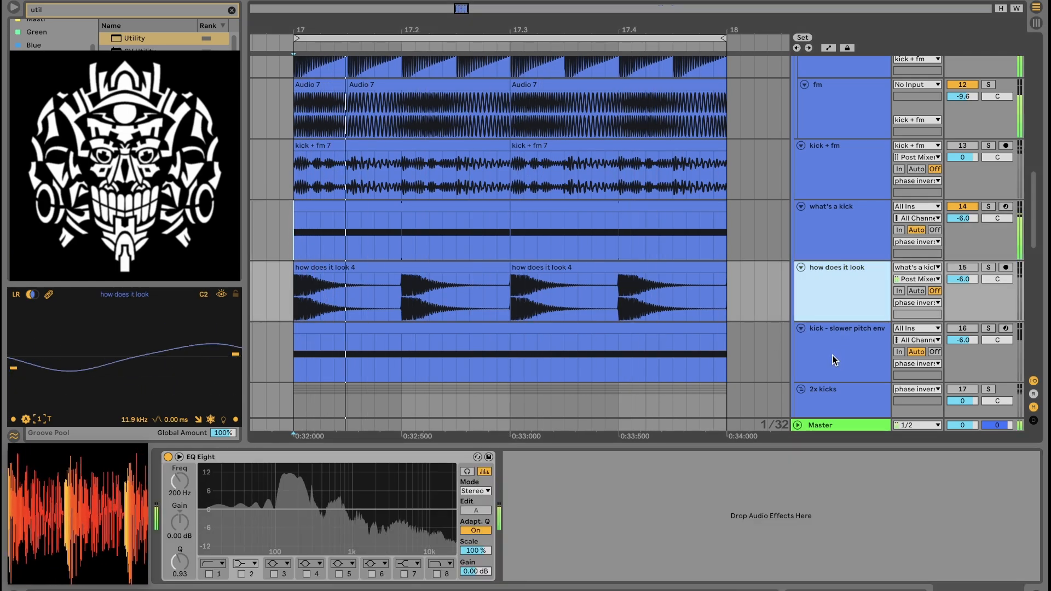
{"action": "key", "text": "space"}
{"action": "key", "text": "space"}
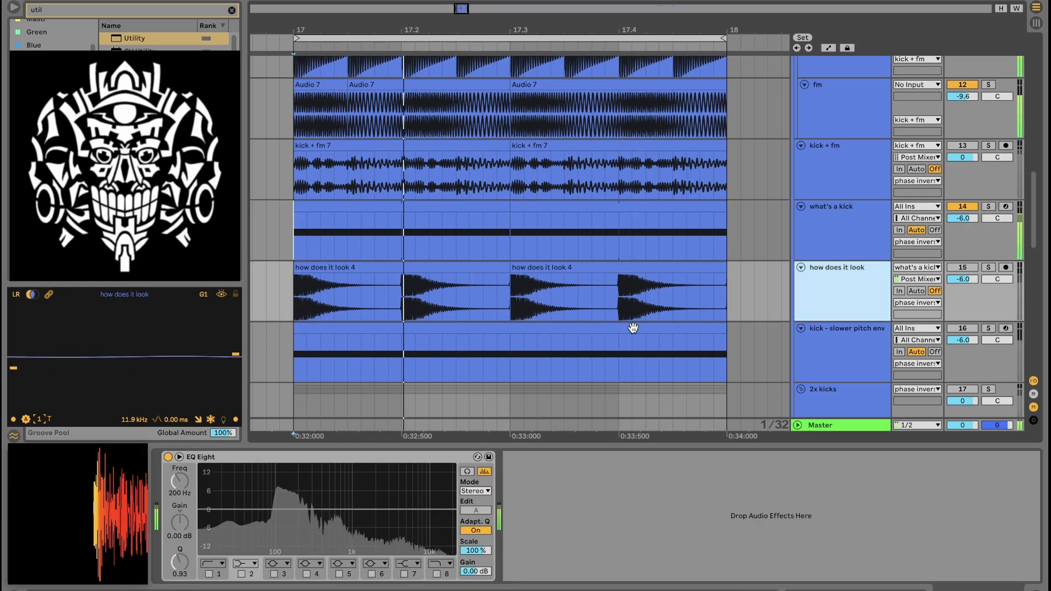
Step: Switch oscillators B and C back on in the what's a kick track's Operator while the kick plays
{"action": "left_click", "coordinate": [839, 232]}
{"action": "key", "text": "space"}
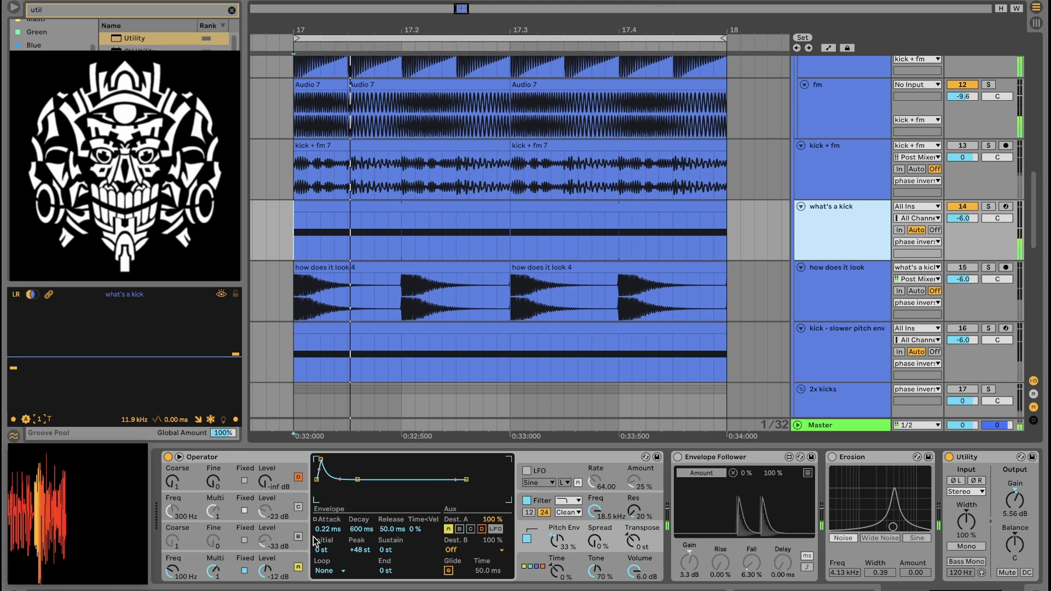
{"action": "left_click", "coordinate": [298, 537]}
{"action": "left_click", "coordinate": [298, 507]}
{"action": "key", "text": "space"}
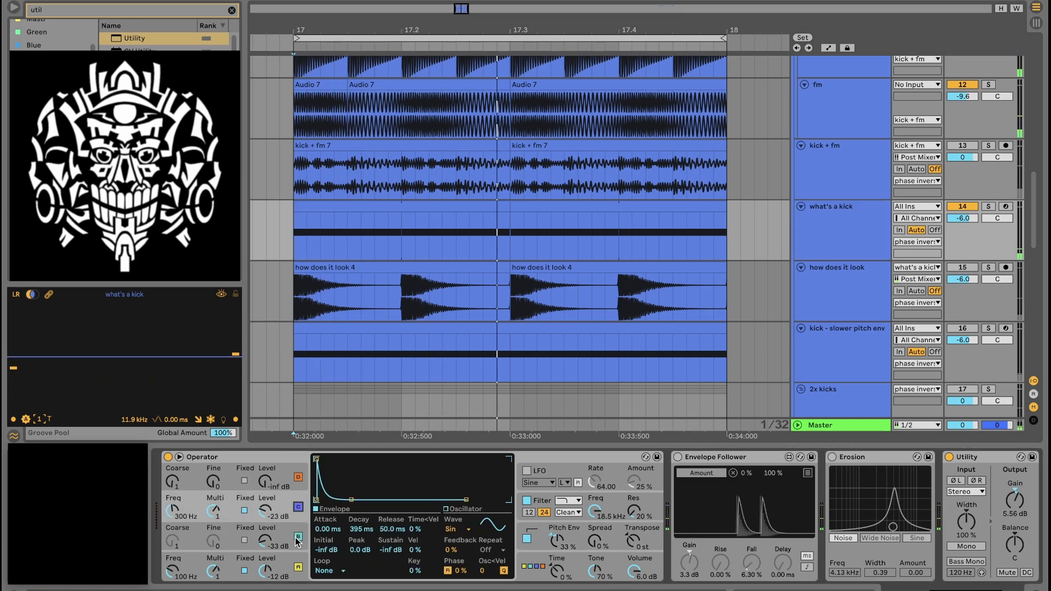
Step: Re-enable the Envelope Follower and Erosion and play the kick through the chain up to the Saturator
{"action": "left_click", "coordinate": [679, 458]}
{"action": "left_click", "coordinate": [832, 458]}
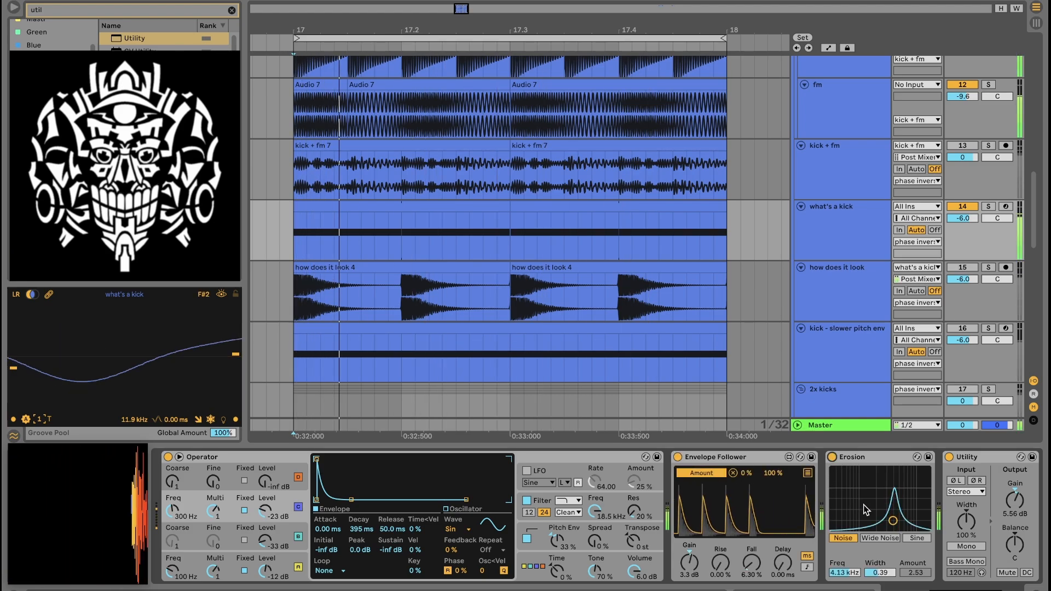
{"action": "scroll", "coordinate": [838, 459], "scroll_direction": "right", "scroll_amount": 5}
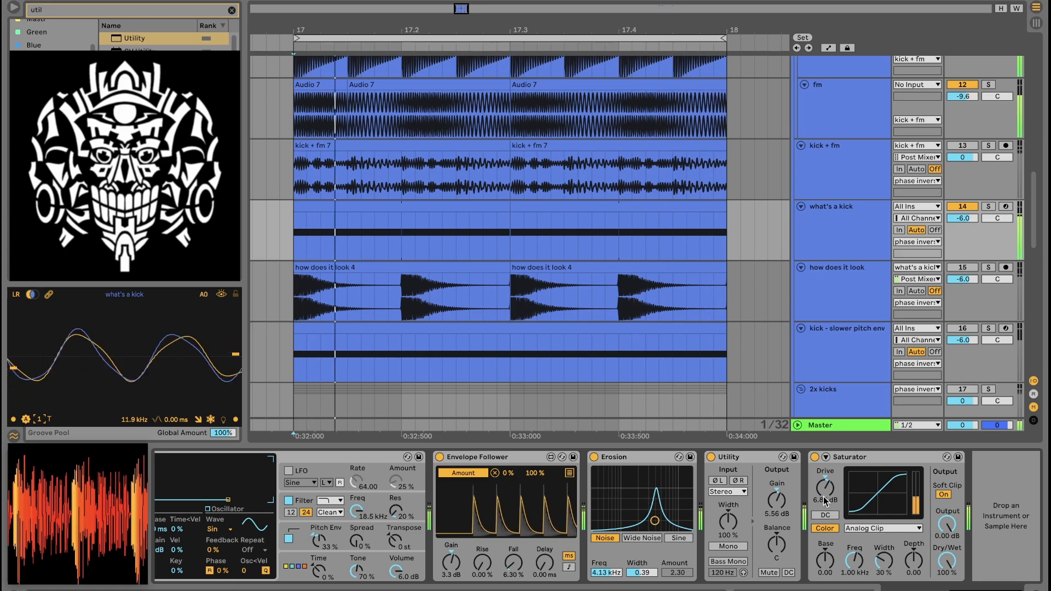
Step: Solo the how does it look track and play its recorded kick waveform from bar 17
{"action": "scroll", "coordinate": [688, 253], "scroll_direction": "down", "scroll_amount": 2}
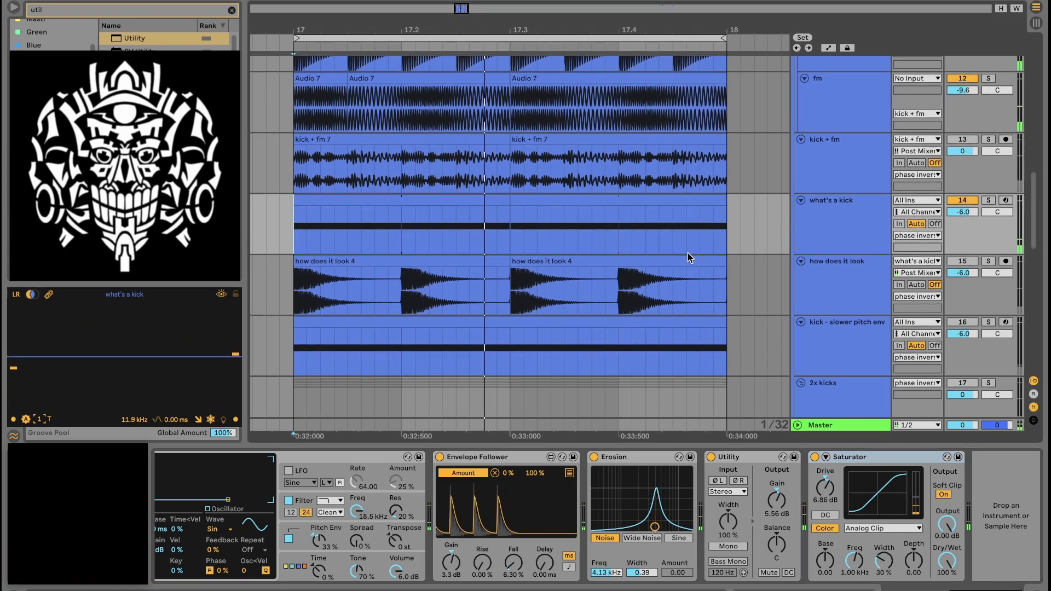
{"action": "left_click", "coordinate": [988, 239]}
{"action": "left_click", "coordinate": [845, 261]}
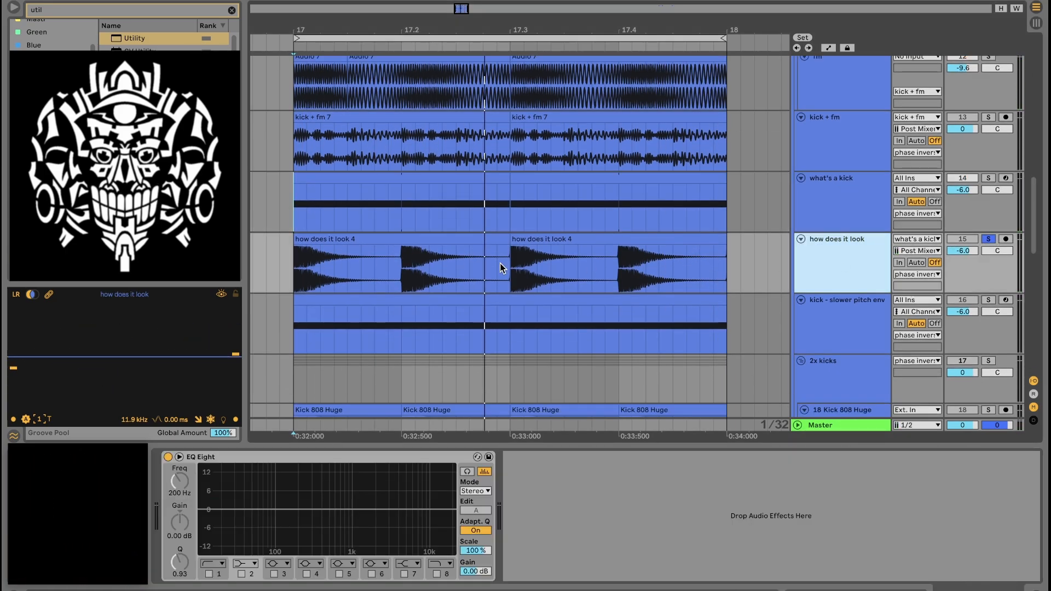
{"action": "left_click", "coordinate": [284, 273]}
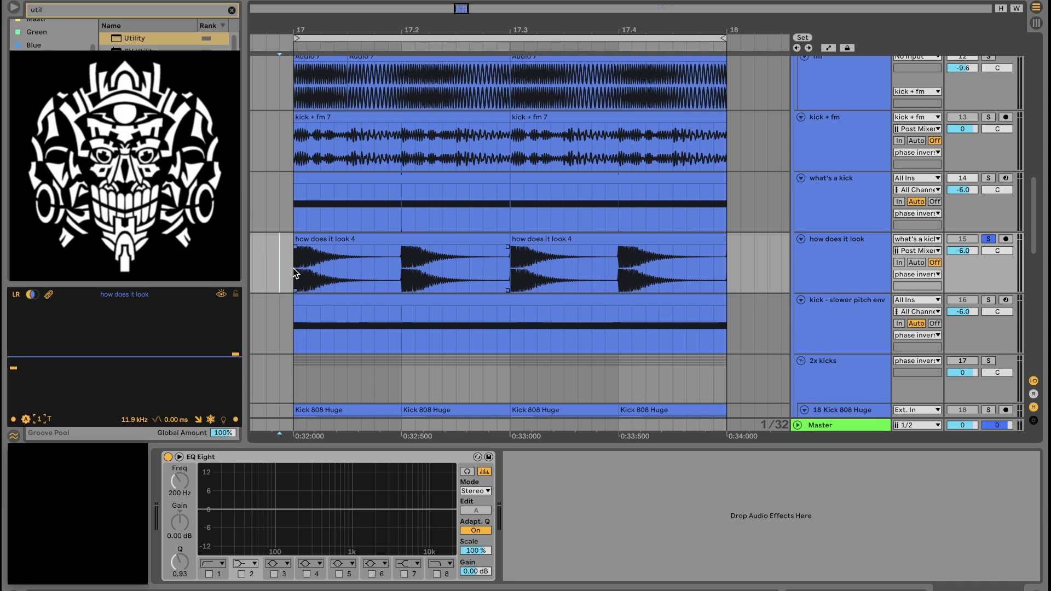
{"action": "key", "text": "space"}
{"action": "left_click", "coordinate": [511, 275]}
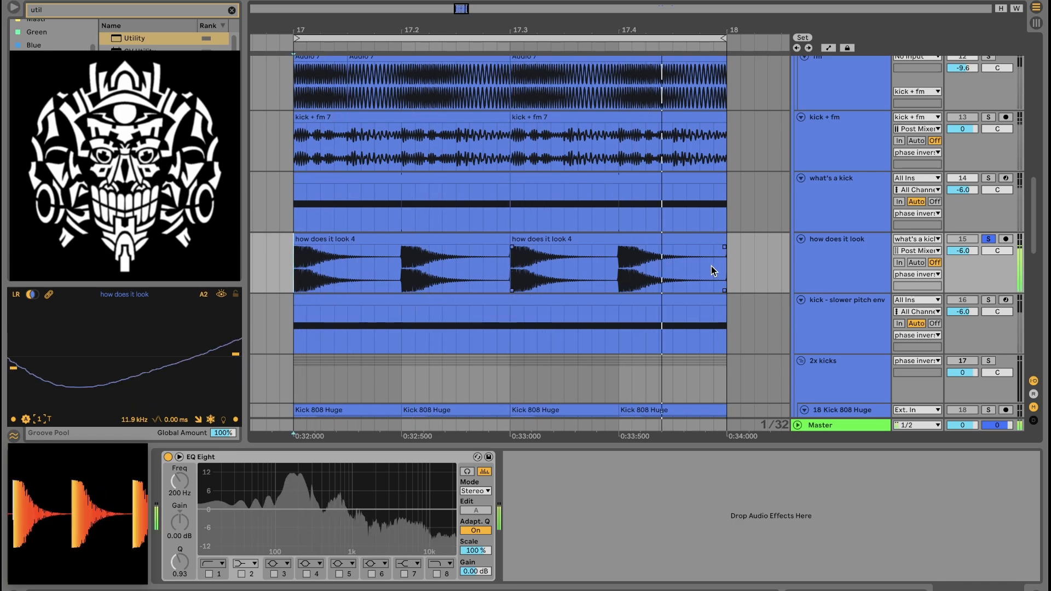
Step: Review the what's a kick track's Operator envelope and replay the how does it look recording
{"action": "left_click", "coordinate": [816, 207]}
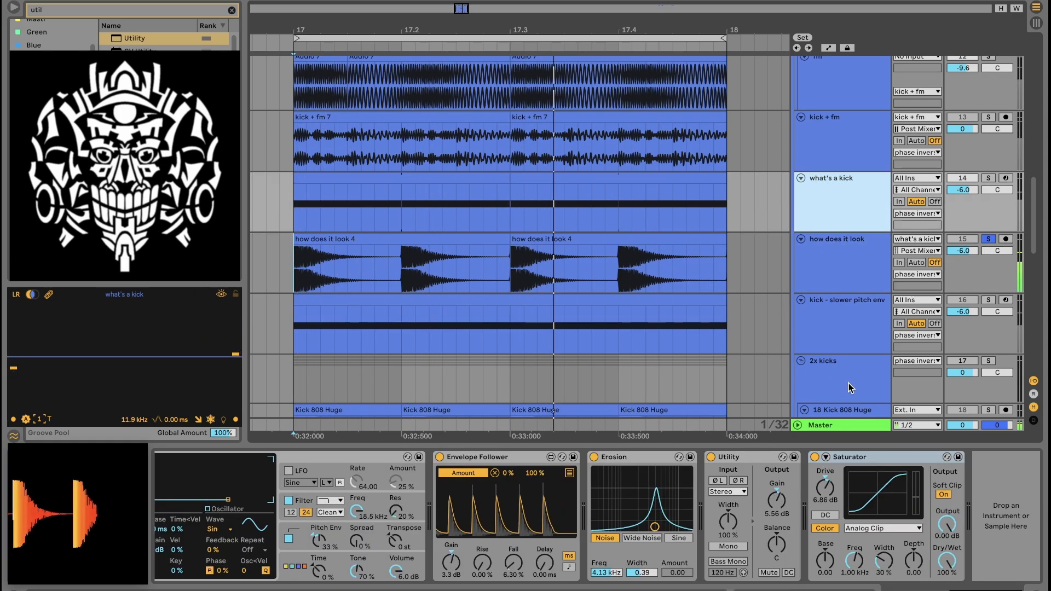
{"action": "left_click", "coordinate": [393, 512]}
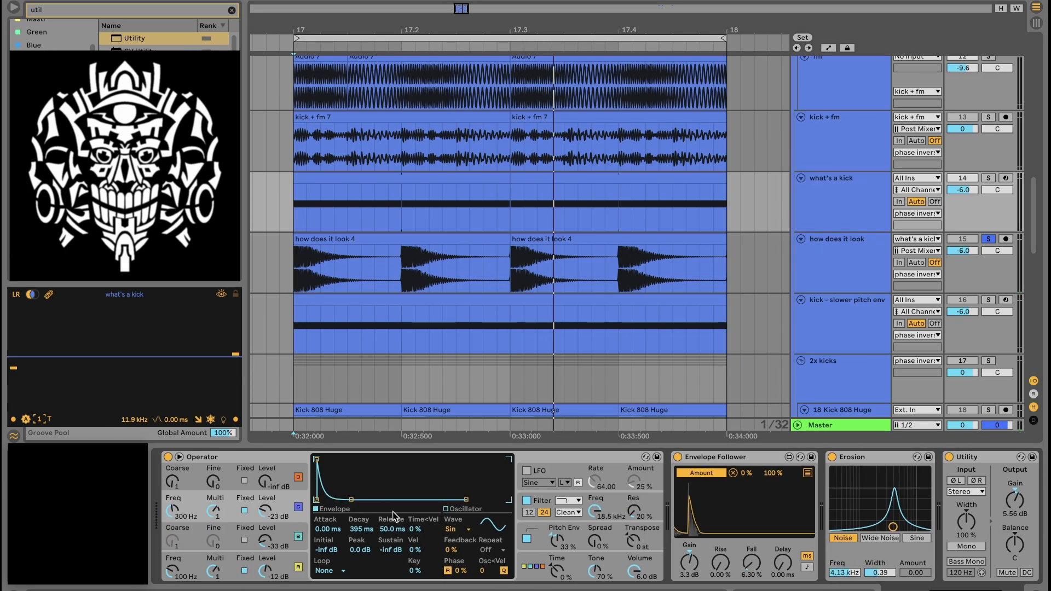
{"action": "left_click", "coordinate": [842, 265]}
{"action": "key", "text": "space"}
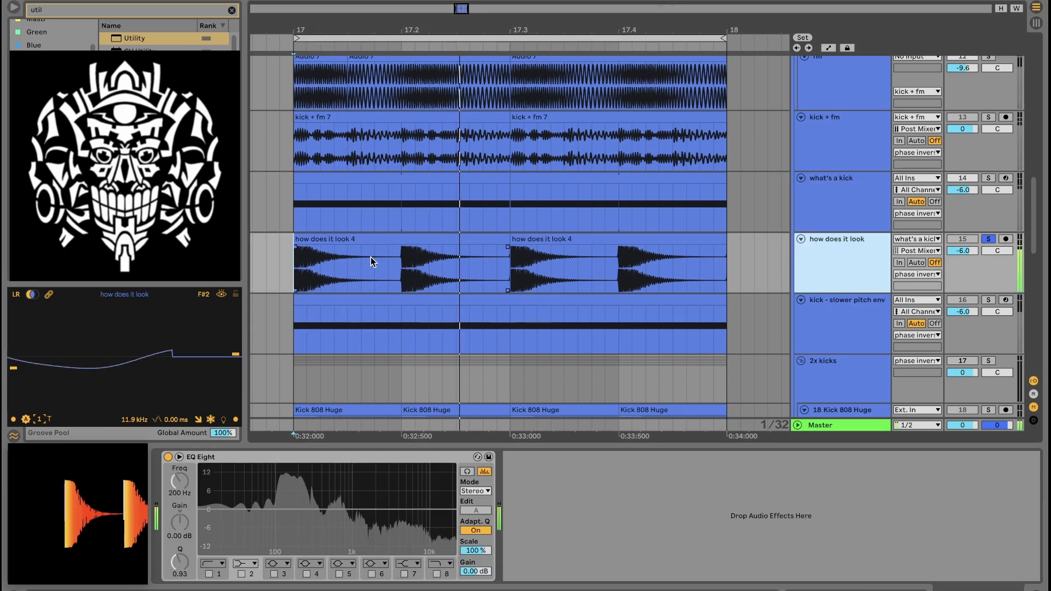
Step: Display the pitch envelope of the what's a kick track's Operator to examine its curve
{"action": "scroll", "coordinate": [565, 263], "scroll_direction": "down", "scroll_amount": 2}
{"action": "left_click", "coordinate": [848, 255]}
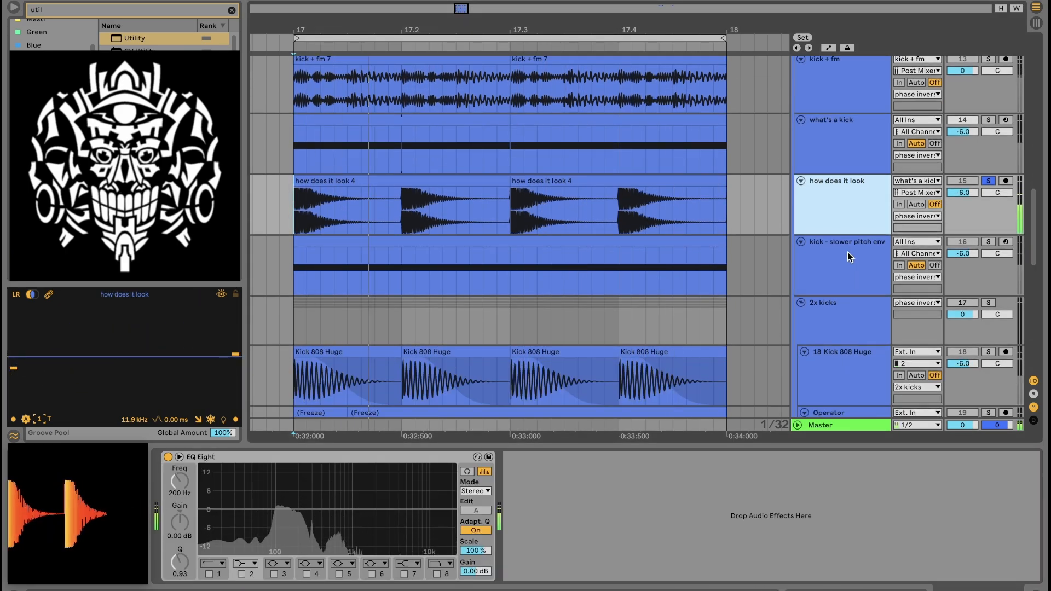
{"action": "left_click", "coordinate": [844, 167]}
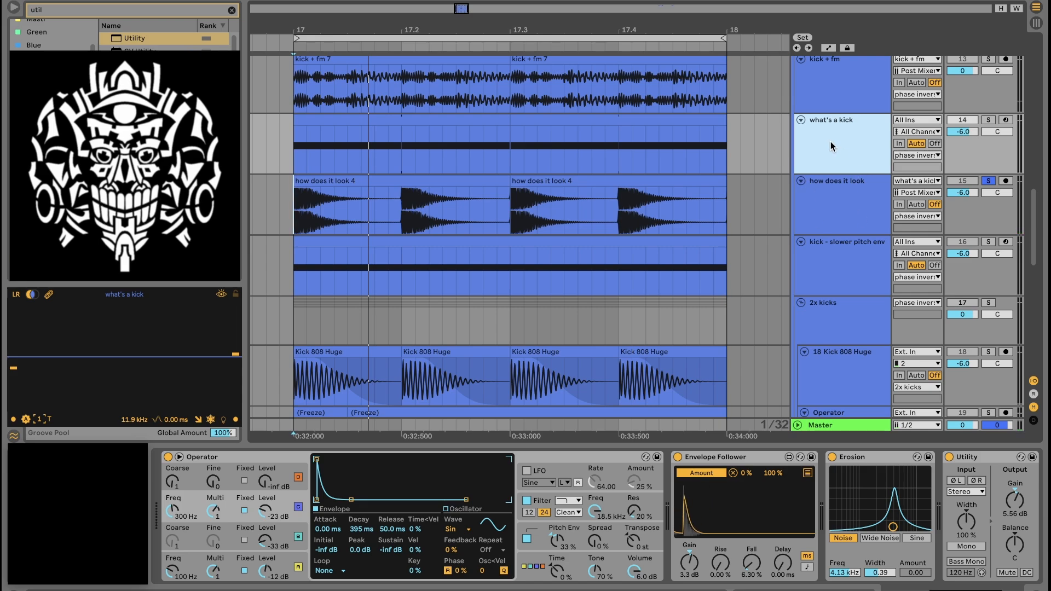
{"action": "left_click", "coordinate": [542, 536]}
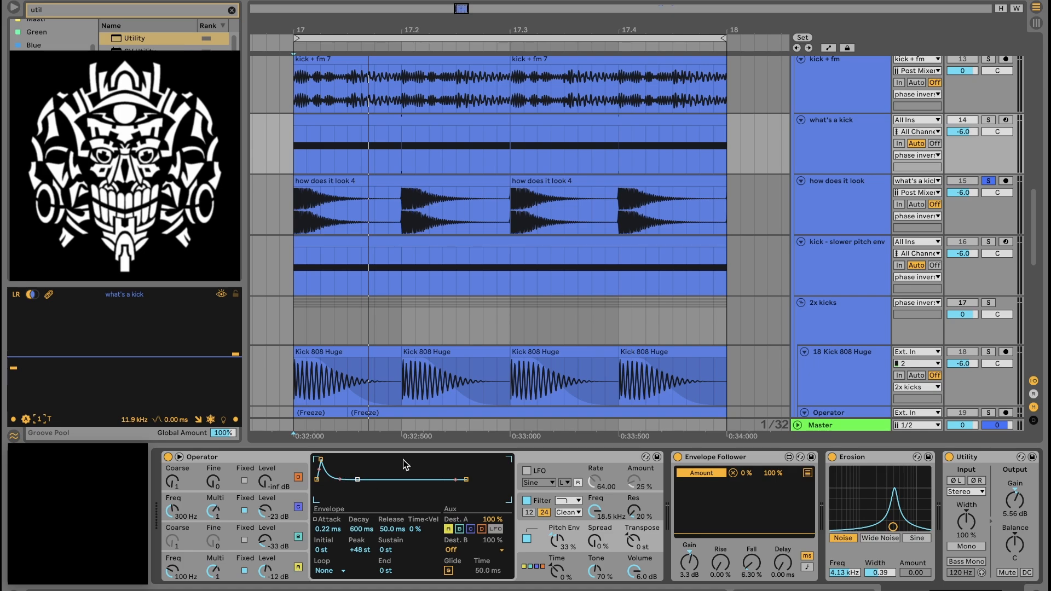
Step: Solo the kick - slower pitch env track and show its Operator settings
{"action": "left_click", "coordinate": [873, 253]}
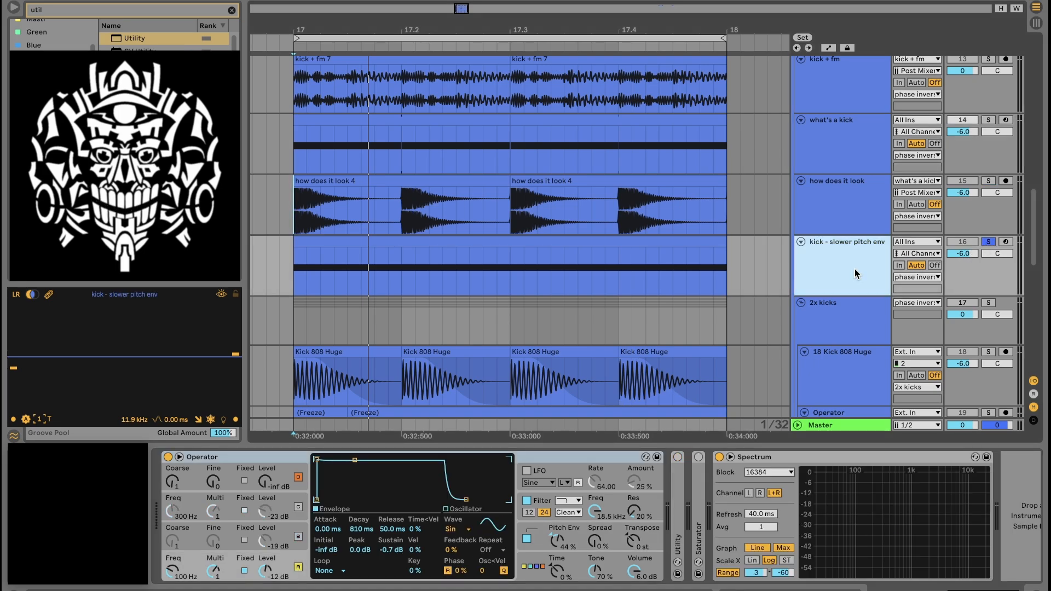
Step: Play the kick - slower pitch env track and enlarge its Spectrum display to examine the frequency sweep
{"action": "key", "text": "space"}
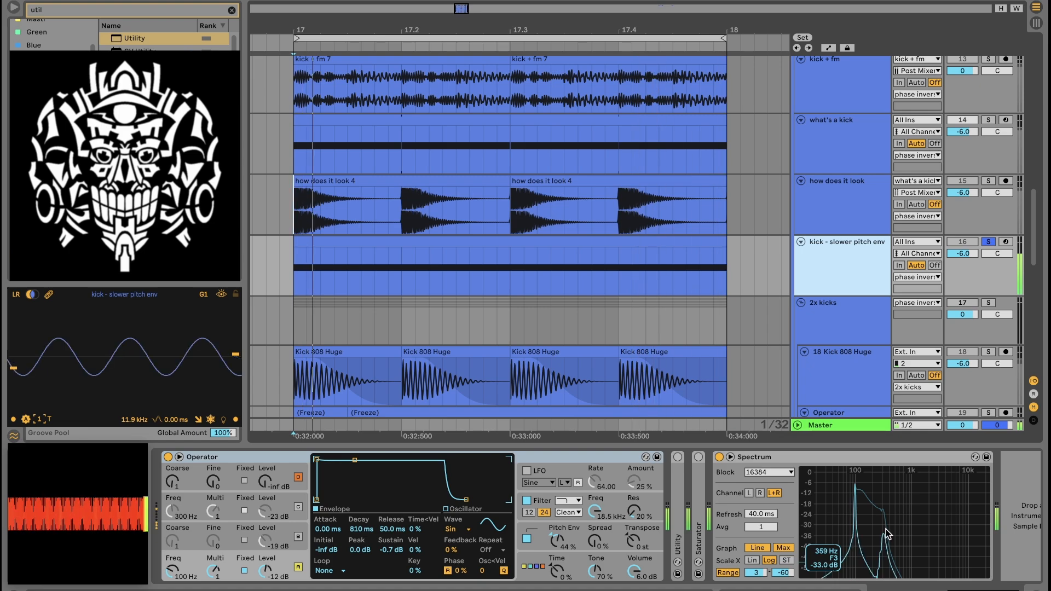
{"action": "double_click", "coordinate": [889, 514]}
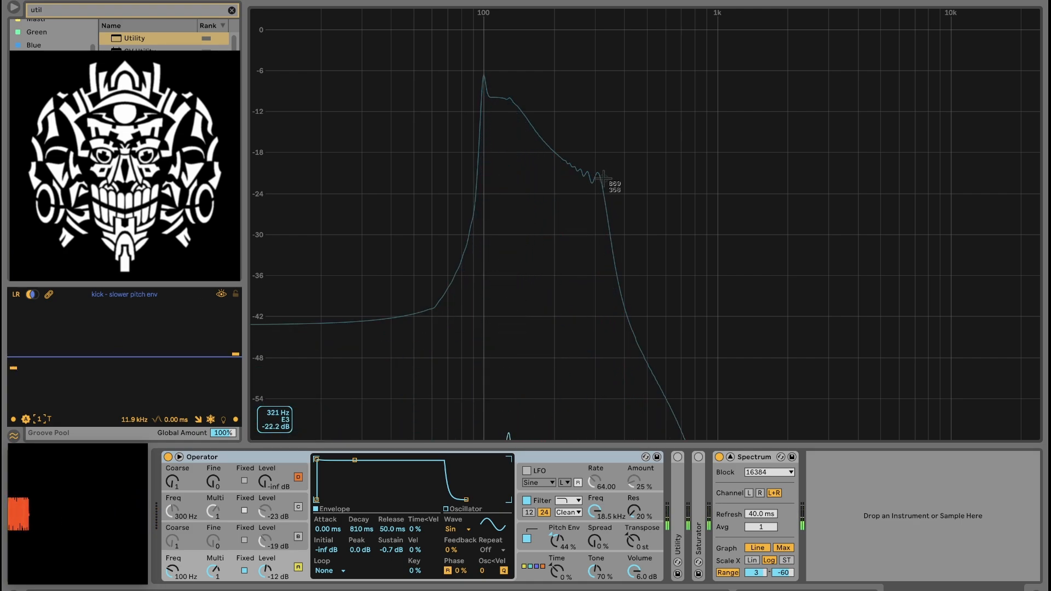
{"action": "left_click_drag", "start_coordinate": [601, 175], "coordinate": [460, 127]}
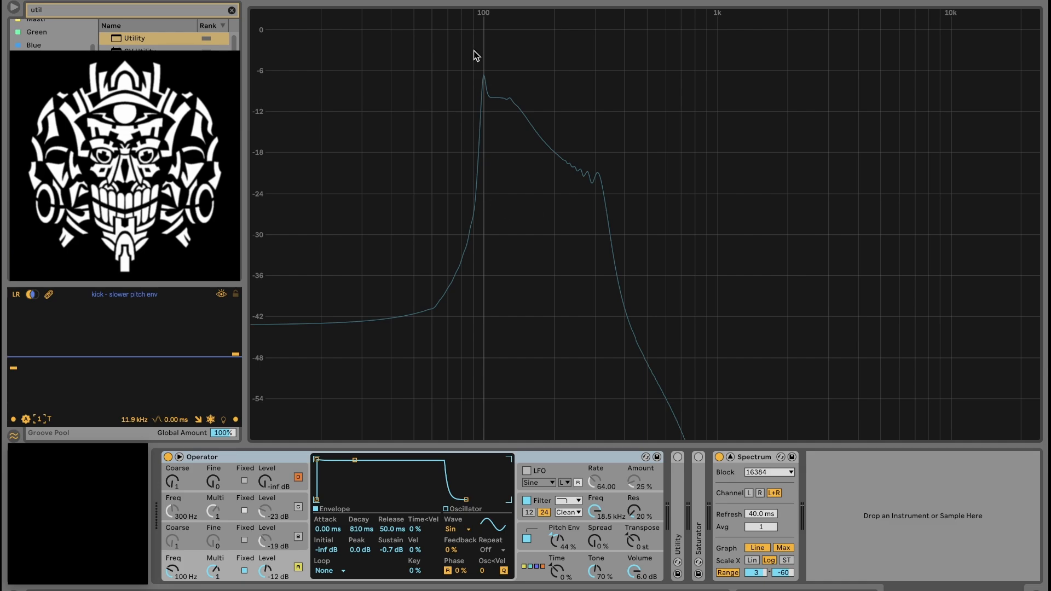
Step: Try oscillator A at a fixed 56.3 Hz and vary the Operator's pitch envelope amount to compare the resulting spectra
{"action": "left_click", "coordinate": [174, 574]}
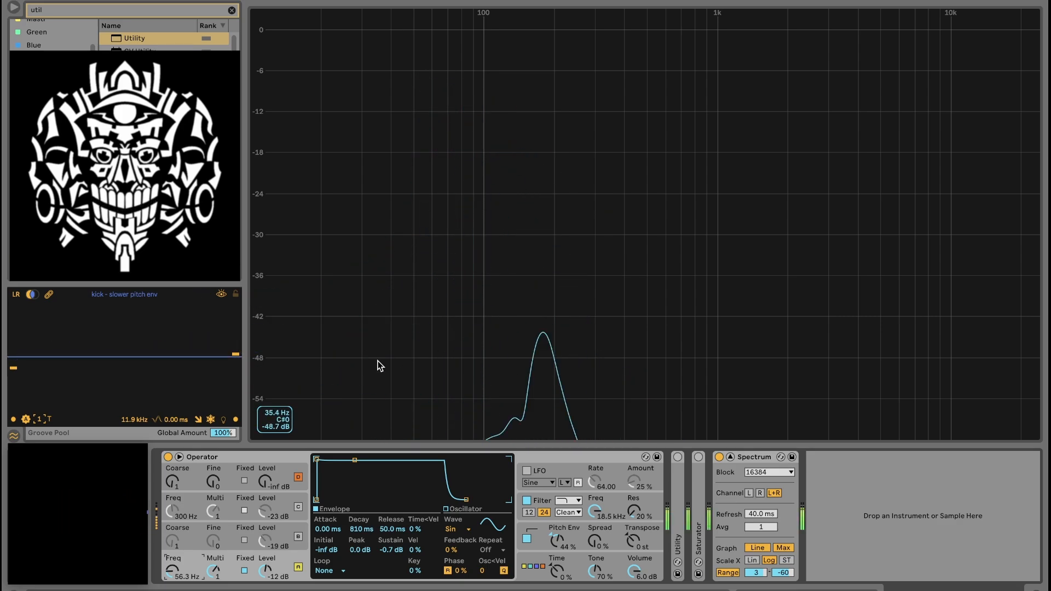
{"action": "left_click", "coordinate": [541, 529]}
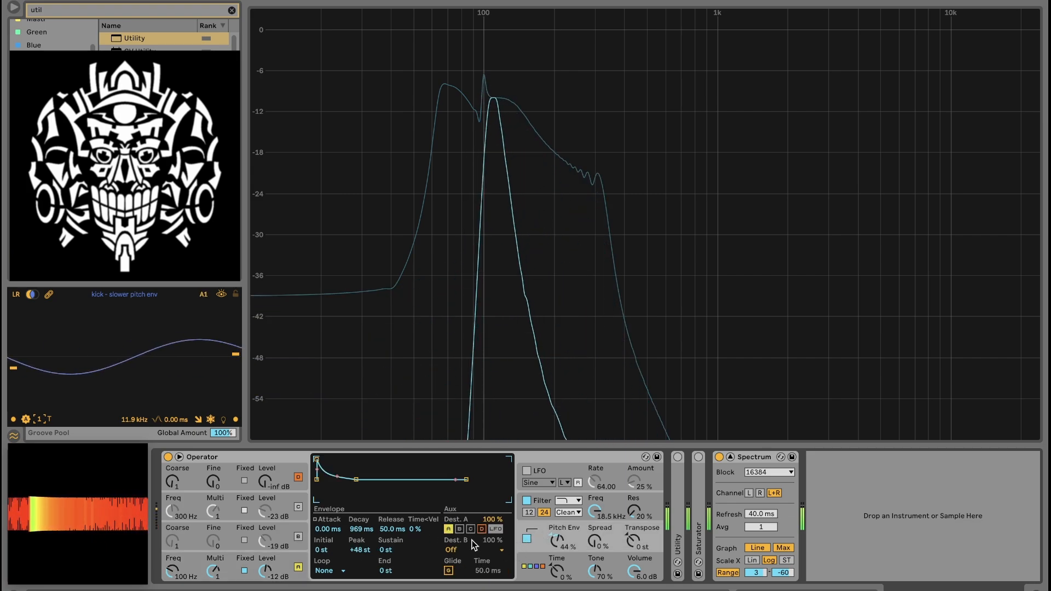
{"action": "left_click", "coordinate": [558, 546]}
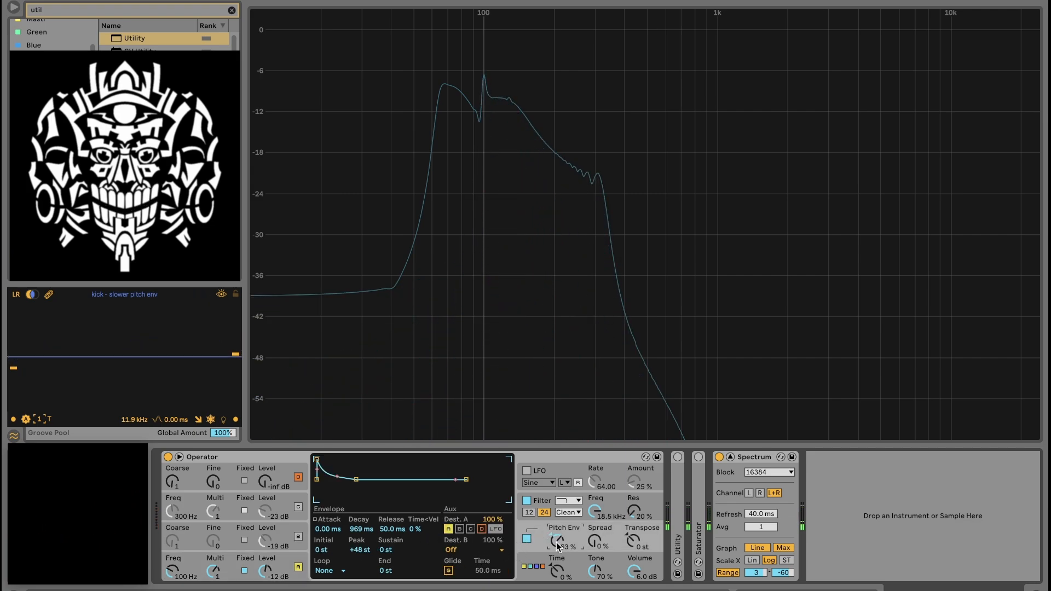
{"action": "left_click_drag", "start_coordinate": [555, 544], "coordinate": [555, 573]}
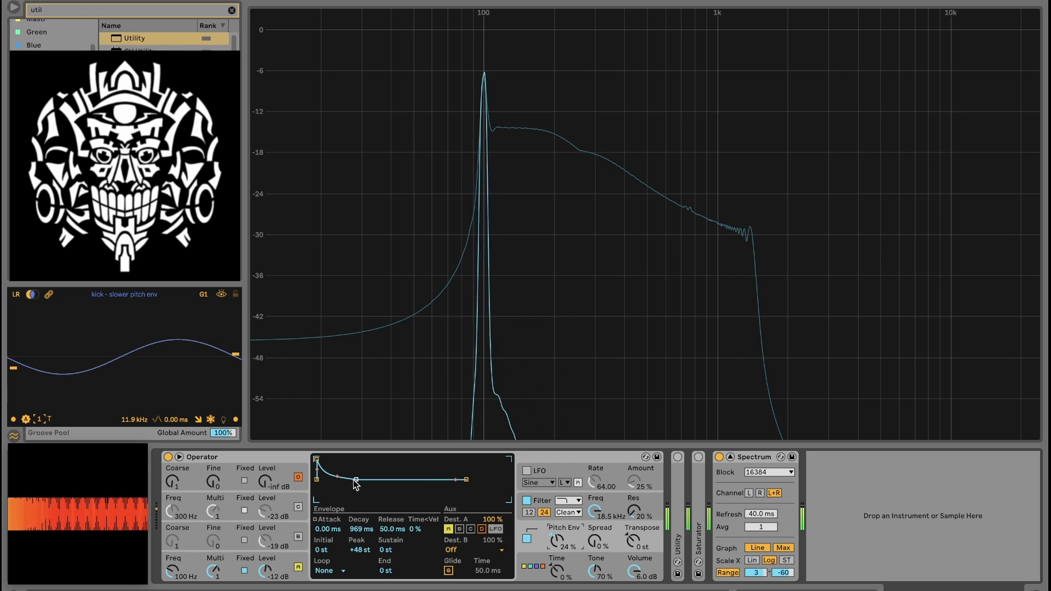
{"action": "mouse_move", "coordinate": [356, 479]}
{"action": "left_mouse_down"}
{"action": "mouse_move", "coordinate": [381, 485]}
{"action": "mouse_move", "coordinate": [357, 485]}
{"action": "left_mouse_up"}
{"action": "left_click", "coordinate": [647, 237]}
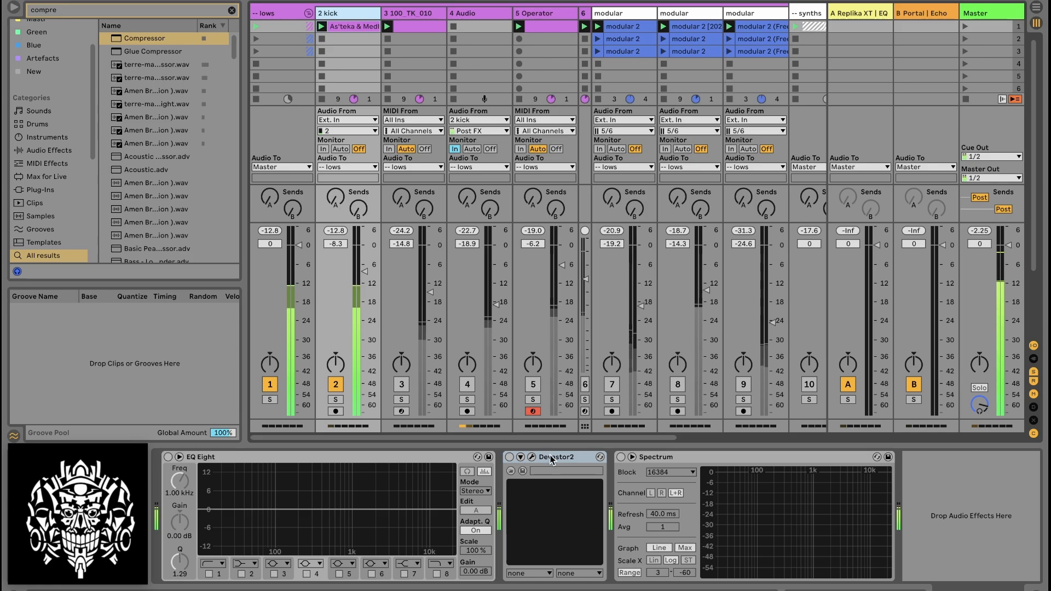
Step: Enable Devastor2 on the 2 kick track and review the devices on the 3 100_TK_010 and 5 Operator tracks
{"action": "left_click", "coordinate": [509, 457]}
{"action": "left_click", "coordinate": [422, 11]}
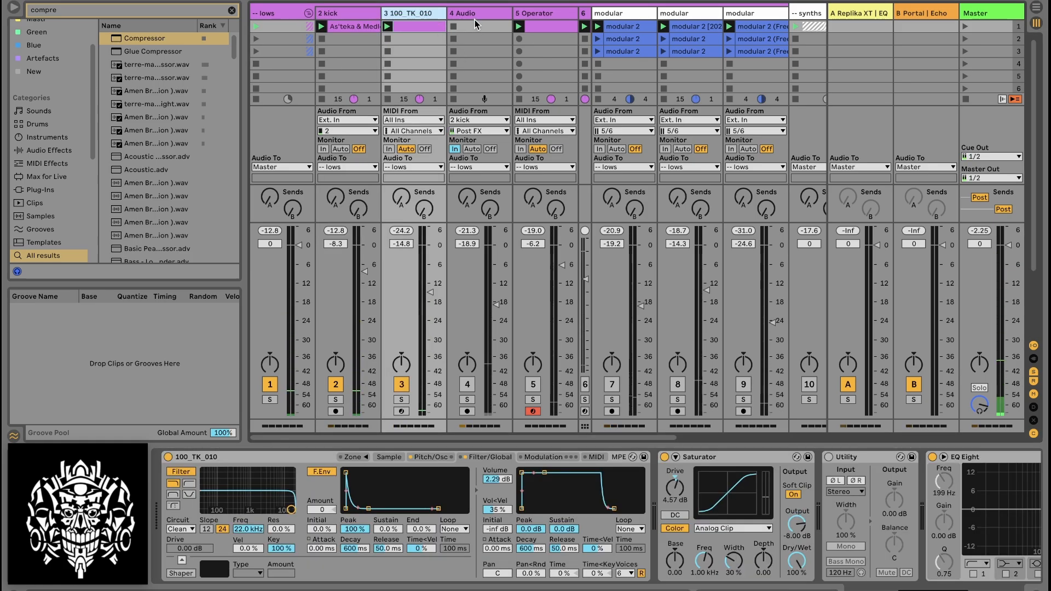
{"action": "left_click", "coordinate": [540, 14]}
{"action": "left_click", "coordinate": [357, 13]}
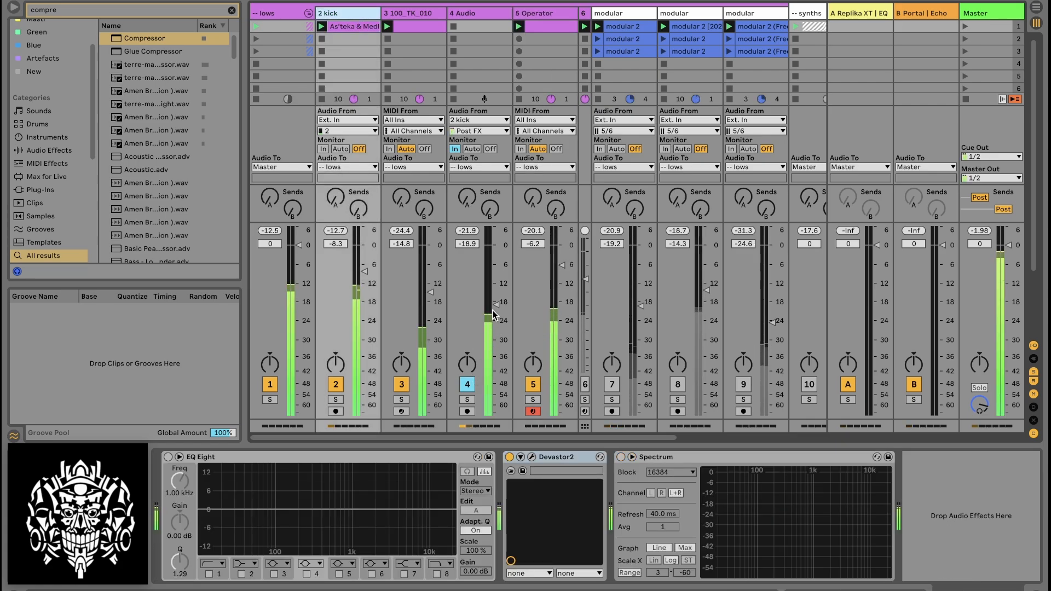
Step: Solo the 2 kick track and bypass its Devastor2 to hear the dry kick
{"action": "left_click", "coordinate": [337, 400]}
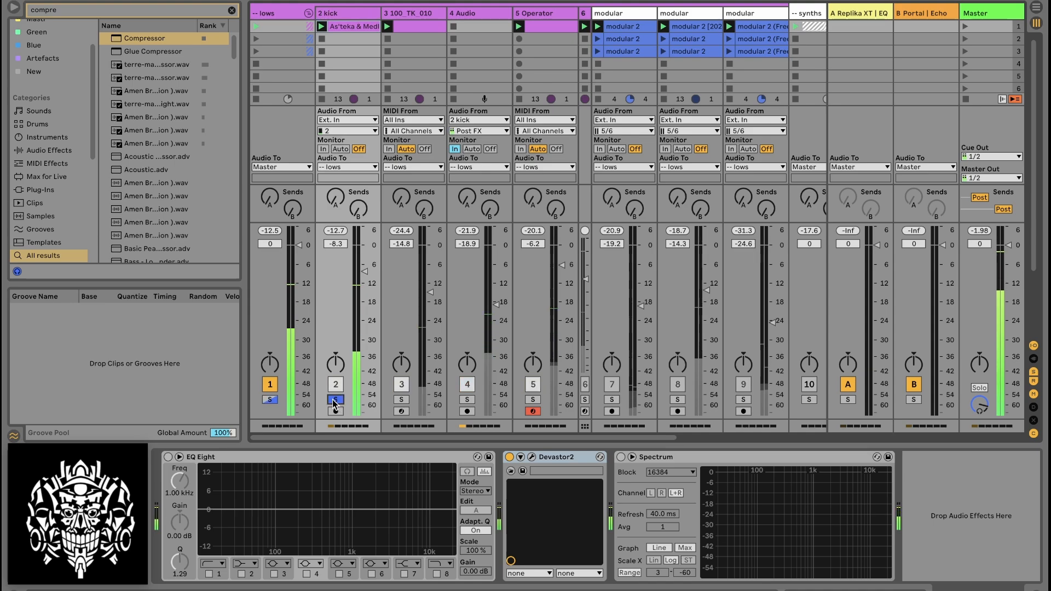
{"action": "left_click", "coordinate": [358, 12]}
{"action": "left_click", "coordinate": [568, 457]}
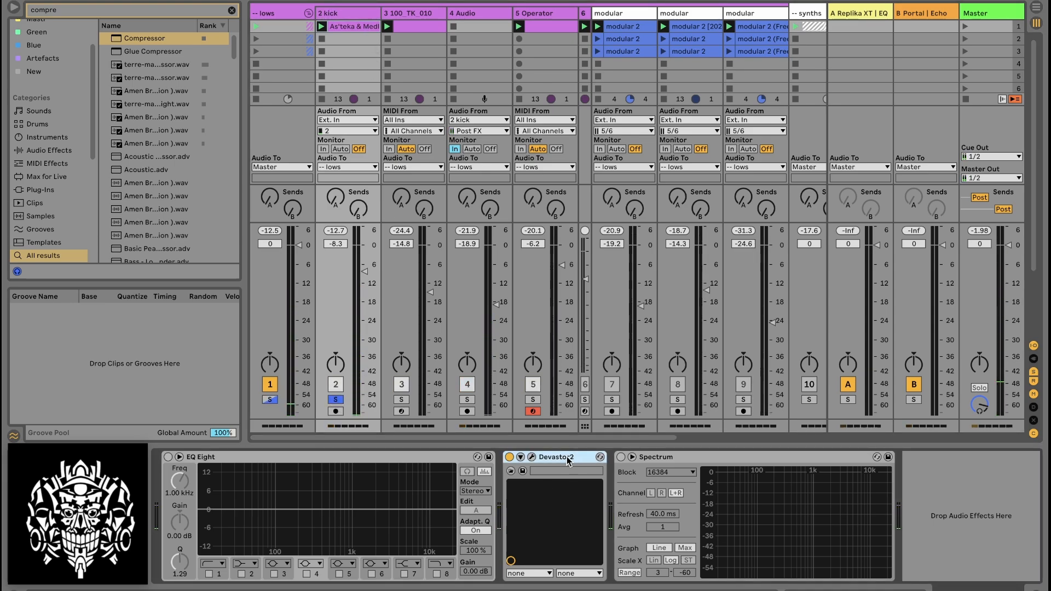
{"action": "left_click", "coordinate": [509, 457]}
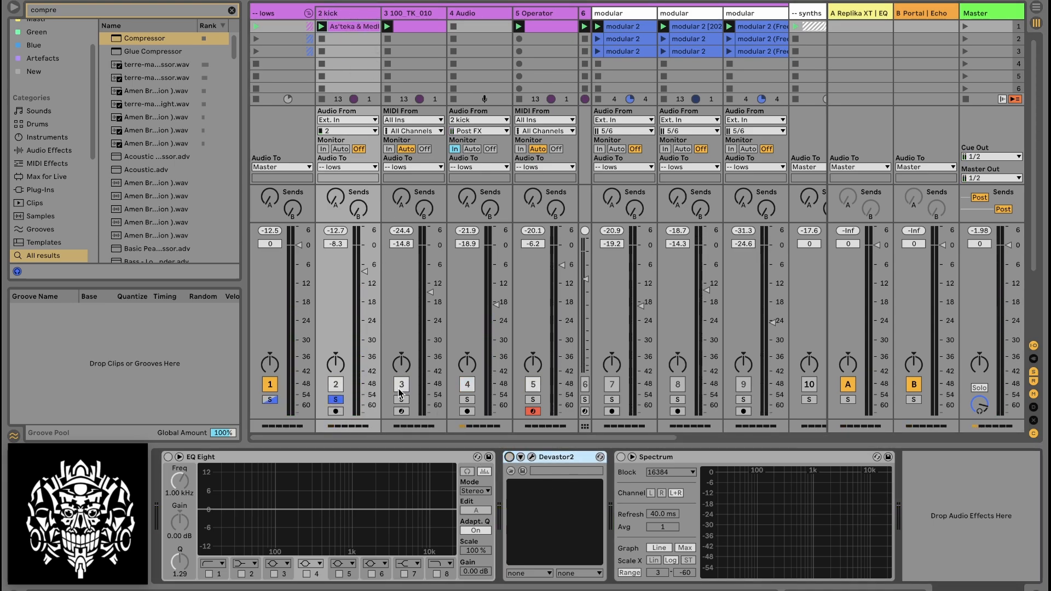
Step: Re-enable Devastor2 on the 2 kick track, show its distortion settings in the plug-in window and close it
{"action": "left_click", "coordinate": [332, 15]}
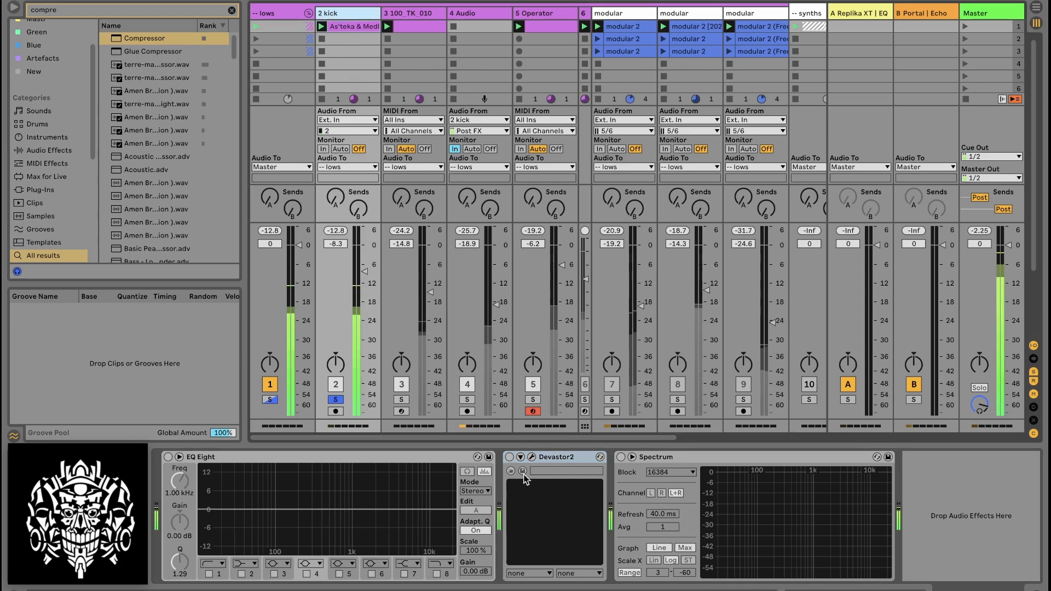
{"action": "left_click", "coordinate": [509, 456]}
{"action": "left_click", "coordinate": [532, 457]}
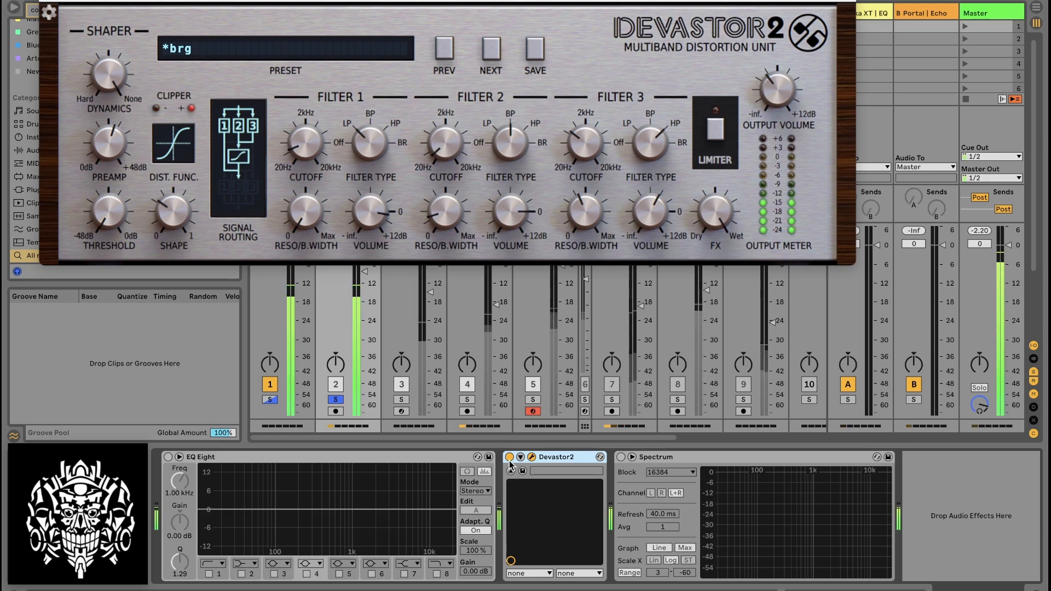
{"action": "left_click", "coordinate": [46, 0]}
Step: Solo the 3 100_TK_010 track and show its Sampler's Pitch/Osc settings
{"action": "left_click", "coordinate": [402, 400]}
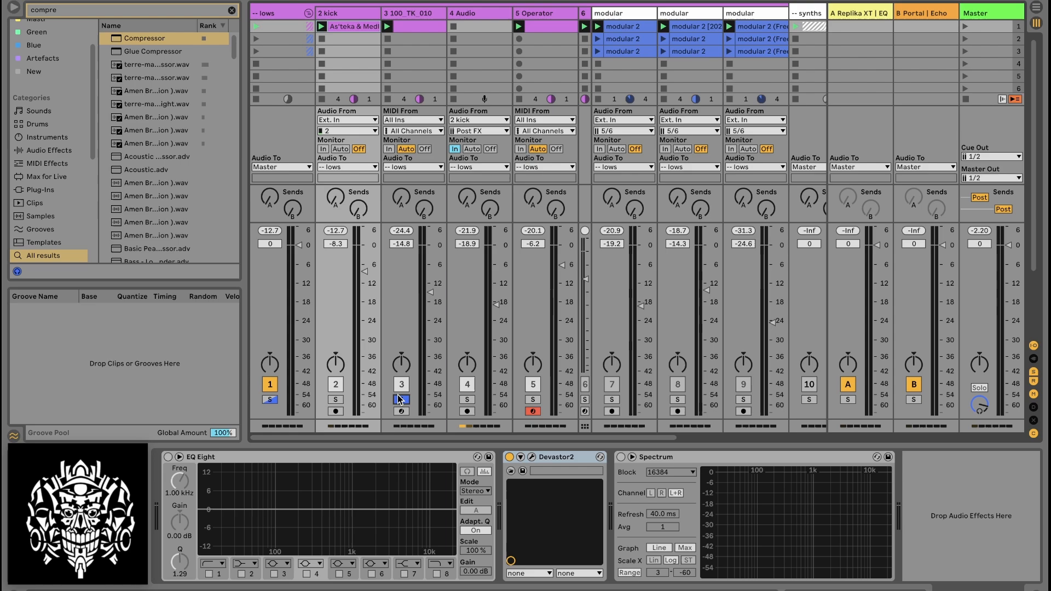
{"action": "left_click", "coordinate": [413, 15]}
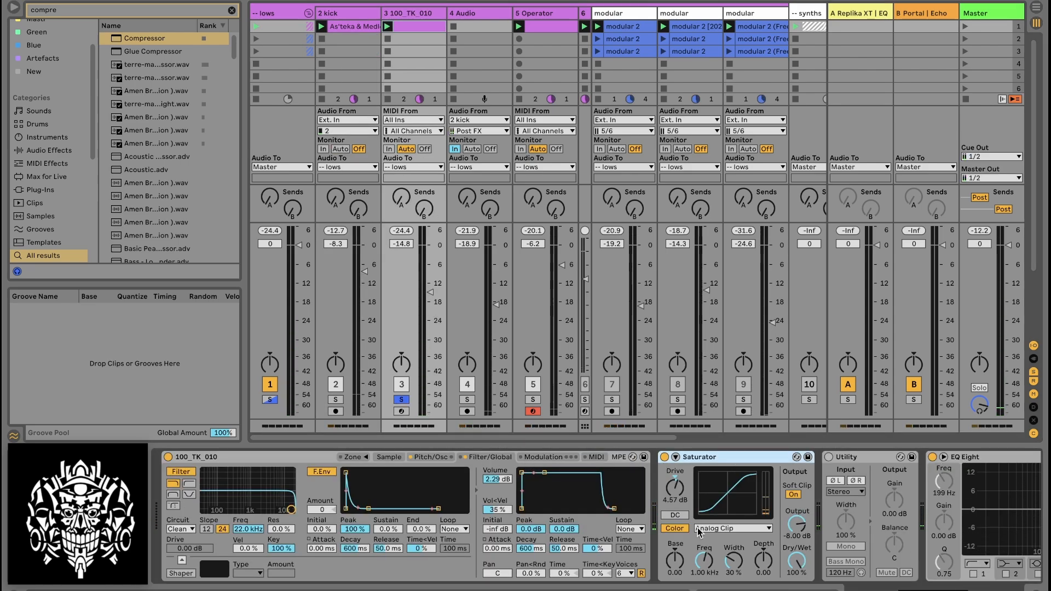
{"action": "left_click", "coordinate": [434, 457]}
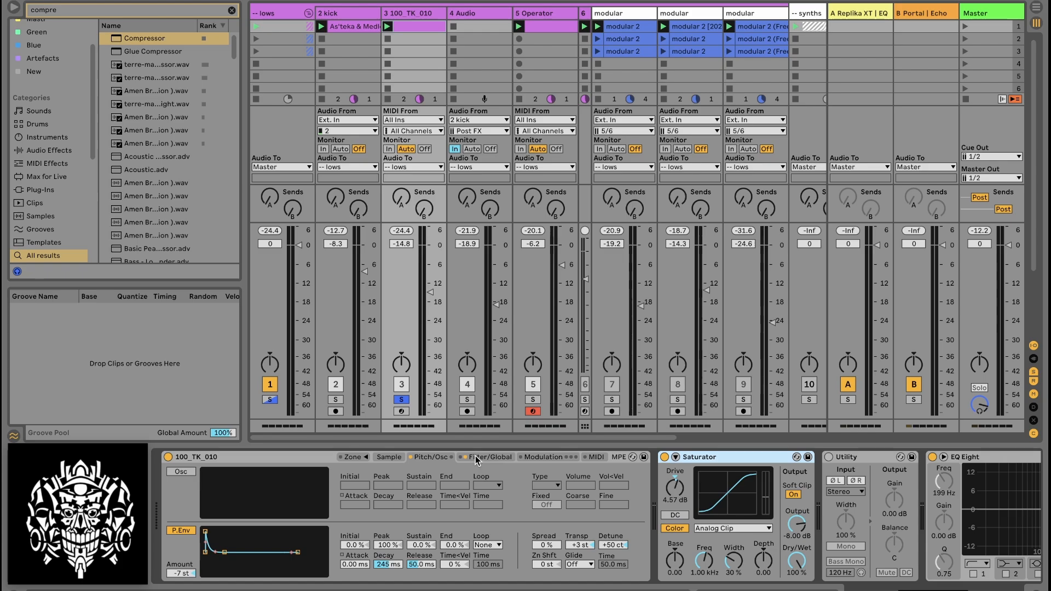
Step: Turn off the 100_TK_010 Sampler's pitch envelope and set its transposition to 0 st
{"action": "left_click", "coordinate": [181, 531]}
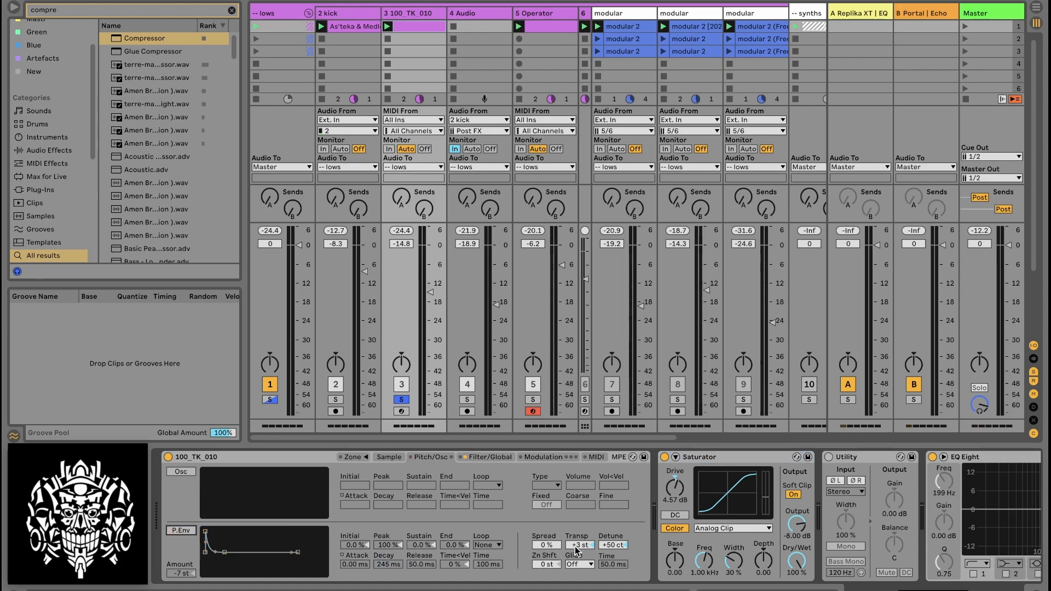
{"action": "left_click_drag", "start_coordinate": [579, 545], "coordinate": [579, 549]}
Step: Try the 100_TK_010 Sampler at a volume of -3.38 dB with the Saturator bypassed, and undo both changes
{"action": "left_click", "coordinate": [490, 457]}
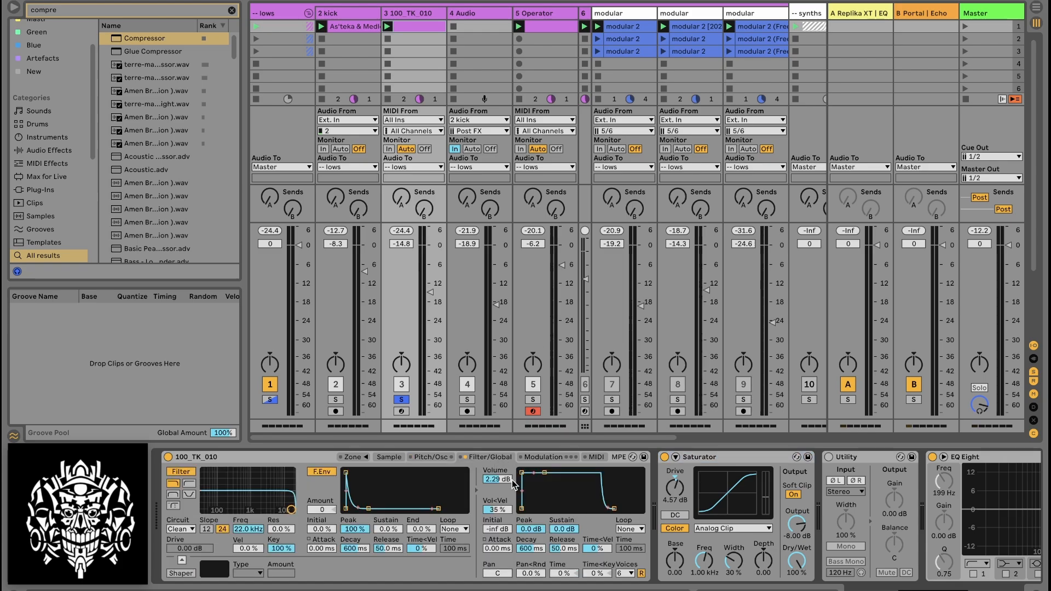
{"action": "mouse_move", "coordinate": [510, 482]}
{"action": "left_mouse_down"}
{"action": "mouse_move", "coordinate": [510, 515]}
{"action": "mouse_move", "coordinate": [510, 497]}
{"action": "left_mouse_up"}
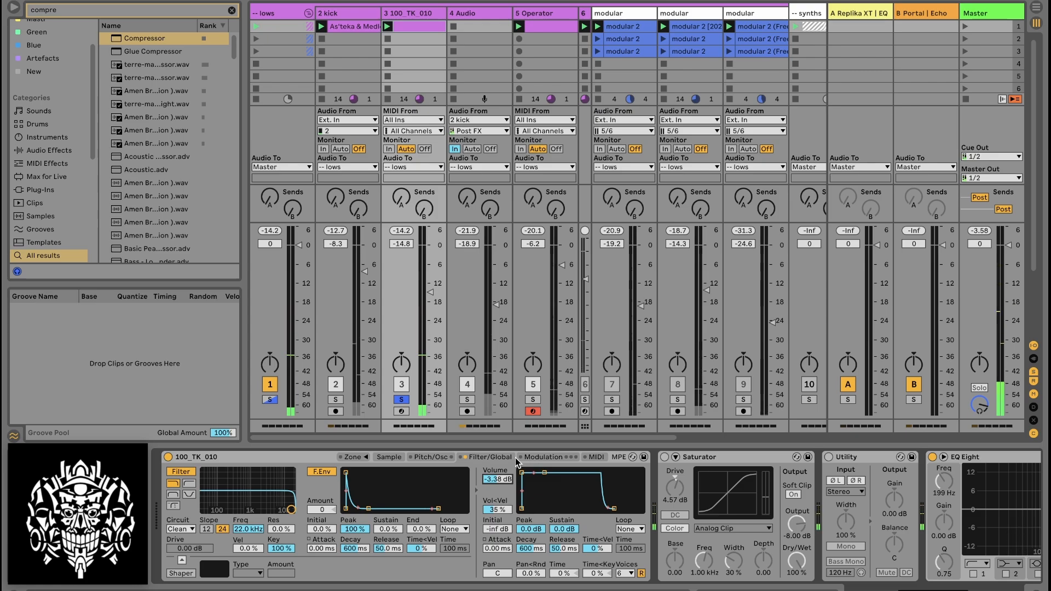
{"action": "key", "text": "super+z"}
{"action": "key", "text": "super+z"}
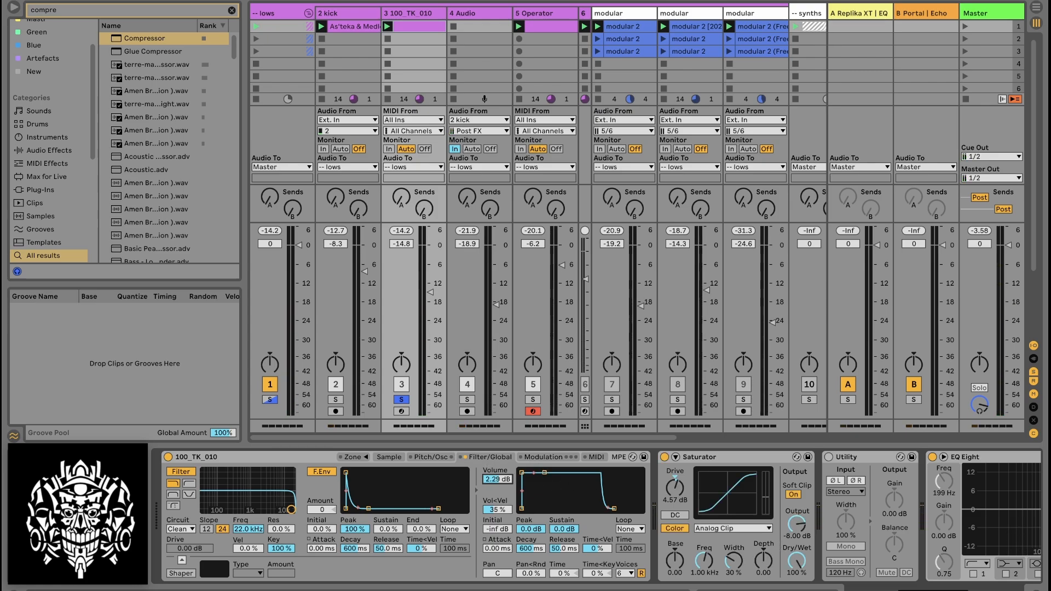
Step: Show the 3 100_TK_010 track's Compressor sidechained from 2 kick and play the track to watch its gain reduction
{"action": "scroll", "coordinate": [831, 539], "scroll_direction": "right", "scroll_amount": 10}
{"action": "left_click", "coordinate": [684, 458]}
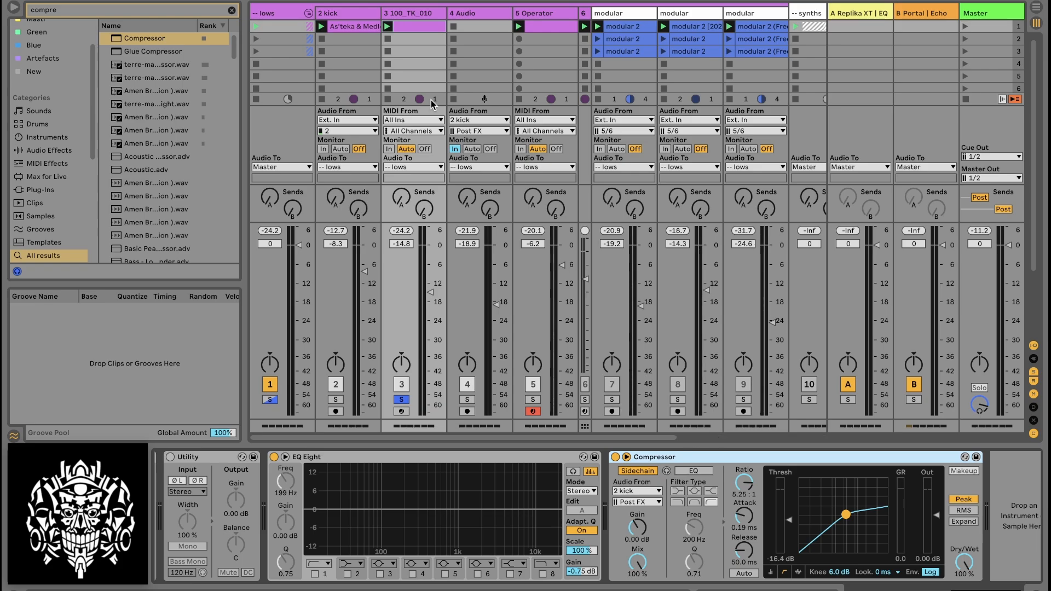
{"action": "key", "text": "space"}
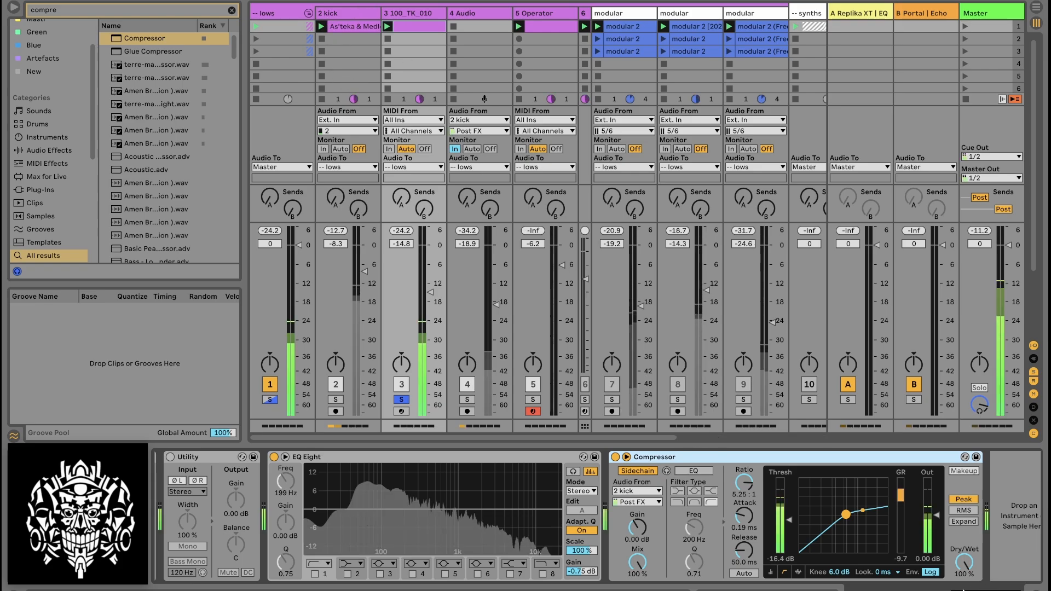
Step: Restore the 100_TK_010 Sampler's pitch envelope and its +3 st transposition
{"action": "scroll", "coordinate": [586, 504], "scroll_direction": "left", "scroll_amount": 10}
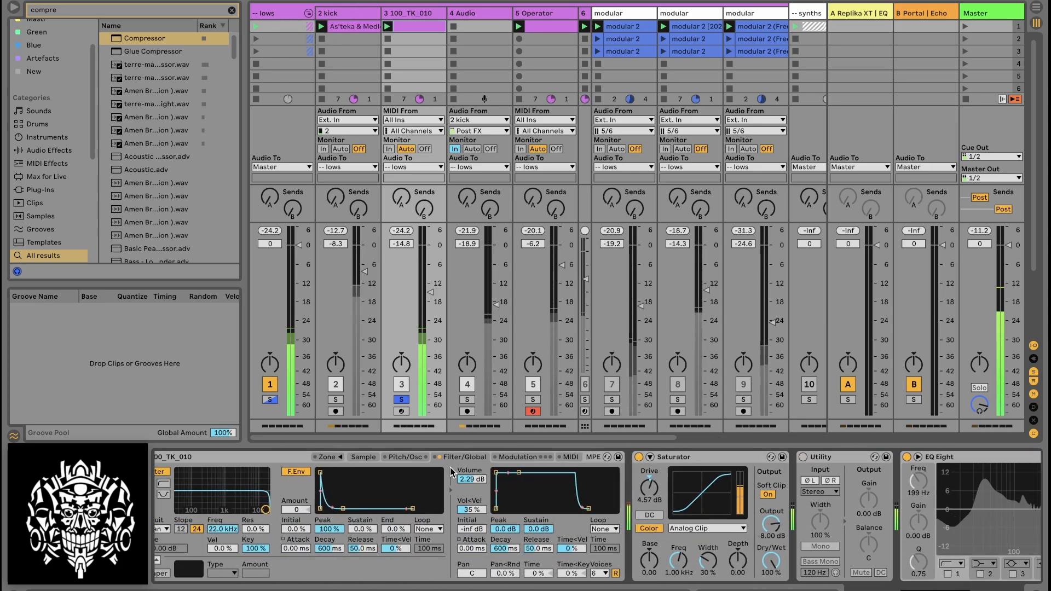
{"action": "left_click", "coordinate": [406, 457]}
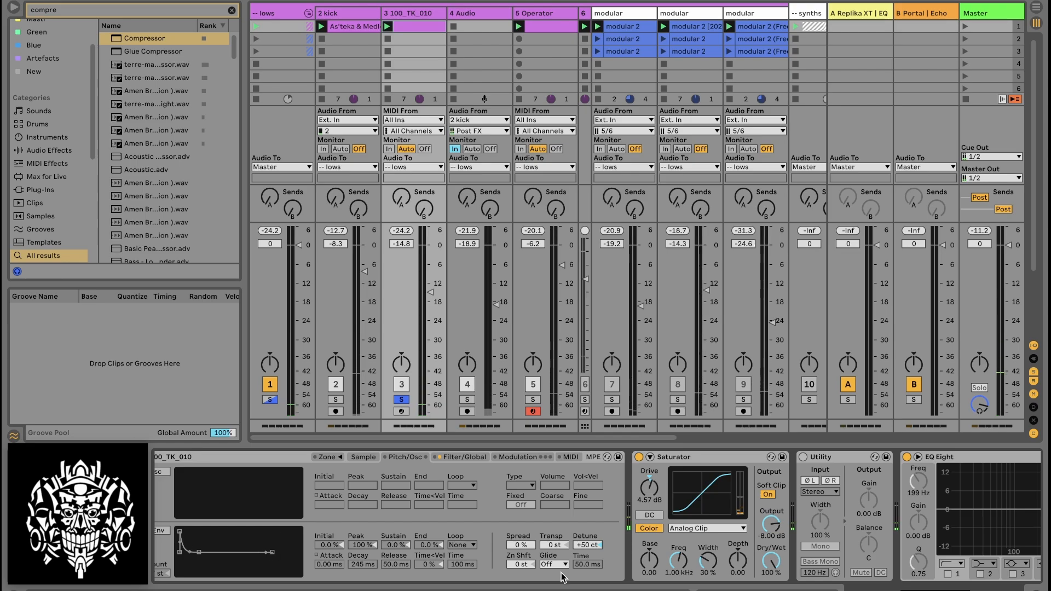
{"action": "scroll", "coordinate": [266, 517], "scroll_direction": "left", "scroll_amount": 2}
{"action": "left_click", "coordinate": [288, 533]}
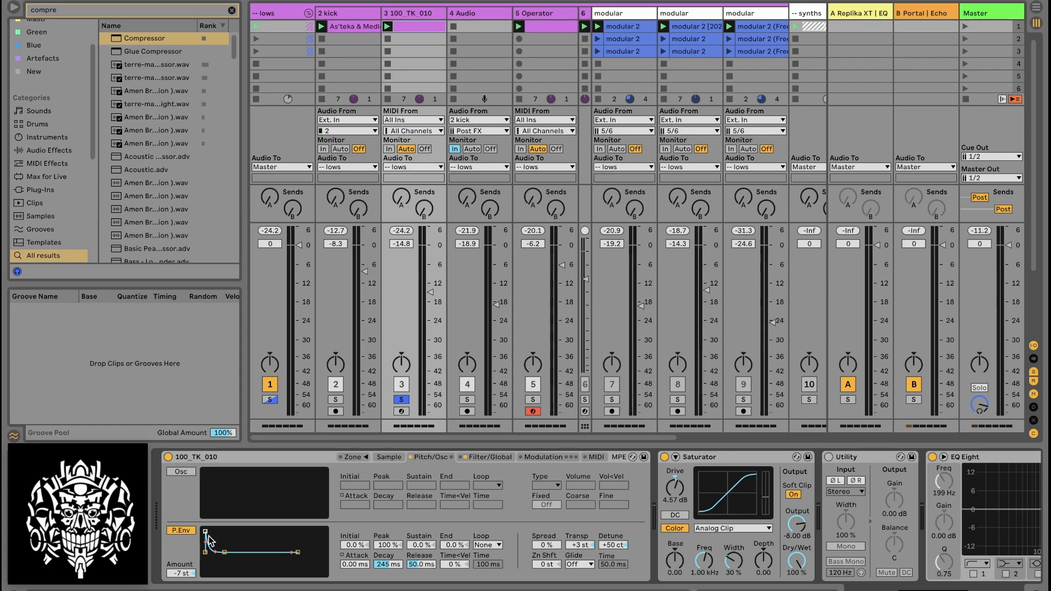
Step: Enlarge the 3 100_TK_010 track's EQ Eight display to inspect it, and return to the mixer
{"action": "left_click_drag", "start_coordinate": [937, 590], "coordinate": [994, 590]}
{"action": "double_click", "coordinate": [445, 503]}
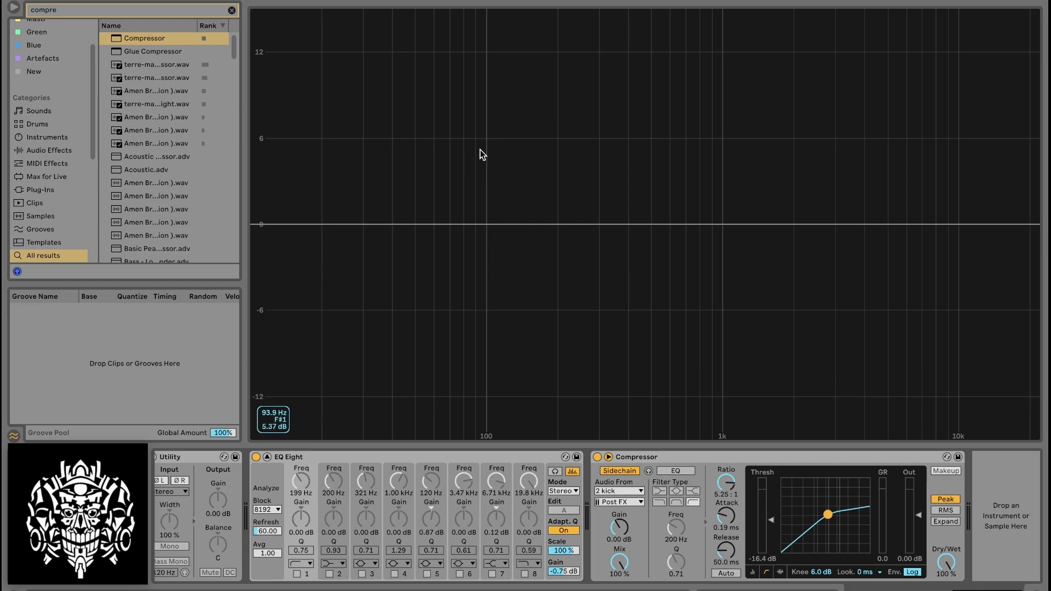
{"action": "key", "text": "Tab"}
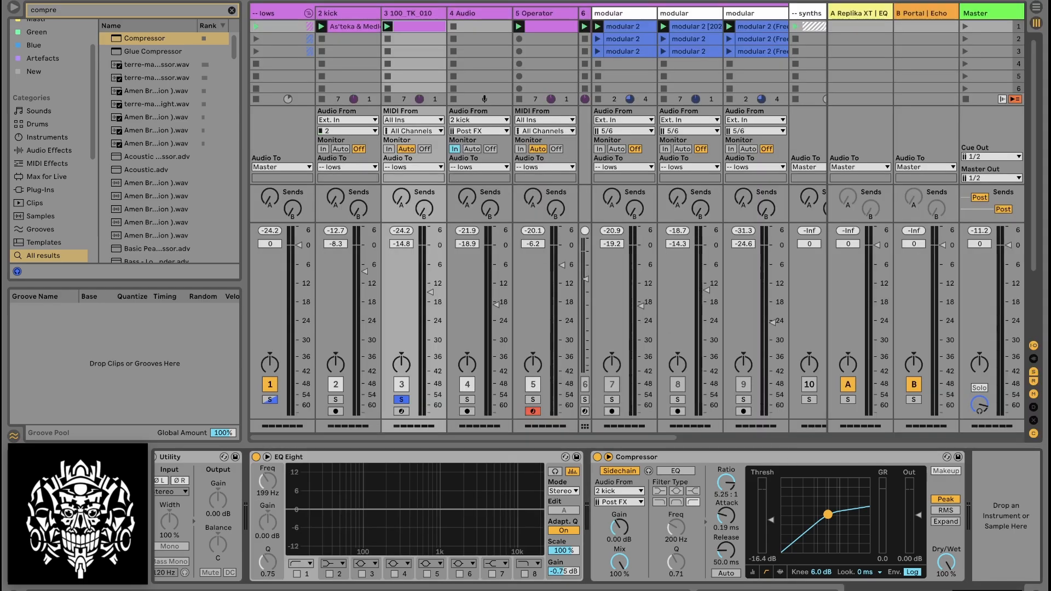
Step: Compare the device chains of the 2 kick and 3 100_TK_010 tracks
{"action": "scroll", "coordinate": [780, 549], "scroll_direction": "left", "scroll_amount": 10}
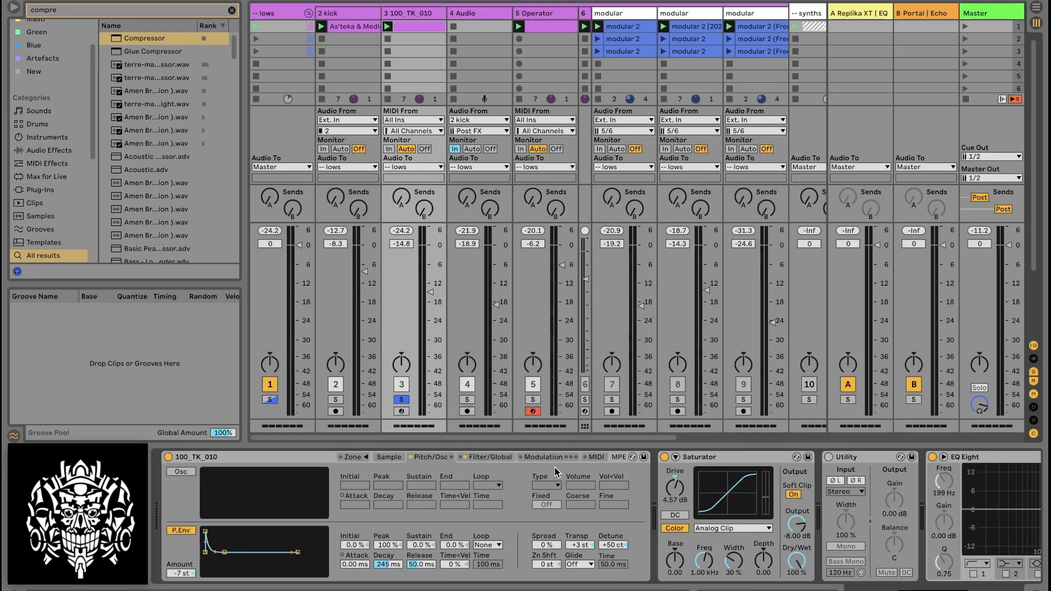
{"action": "left_click", "coordinate": [349, 12]}
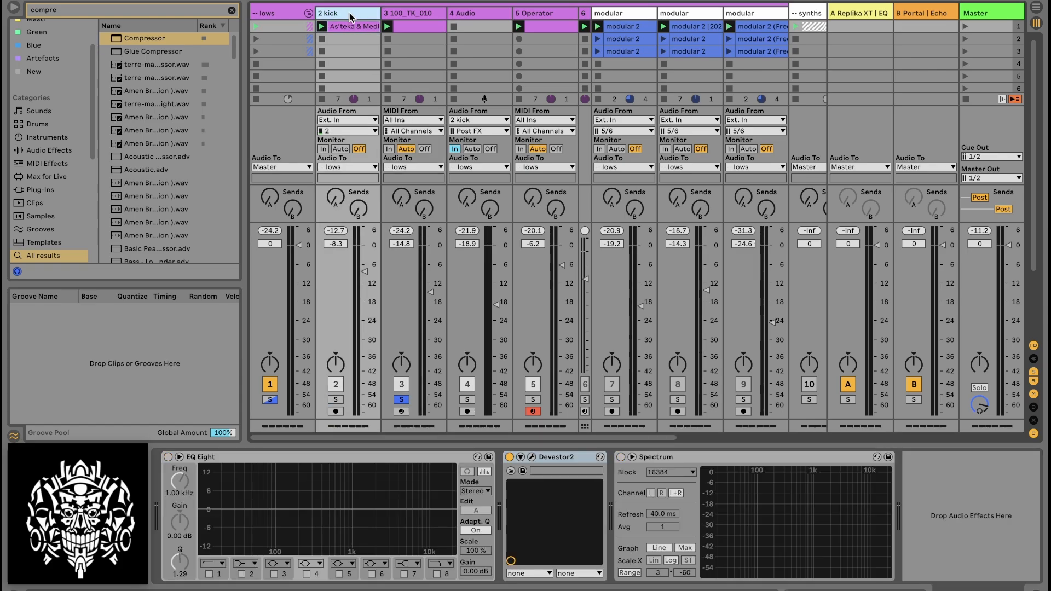
{"action": "left_click", "coordinate": [419, 12]}
{"action": "left_click", "coordinate": [349, 15]}
{"action": "left_click", "coordinate": [400, 13]}
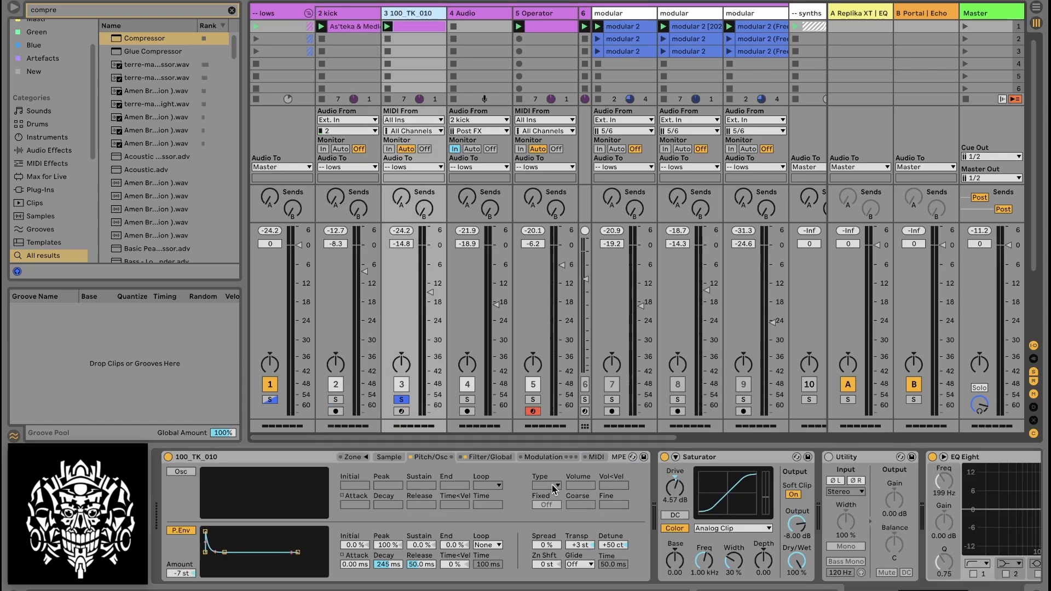
{"action": "right_click", "coordinate": [267, 463]}
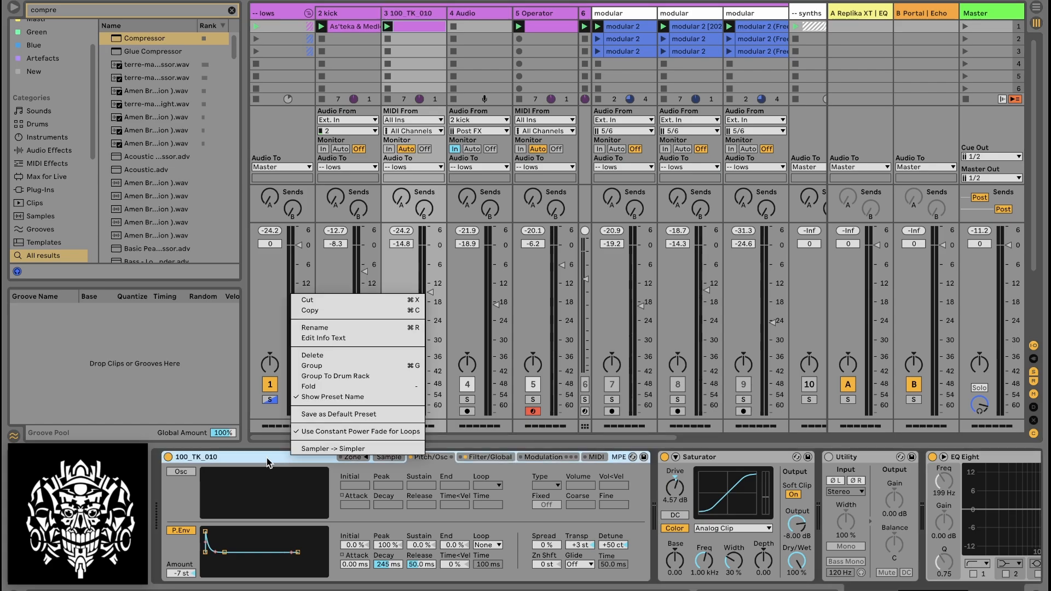
{"action": "left_click", "coordinate": [261, 462]}
{"action": "right_click", "coordinate": [261, 461]}
{"action": "left_click", "coordinate": [229, 460]}
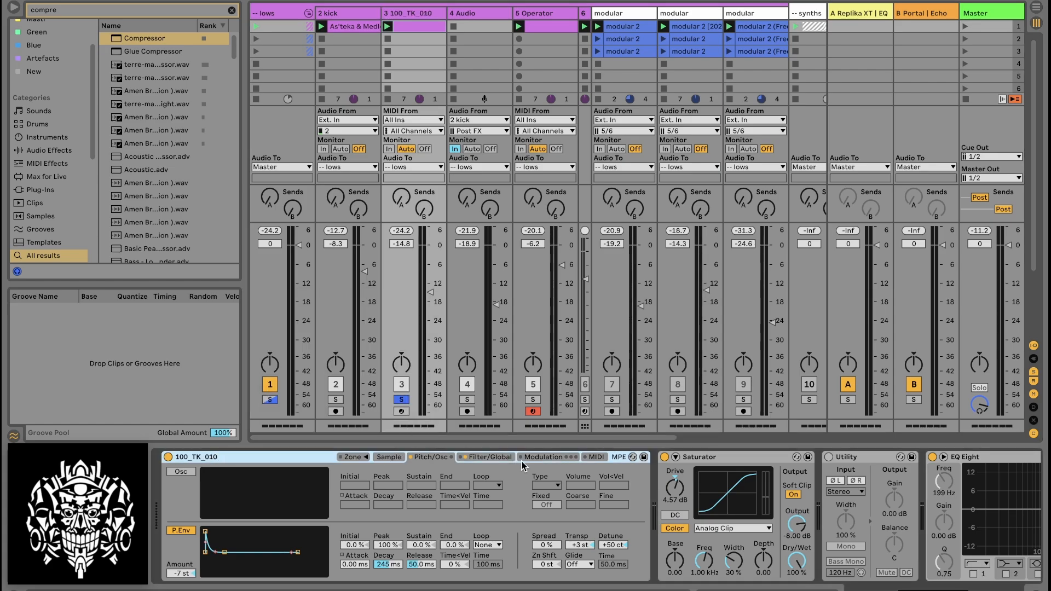
{"action": "left_click", "coordinate": [490, 457]}
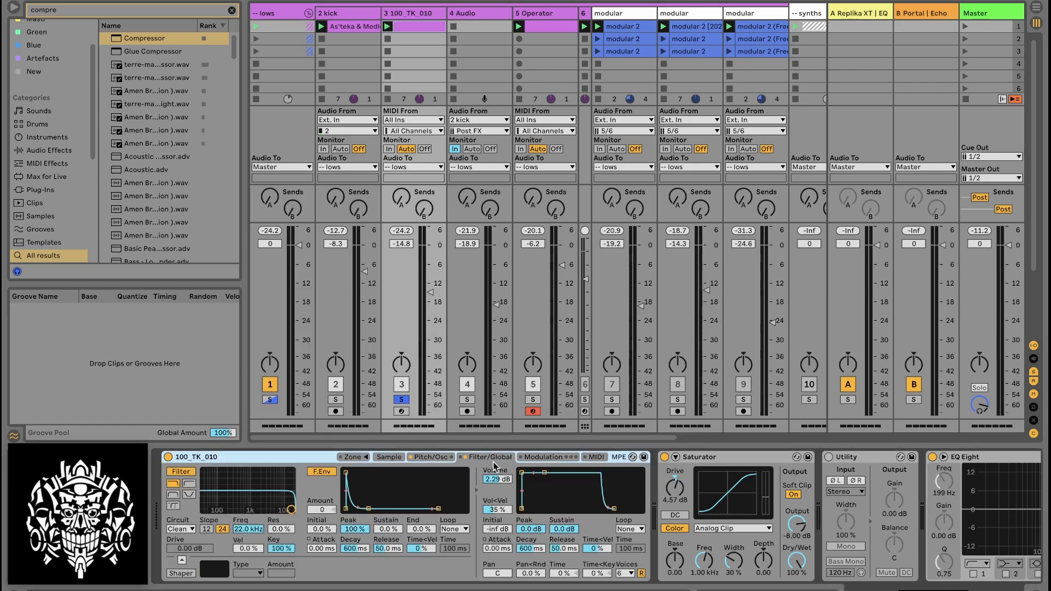
Step: Examine the 100_TK_010 Sampler's Pitch/Osc, Modulation and Filter/Global settings and the track's enlarged EQ Eight display
{"action": "left_click", "coordinate": [436, 458]}
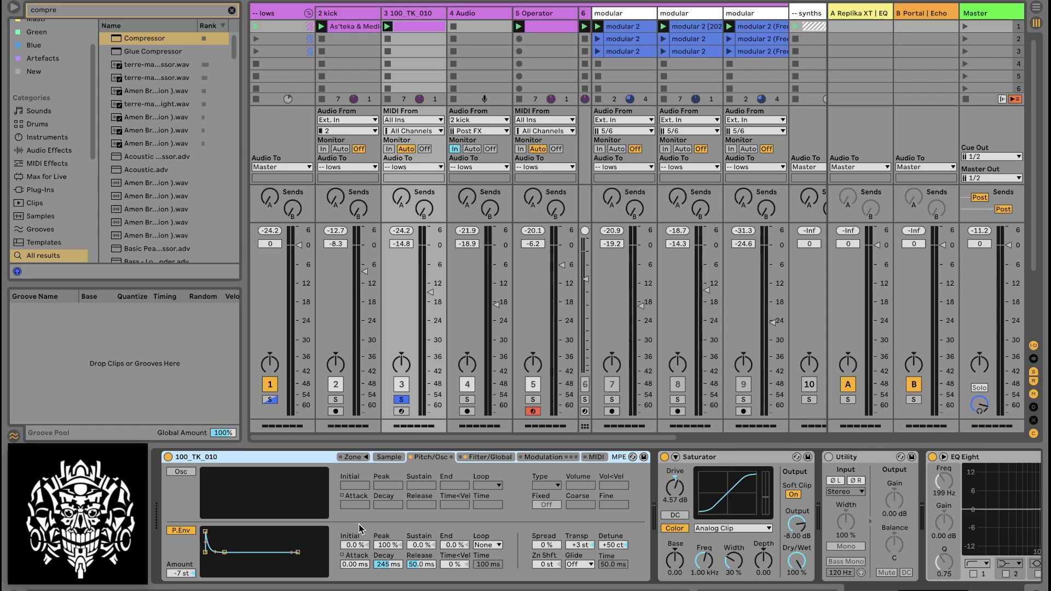
{"action": "left_click", "coordinate": [943, 457]}
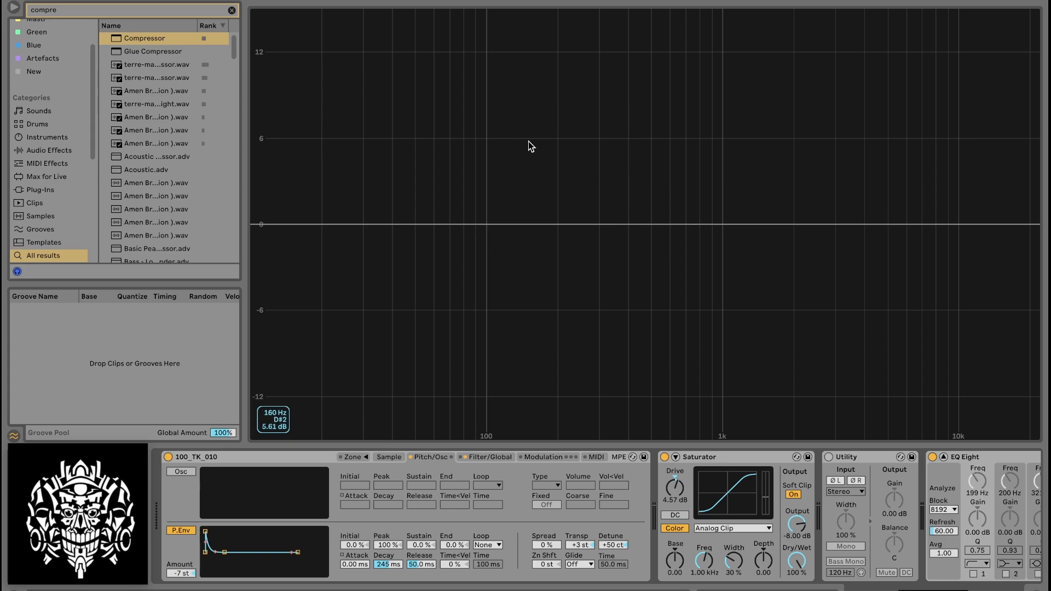
{"action": "left_click", "coordinate": [943, 457]}
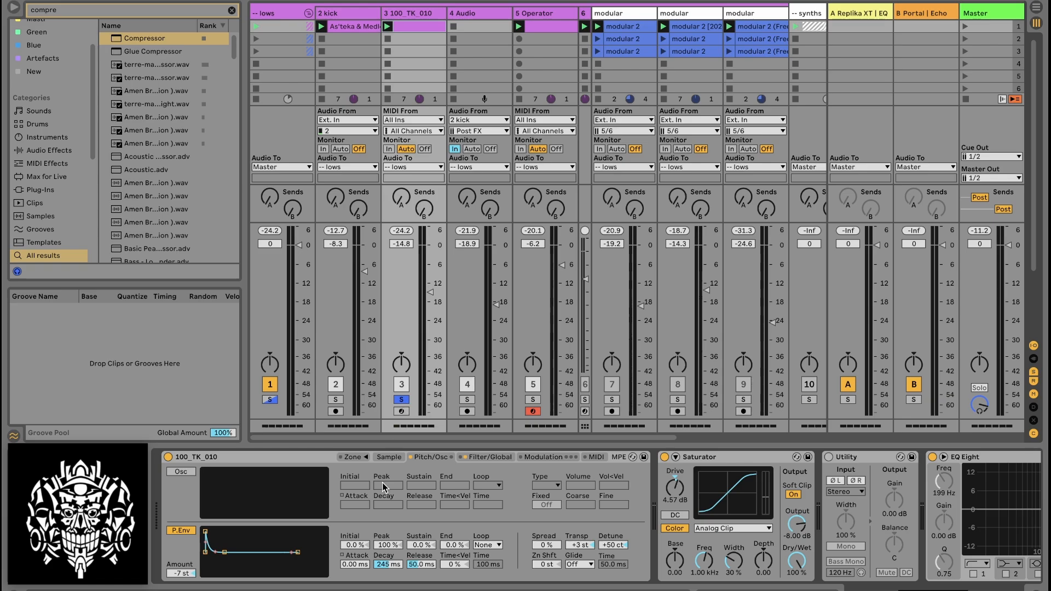
{"action": "left_click", "coordinate": [182, 574]}
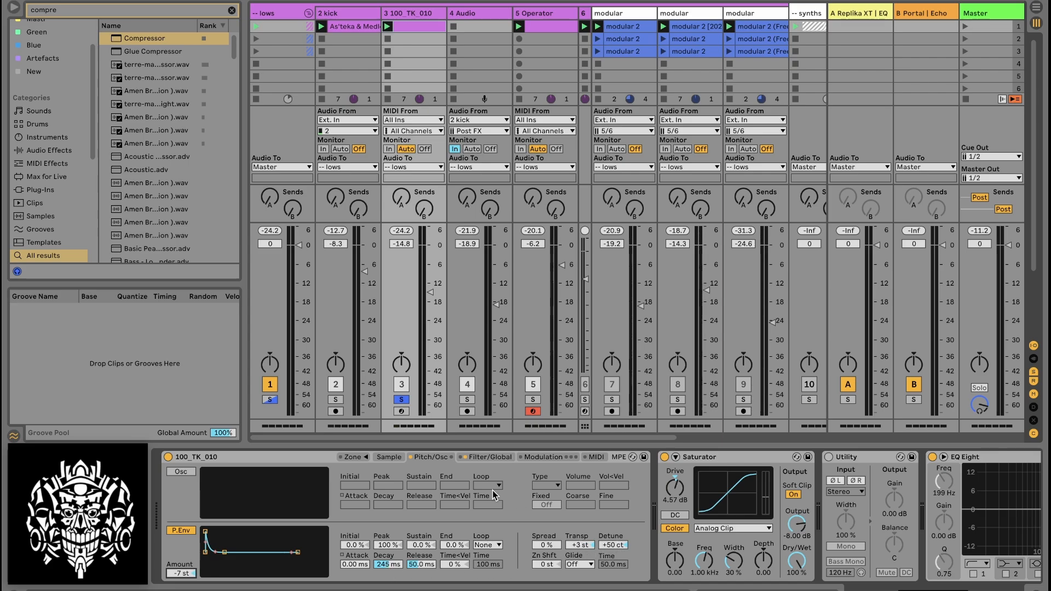
{"action": "left_click", "coordinate": [698, 481]}
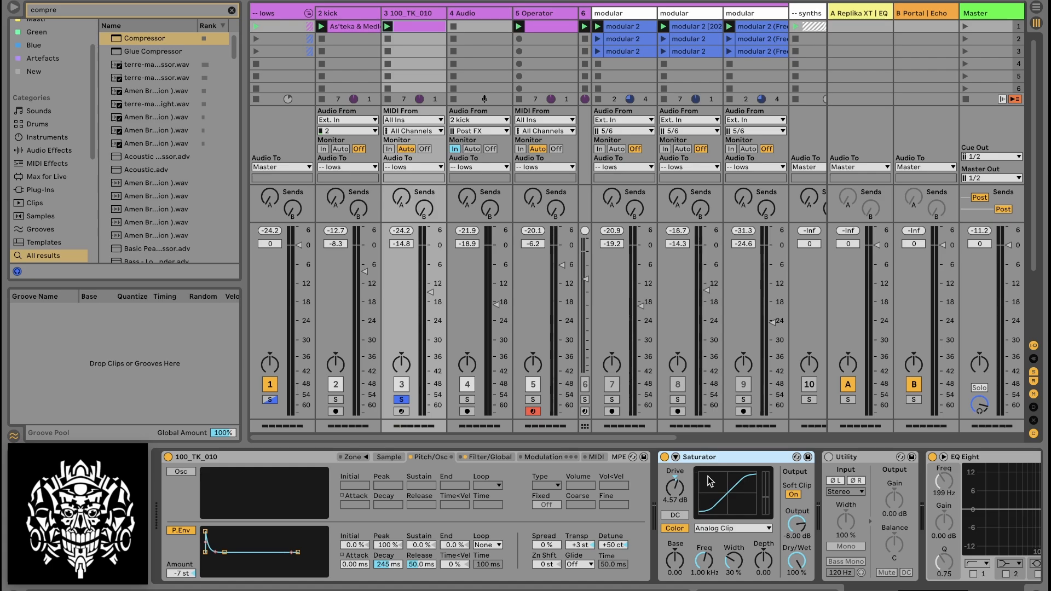
{"action": "left_click", "coordinate": [560, 459]}
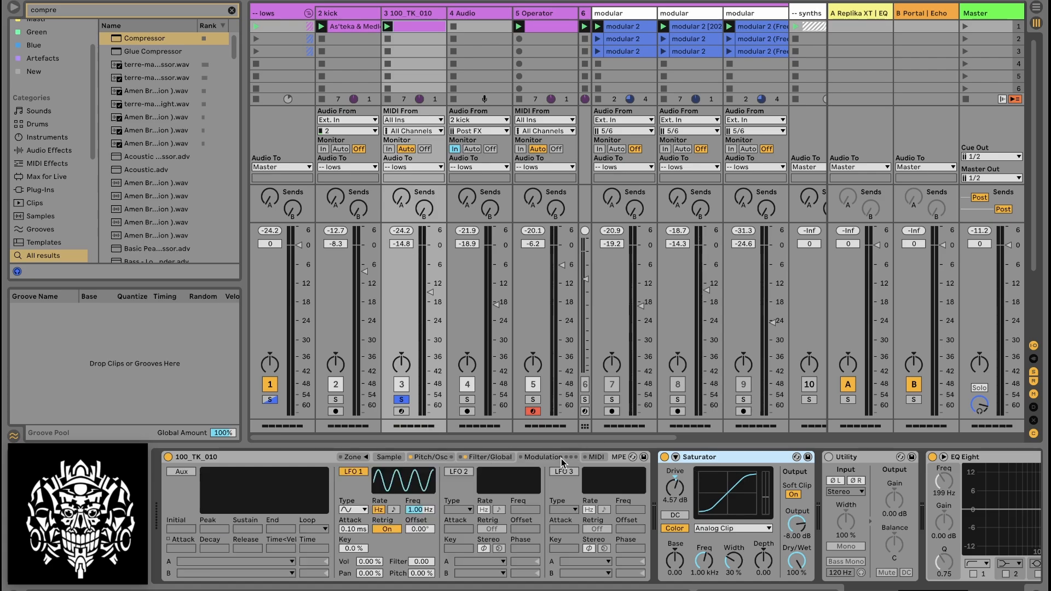
{"action": "left_click", "coordinate": [499, 459]}
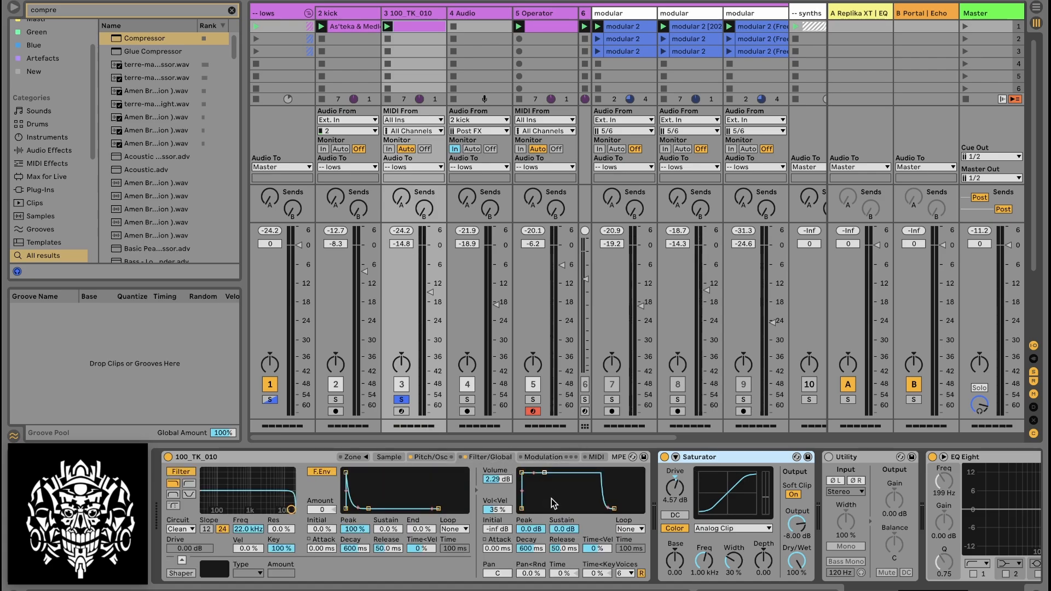
{"action": "left_click", "coordinate": [431, 458]}
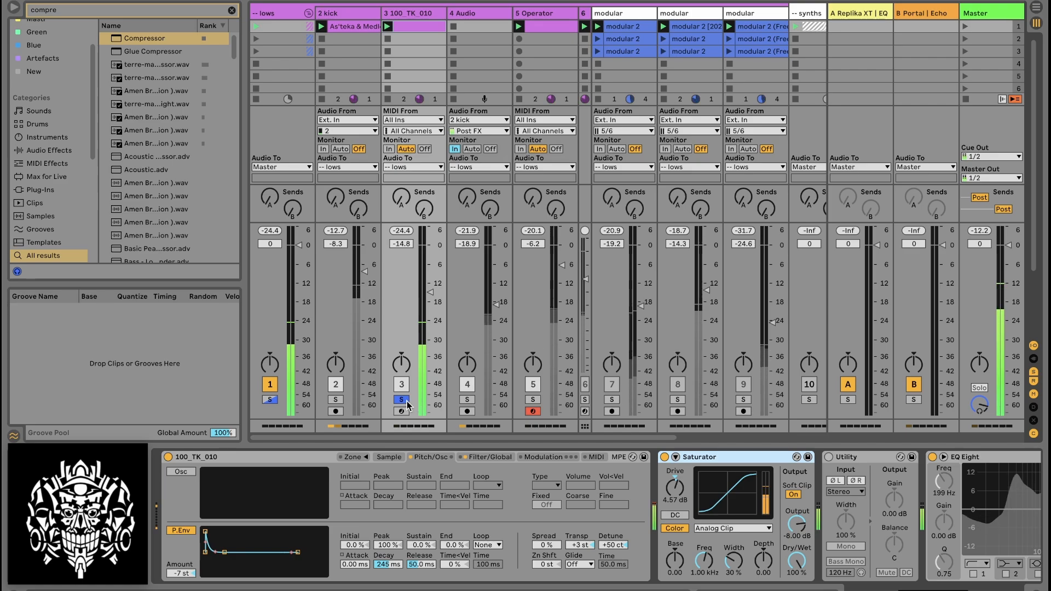
Step: Group the 100_TK_010 Sampler into an Instrument Rack and show the rack's chain list
{"action": "left_click", "coordinate": [279, 463]}
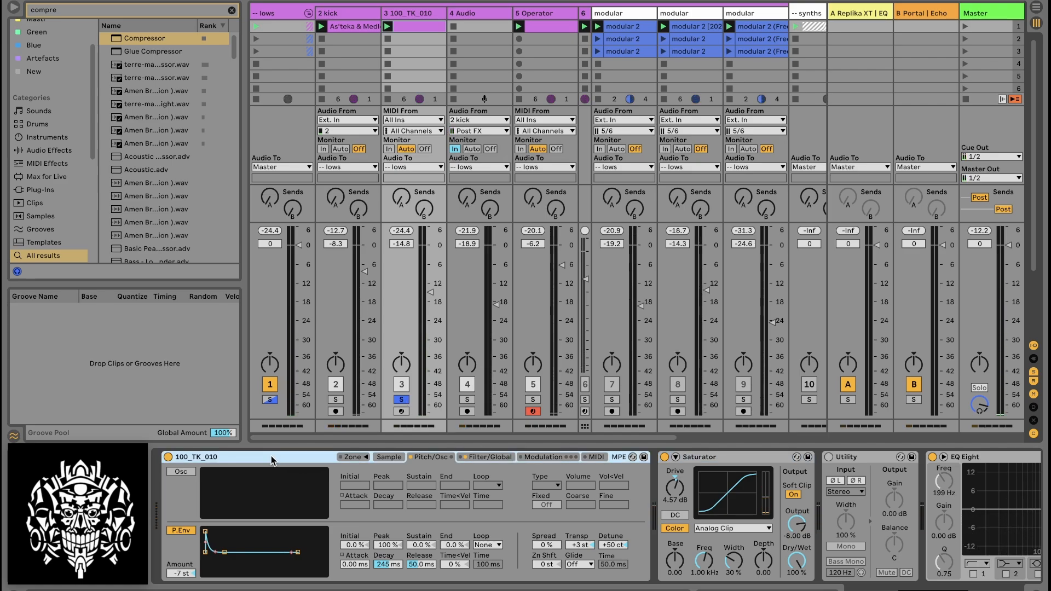
{"action": "right_click", "coordinate": [280, 464]}
{"action": "key", "text": "super+g"}
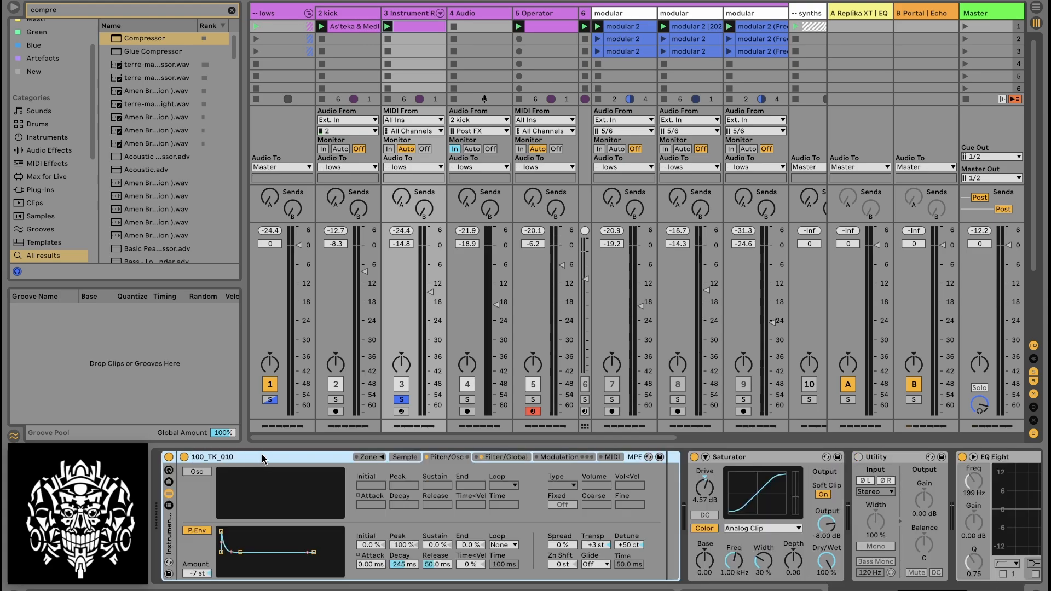
{"action": "left_click", "coordinate": [201, 495]}
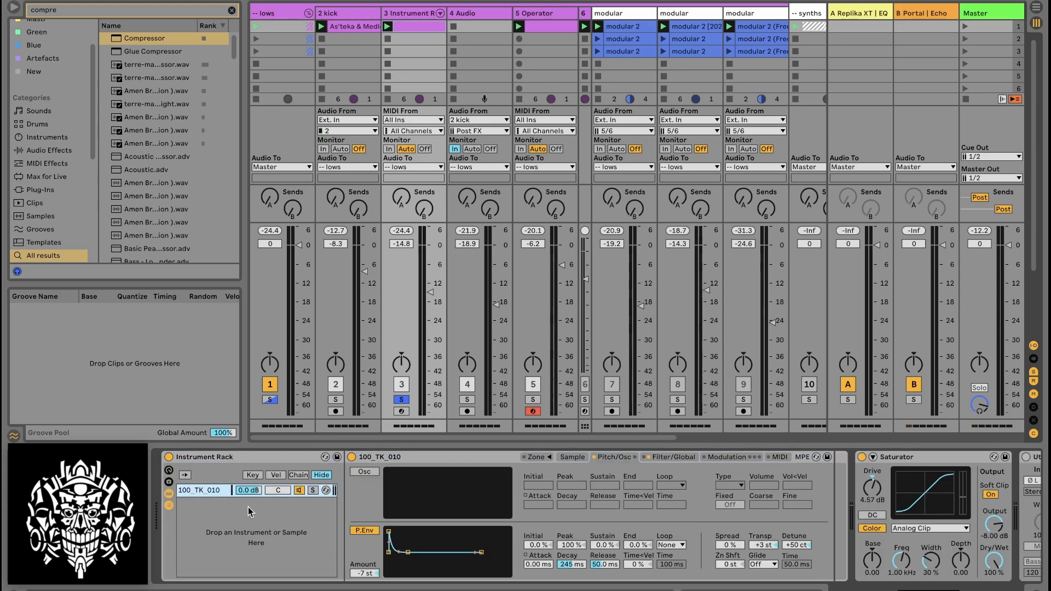
Step: Duplicate the rack's 100_TK_010 chain, solo the copy, and display its Sampler's Filter/Global settings
{"action": "key", "text": "super+d"}
{"action": "left_click", "coordinate": [312, 503]}
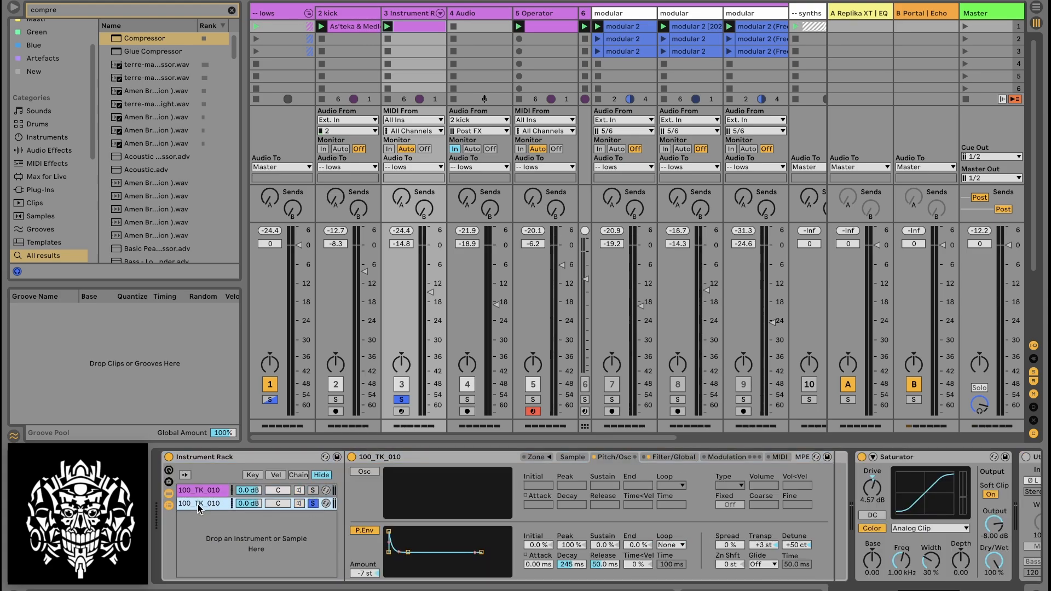
{"action": "left_click", "coordinate": [666, 457]}
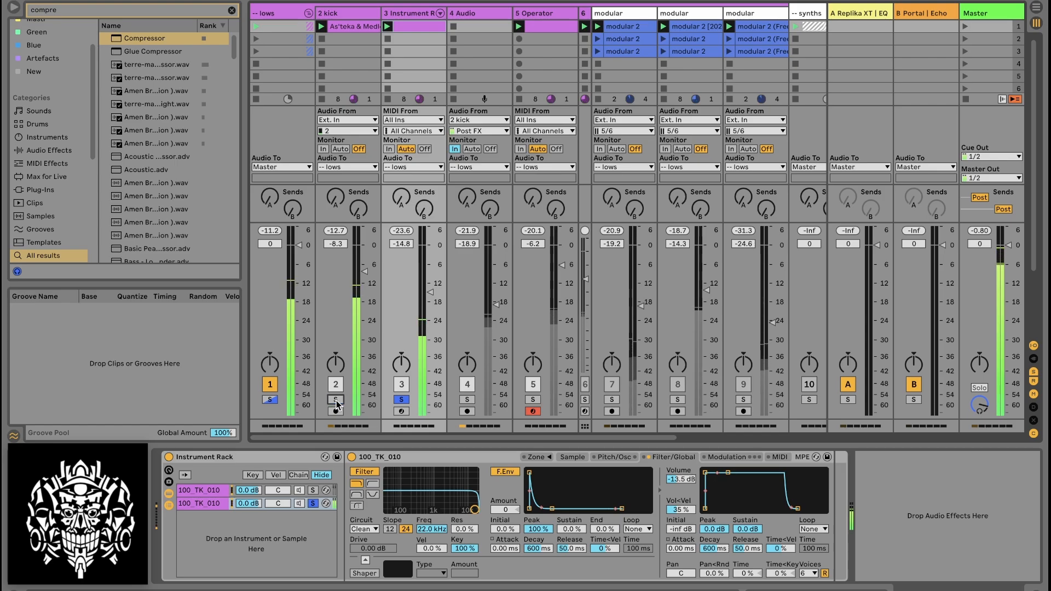
Step: Raise the Instrument Rack track's volume to -6.0 dB and solo the 2 kick track alongside it
{"action": "left_click_drag", "start_coordinate": [401, 244], "coordinate": [401, 222]}
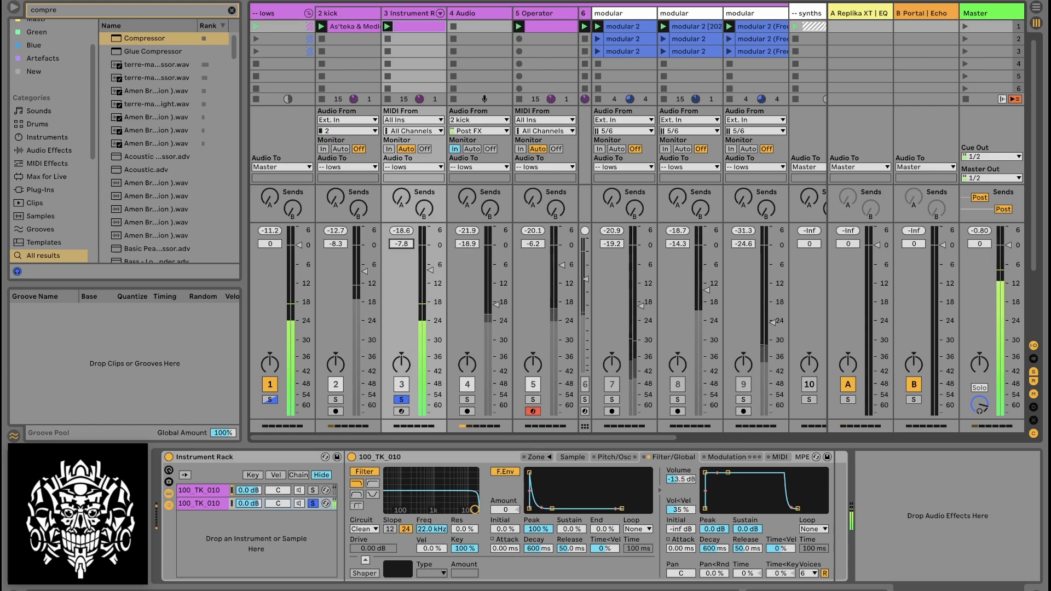
{"action": "left_click", "coordinate": [336, 400]}
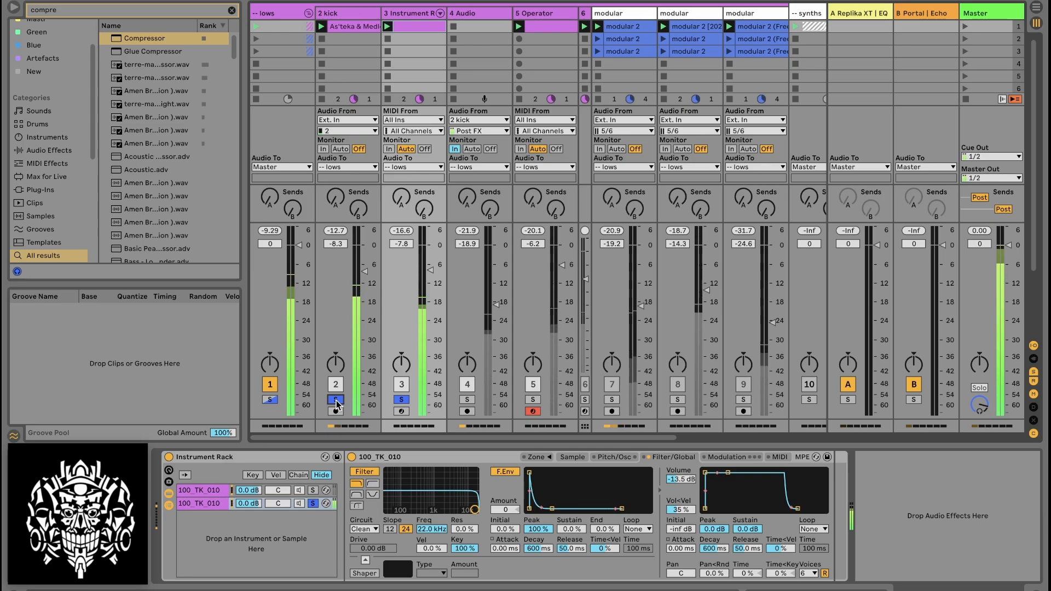
{"action": "left_click_drag", "start_coordinate": [401, 243], "coordinate": [401, 238]}
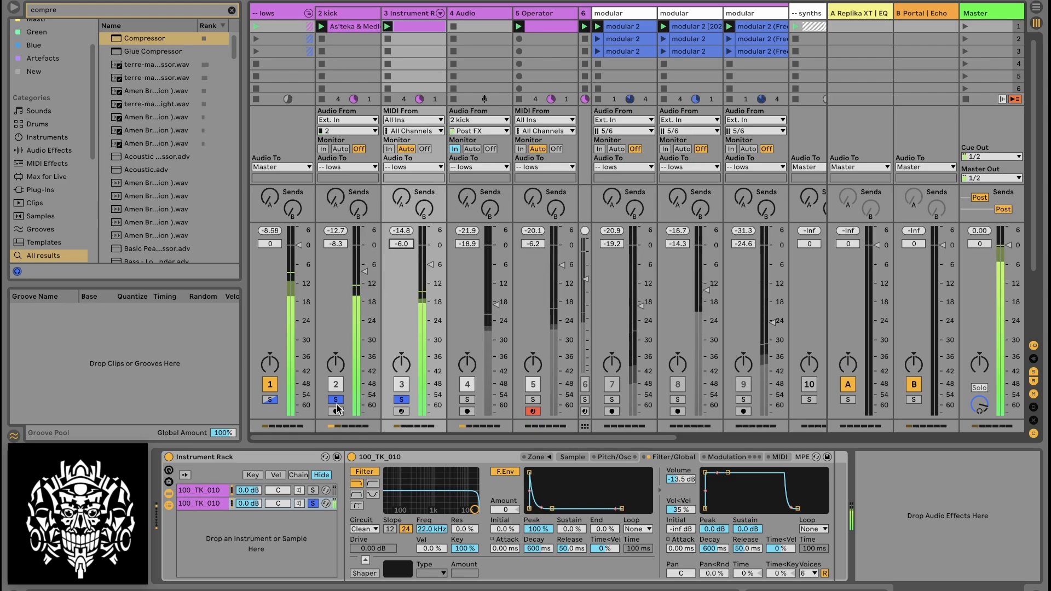
{"action": "key", "text": "space"}
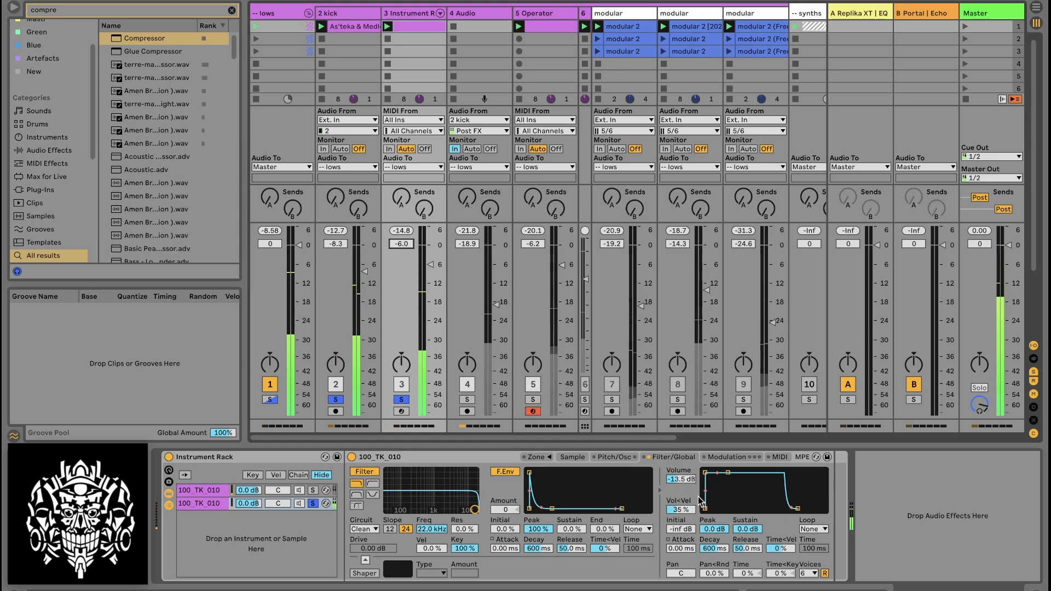
Step: Try transposing the second chain's Sampler up in semitone steps to +14 st while the loop plays
{"action": "left_click", "coordinate": [614, 457]}
{"action": "left_click", "coordinate": [763, 546]}
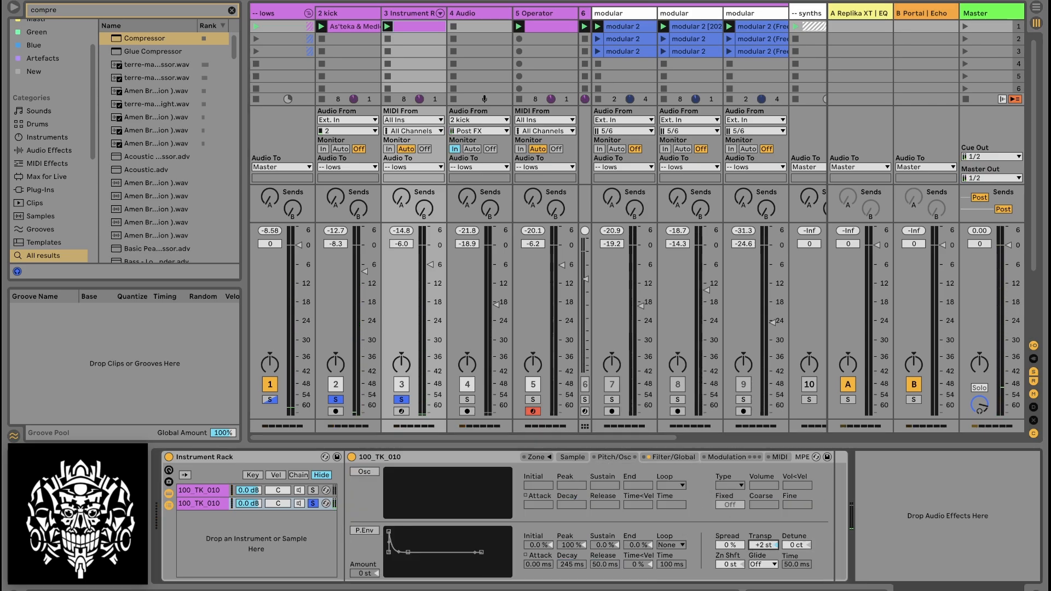
{"action": "left_click_drag", "start_coordinate": [763, 545], "coordinate": [763, 540]}
{"action": "key", "text": "space"}
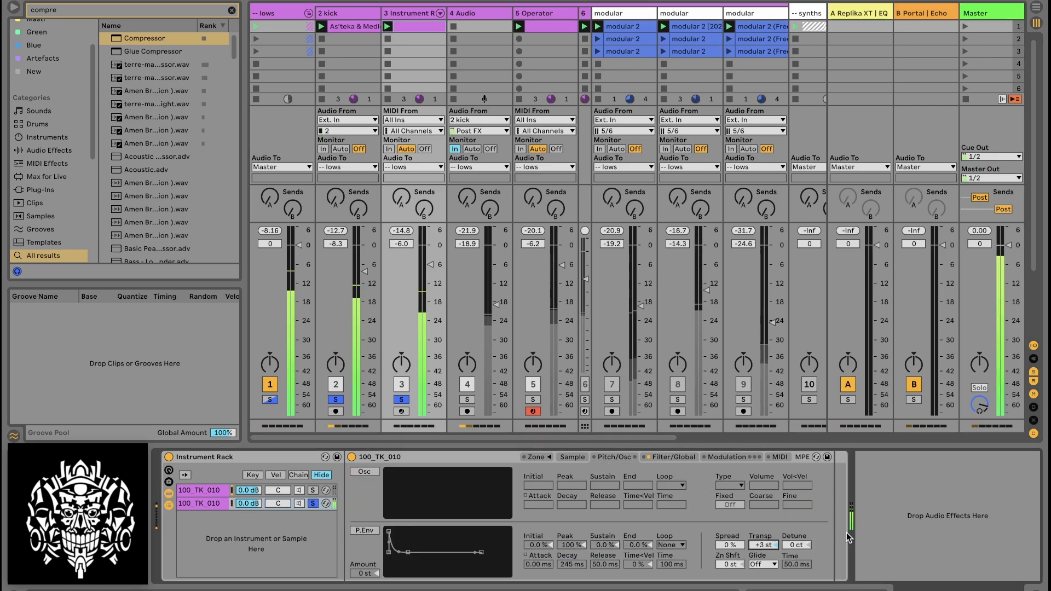
{"action": "key", "text": "Up"}
{"action": "key", "text": "Up"}
{"action": "key", "text": "Up"}
{"action": "key", "text": "Up"}
{"action": "key", "text": "Up"}
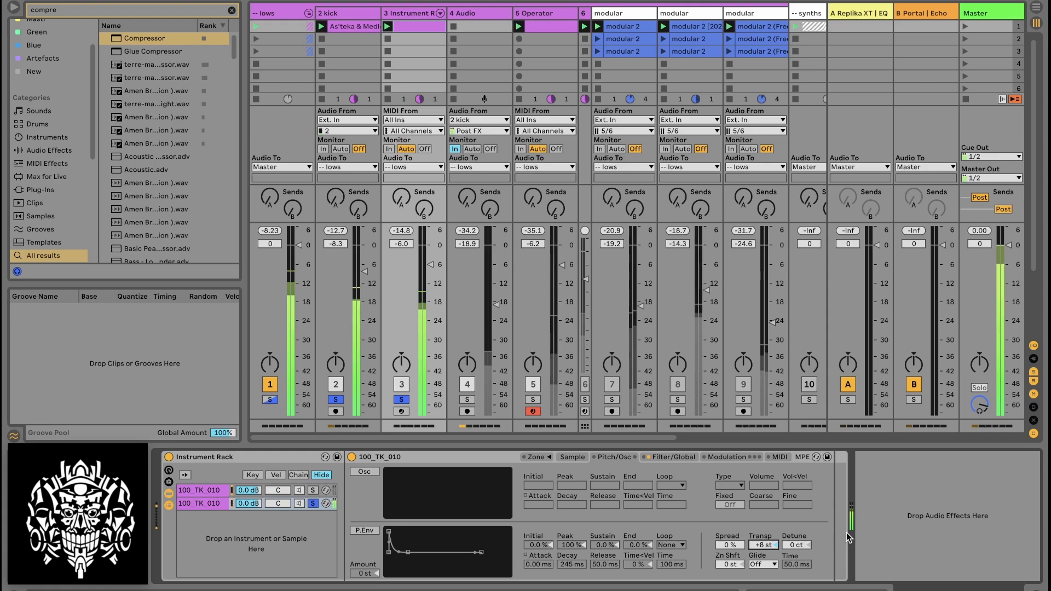
{"action": "key", "text": "Up"}
{"action": "key", "text": "Up"}
{"action": "key", "text": "Up"}
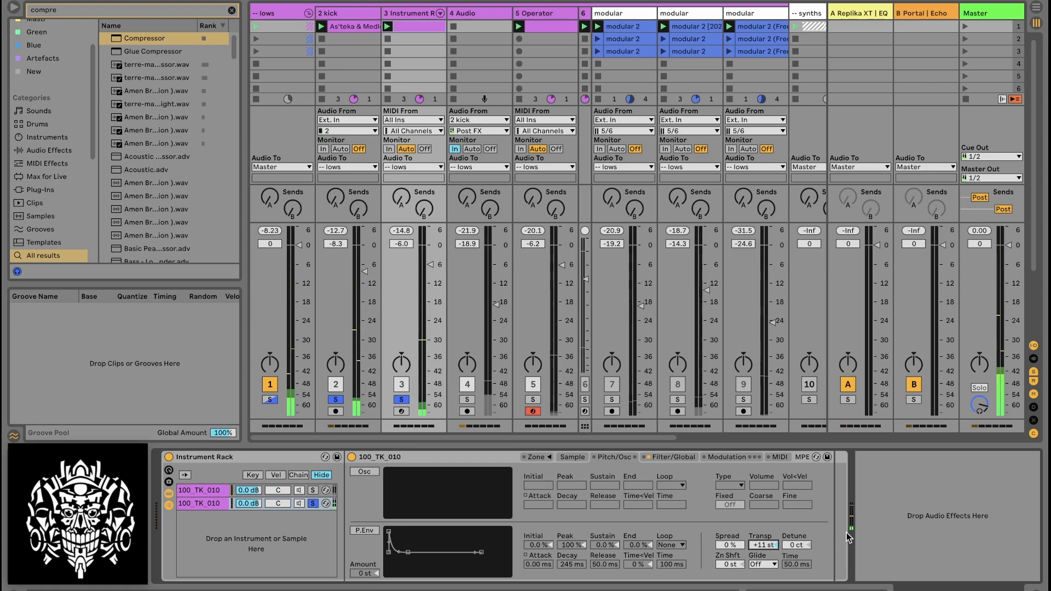
{"action": "key", "text": "Up"}
{"action": "key", "text": "Up"}
{"action": "key", "text": "Up"}
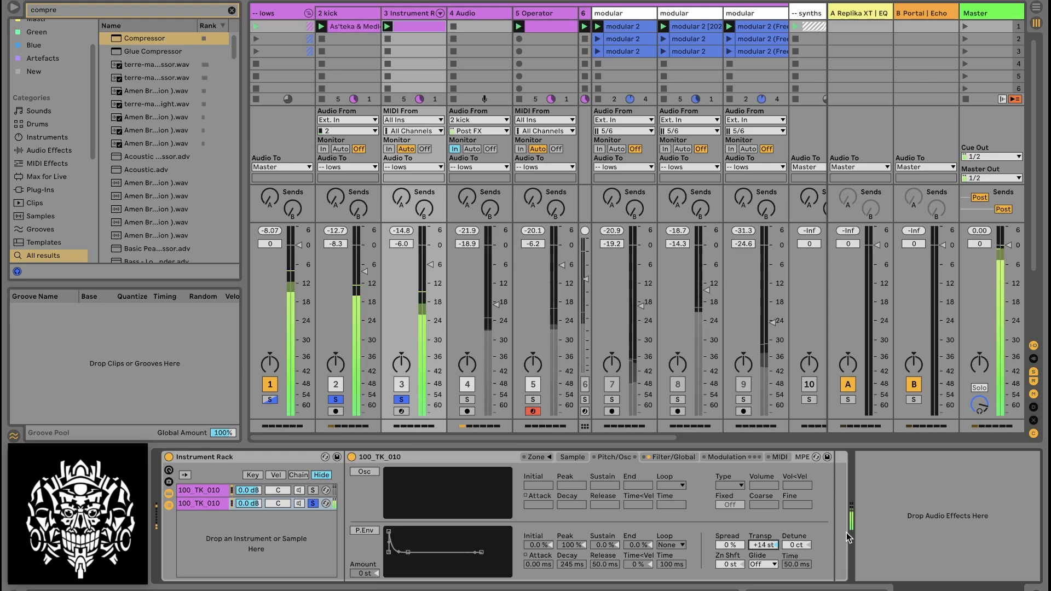
Step: Set the second chain's Sampler transposition to -6 st and enable its pitch envelope
{"action": "key", "text": "super+z"}
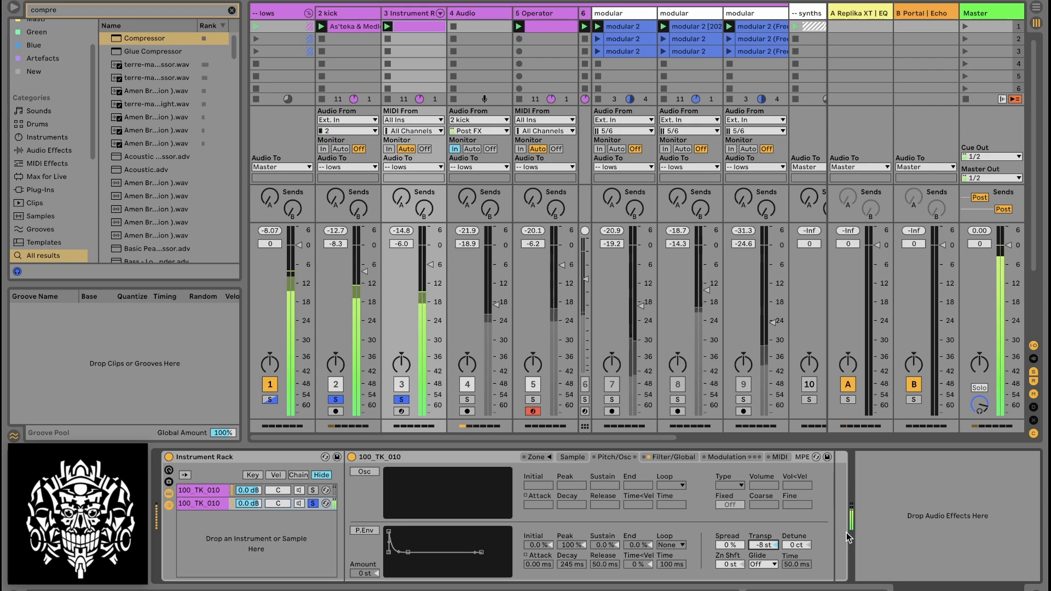
{"action": "key", "text": "Up"}
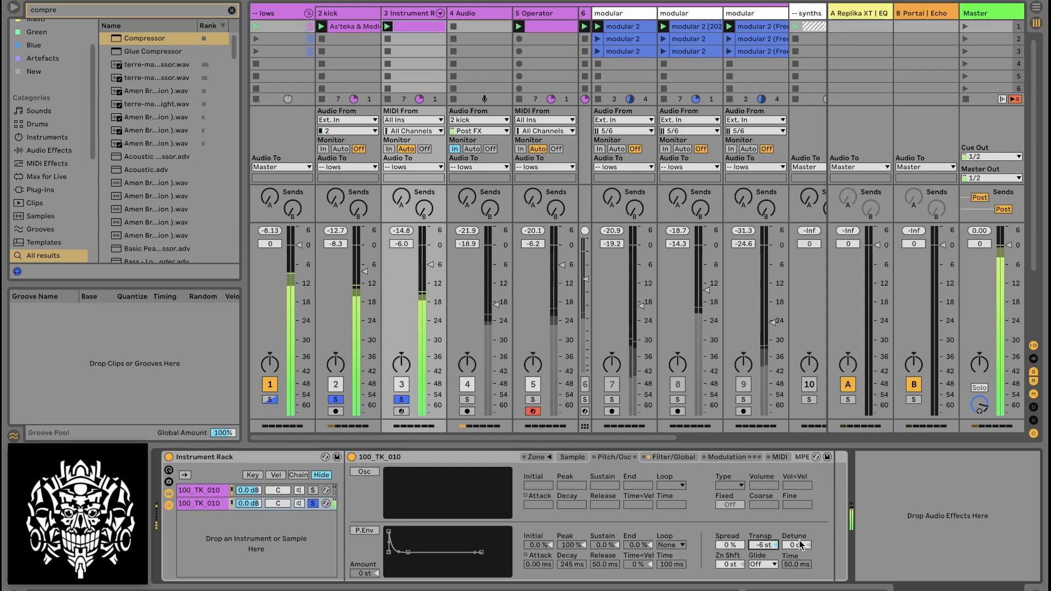
{"action": "left_click", "coordinate": [365, 531]}
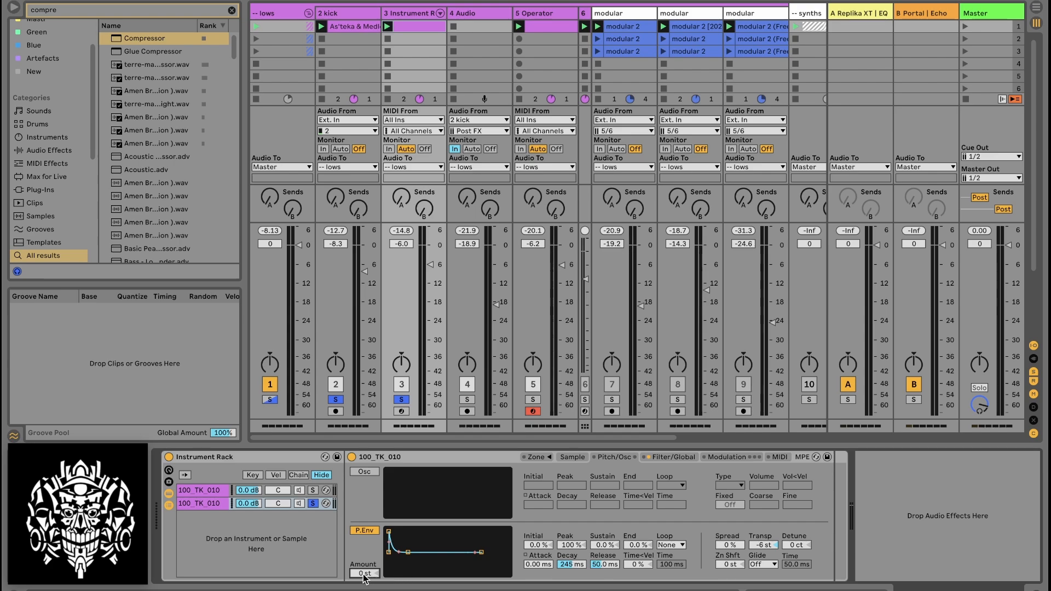
Step: Try a -2 st pitch envelope amount with a 4.70 ms decay, and return the amount to 0 st
{"action": "left_click_drag", "start_coordinate": [371, 574], "coordinate": [371, 585]}
{"action": "mouse_move", "coordinate": [575, 570]}
{"action": "left_mouse_down"}
{"action": "mouse_move", "coordinate": [574, 526]}
{"action": "mouse_move", "coordinate": [574, 580]}
{"action": "mouse_move", "coordinate": [575, 567]}
{"action": "left_mouse_up"}
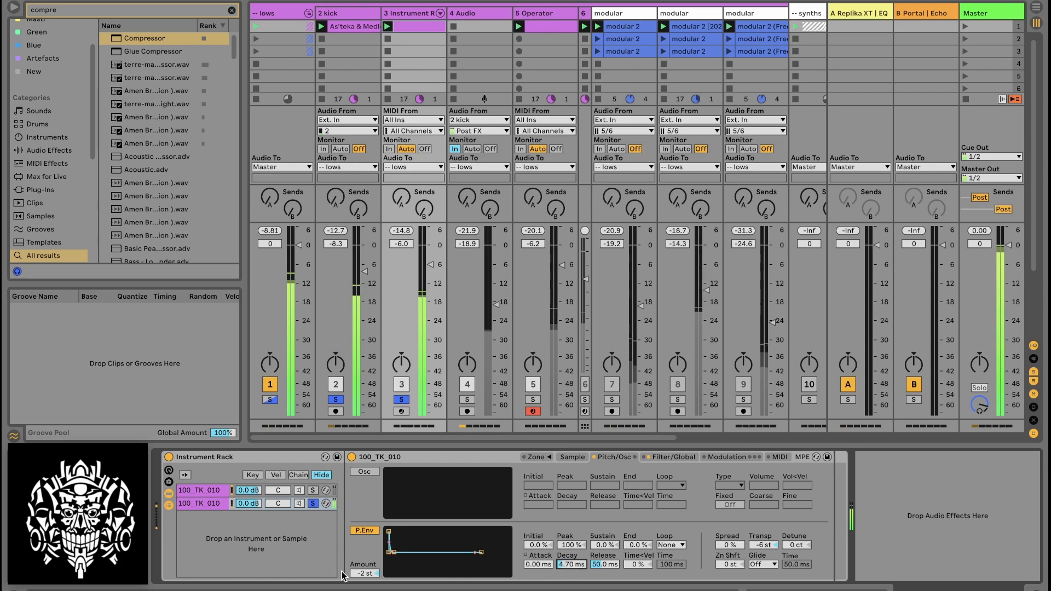
{"action": "left_click_drag", "start_coordinate": [363, 573], "coordinate": [363, 569]}
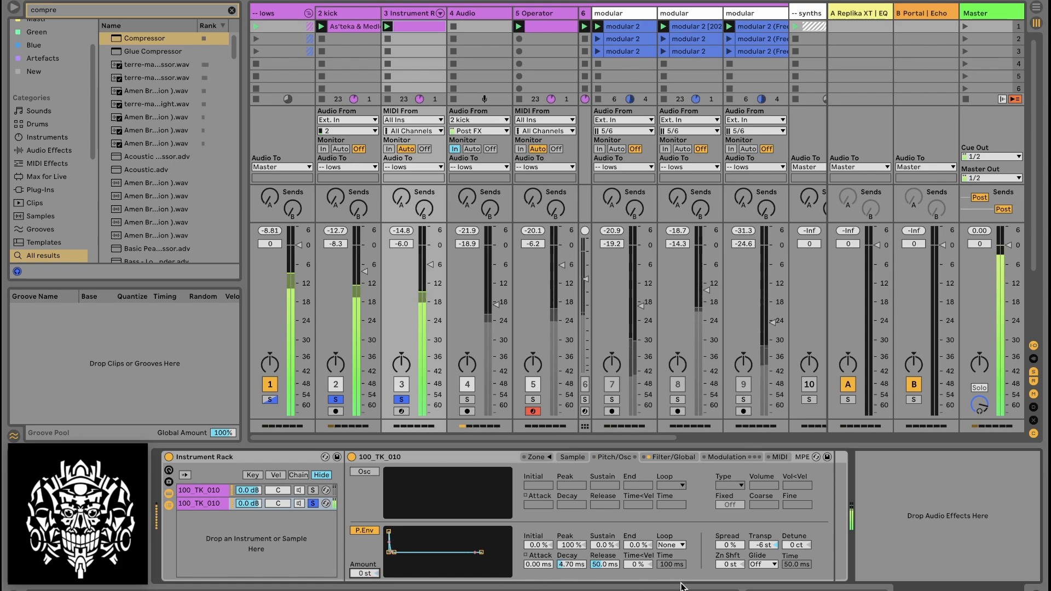
Step: Set the second chain's pitch envelope amount to -6 st and its decay to 206 ms
{"action": "key", "text": "Down"}
{"action": "key", "text": "Down"}
{"action": "key", "text": "Down"}
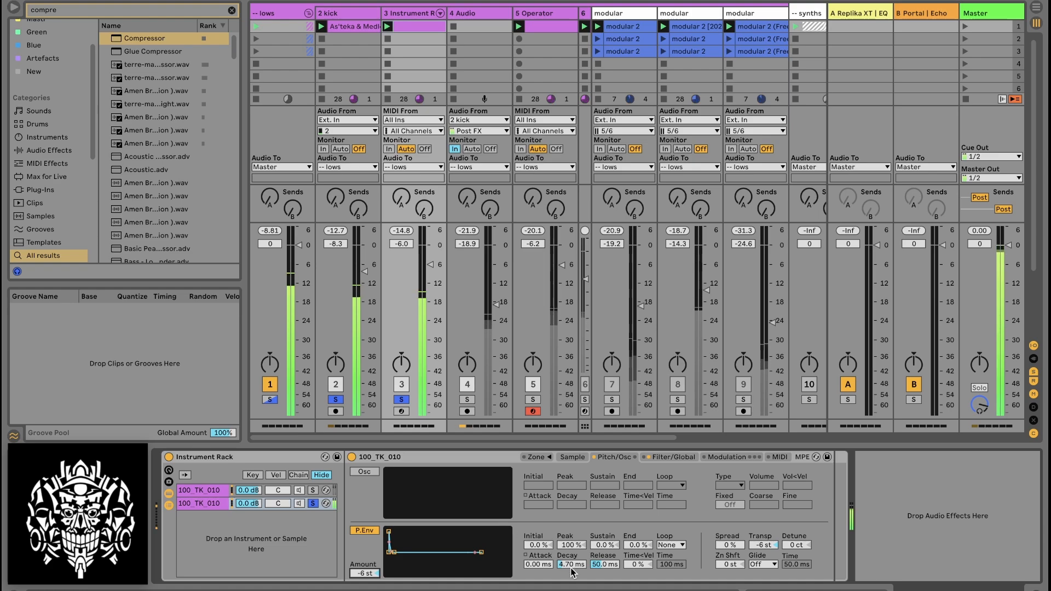
{"action": "left_click_drag", "start_coordinate": [571, 564], "coordinate": [571, 528]}
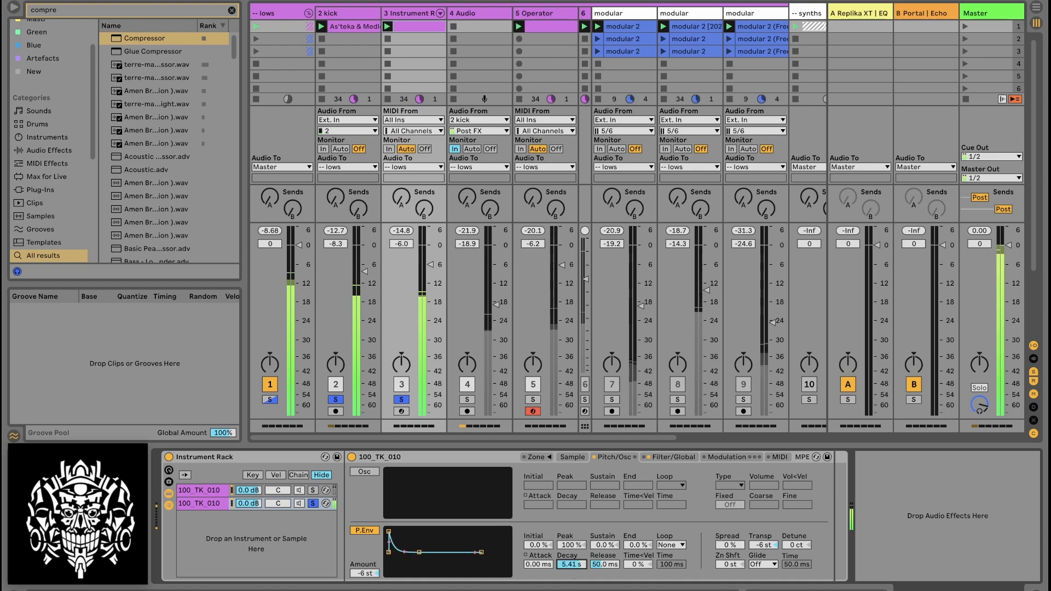
{"action": "left_click_drag", "start_coordinate": [571, 565], "coordinate": [571, 572]}
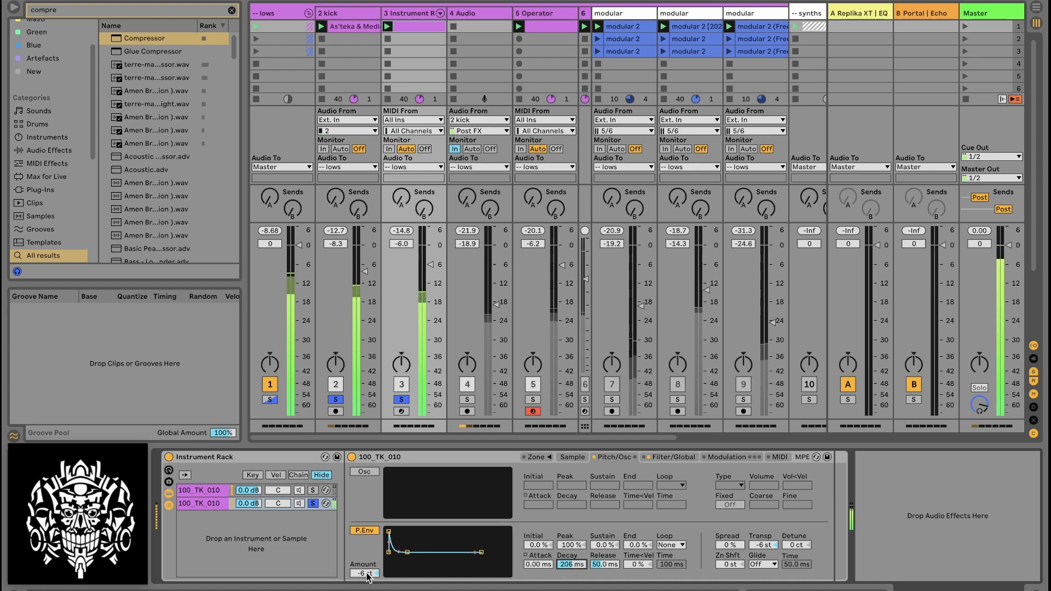
{"action": "left_click_drag", "start_coordinate": [365, 573], "coordinate": [365, 560]}
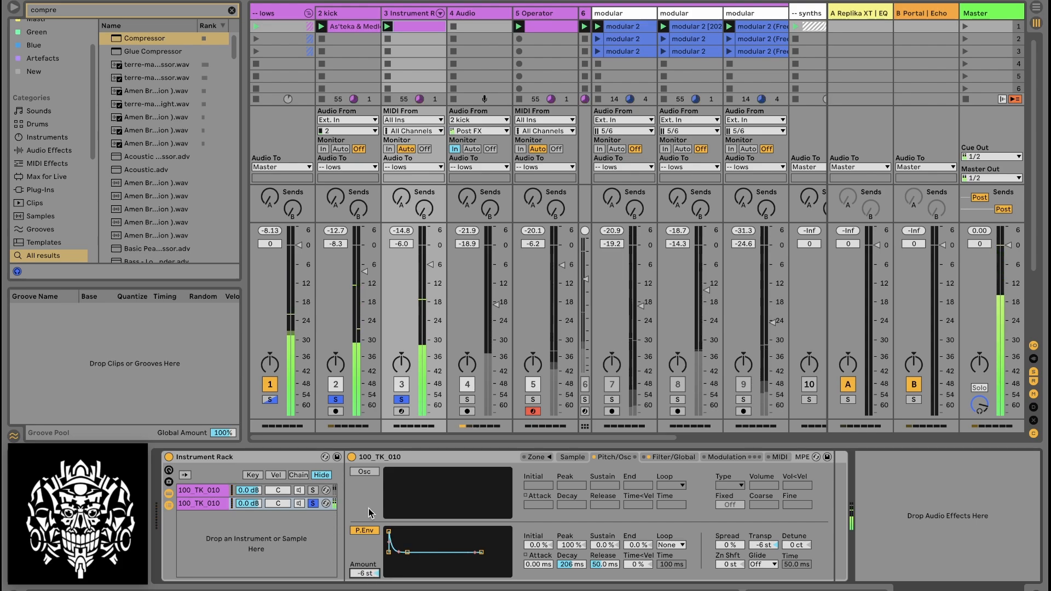
Step: Unsolo the second 100_TK_010 chain and lower the Instrument Rack track's volume to -14.0 dB
{"action": "left_click", "coordinate": [314, 503]}
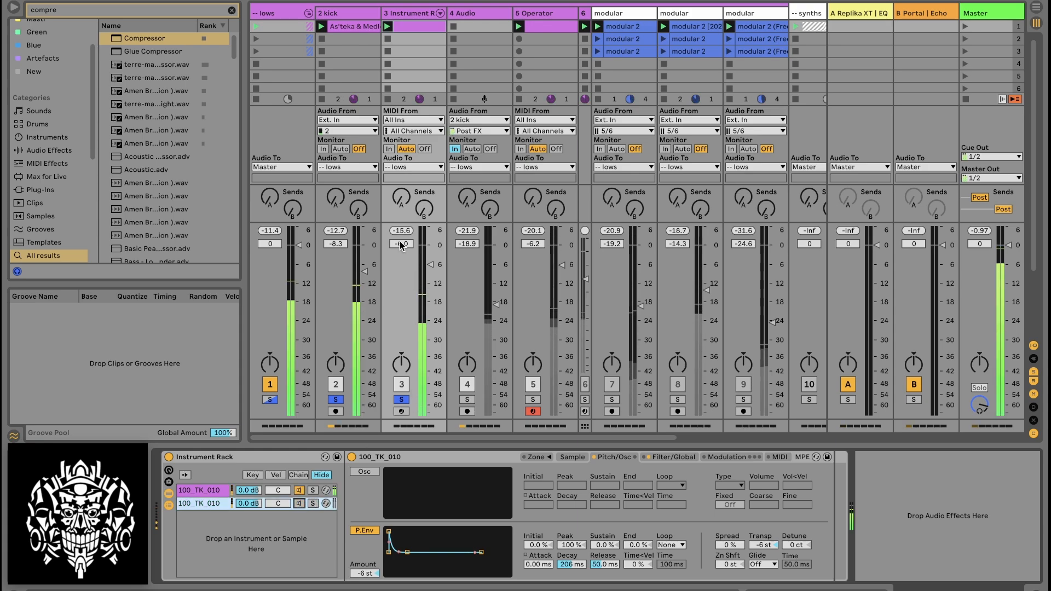
{"action": "left_click_drag", "start_coordinate": [401, 244], "coordinate": [402, 270]}
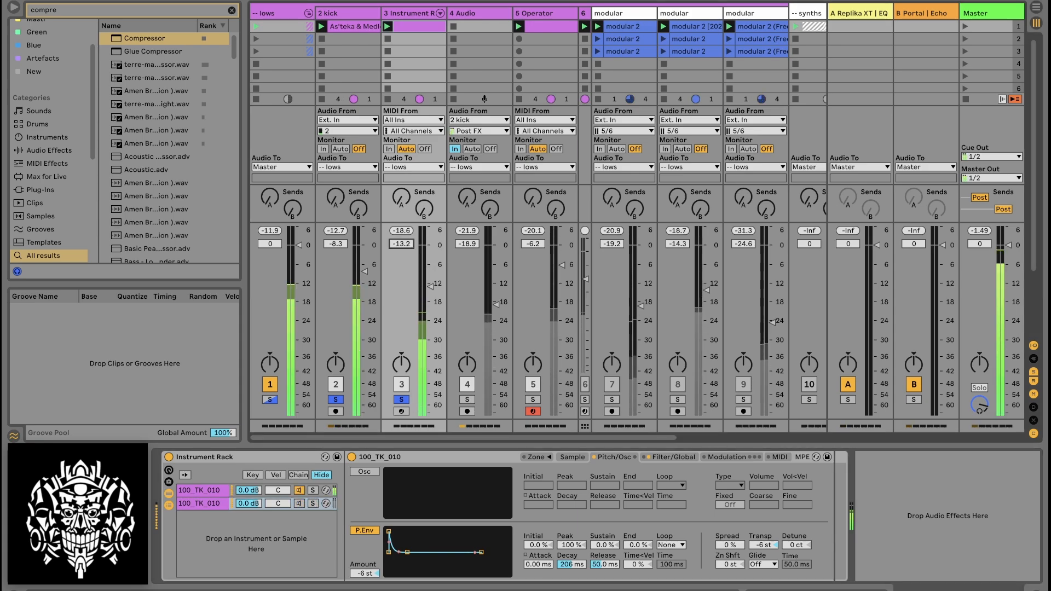
Step: Unsolo the Instrument Rack track, display the 4 Audio track's devices, and solo that track
{"action": "left_click", "coordinate": [402, 400]}
{"action": "left_click", "coordinate": [478, 17]}
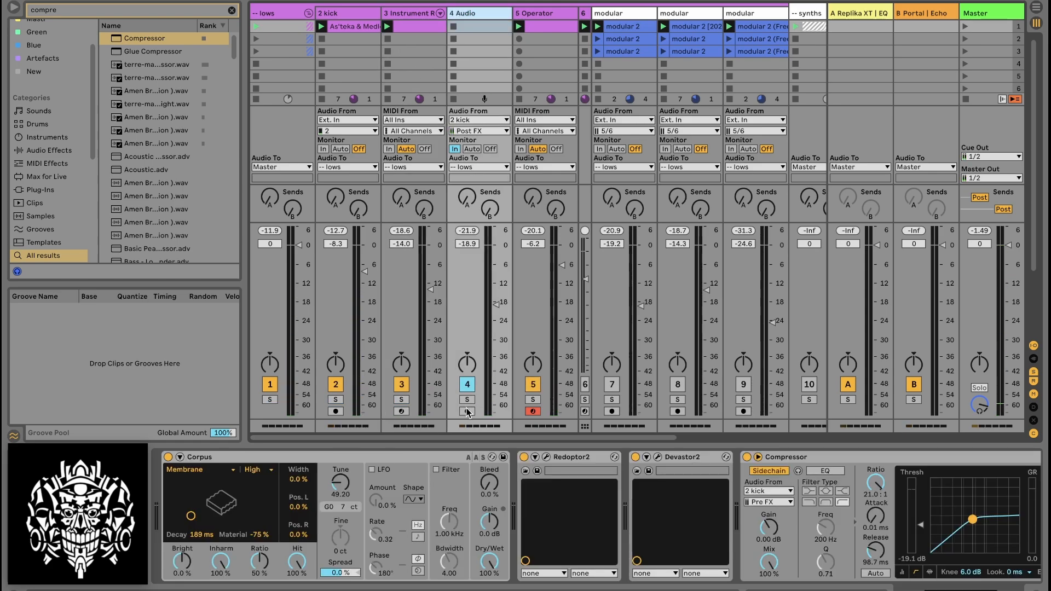
{"action": "left_click", "coordinate": [467, 400]}
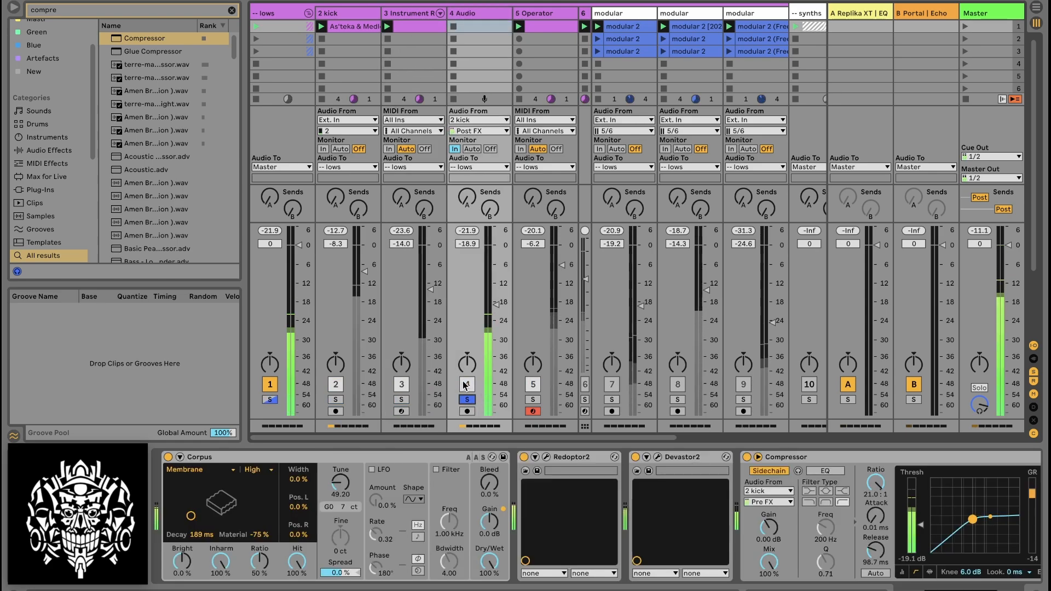
Step: Stop playback and examine the 2 kick track's devices and the 4 Audio track's input source and tap point options
{"action": "left_click", "coordinate": [478, 19]}
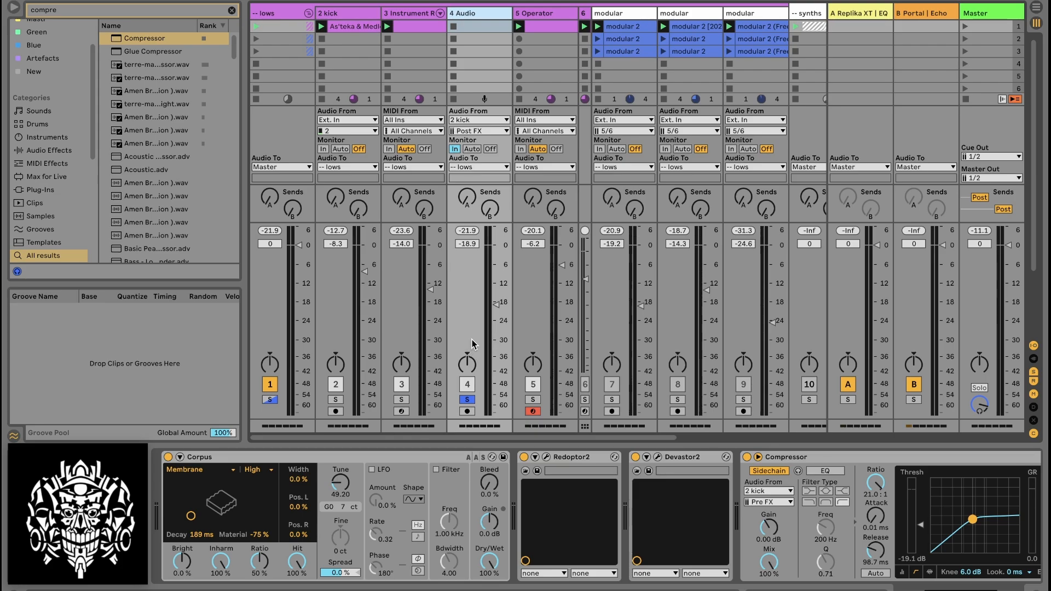
{"action": "key", "text": "space"}
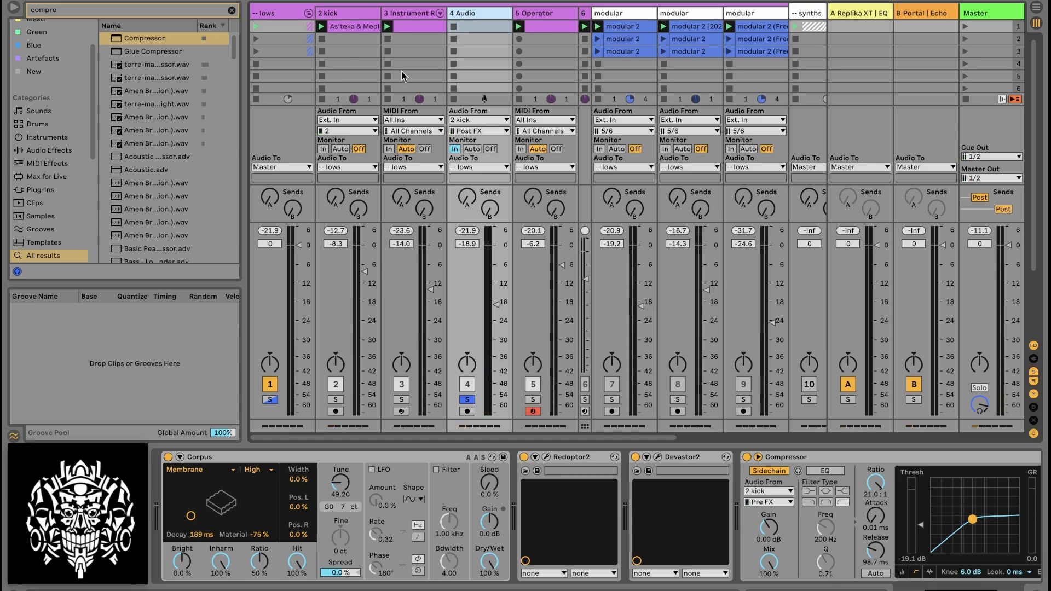
{"action": "left_click", "coordinate": [334, 14]}
{"action": "left_click", "coordinate": [479, 120]}
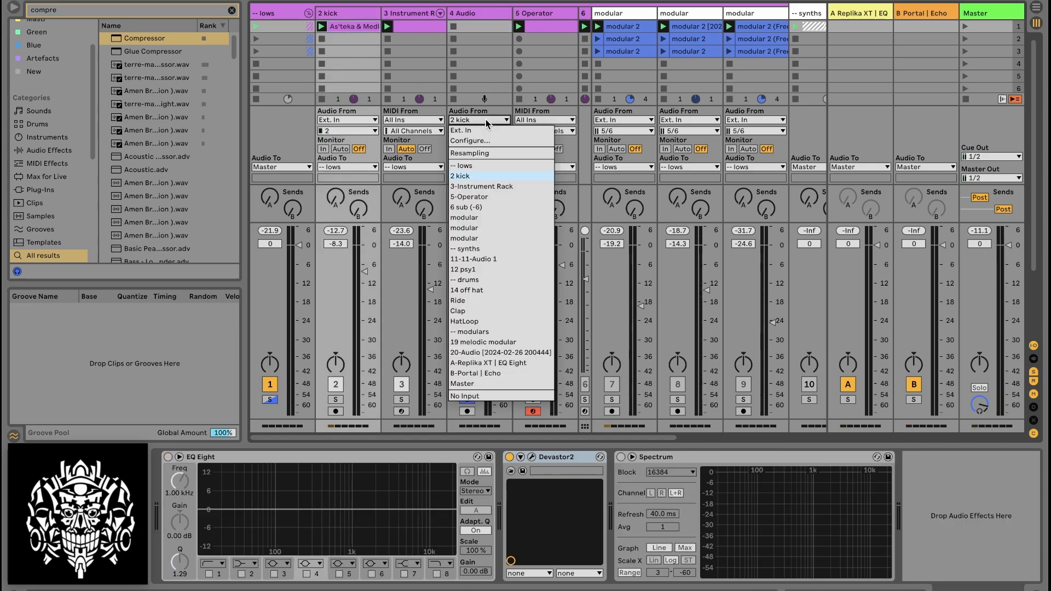
{"action": "left_click", "coordinate": [479, 122]}
{"action": "left_click", "coordinate": [479, 130]}
{"action": "left_click", "coordinate": [480, 152]}
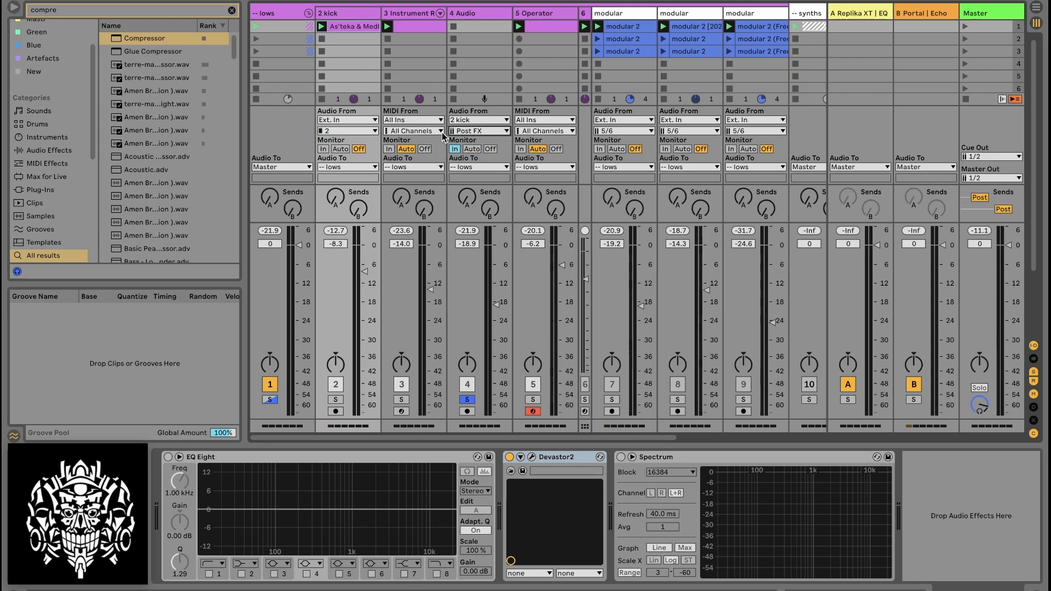
{"action": "left_click", "coordinate": [483, 18]}
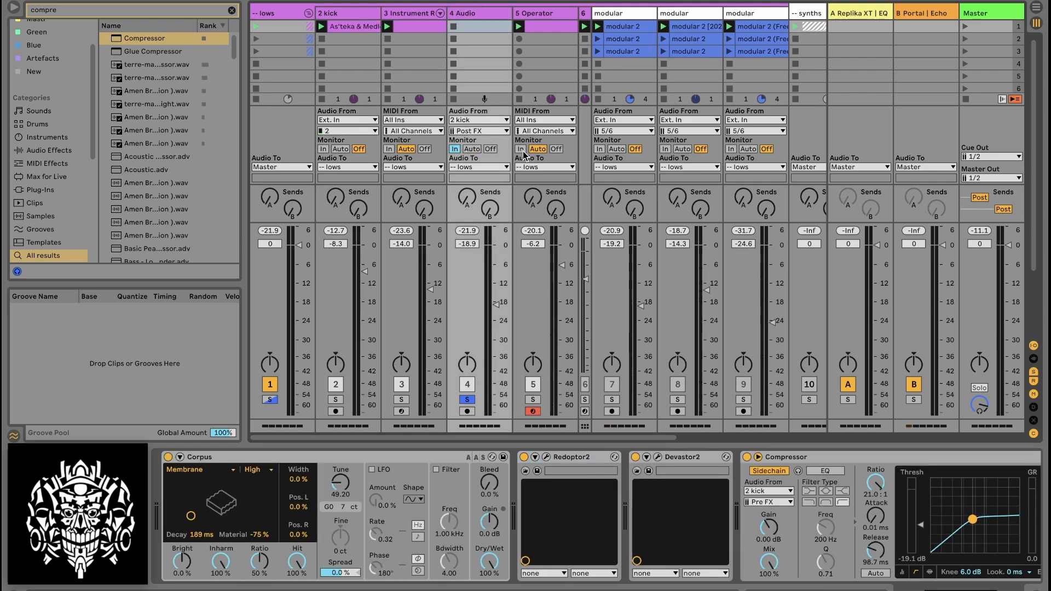
{"action": "left_click", "coordinate": [477, 131]}
{"action": "left_click", "coordinate": [486, 152]}
{"action": "left_click", "coordinate": [476, 15]}
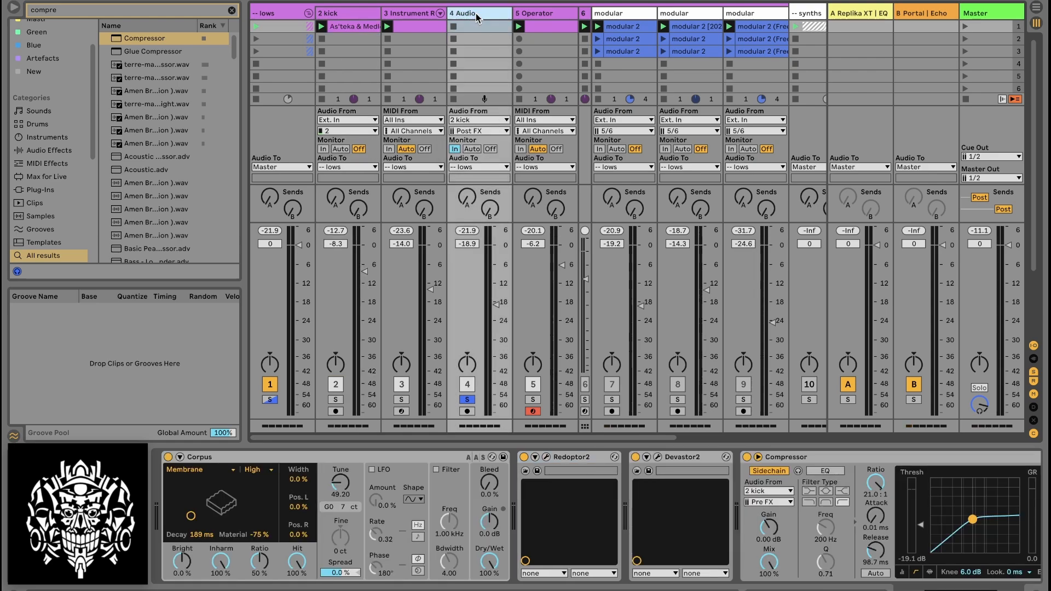
Step: Play the soloed 4 Audio track and bypass its Redoptor2, Devastor2 and Compressor to hear Corpus without them
{"action": "key", "text": "space"}
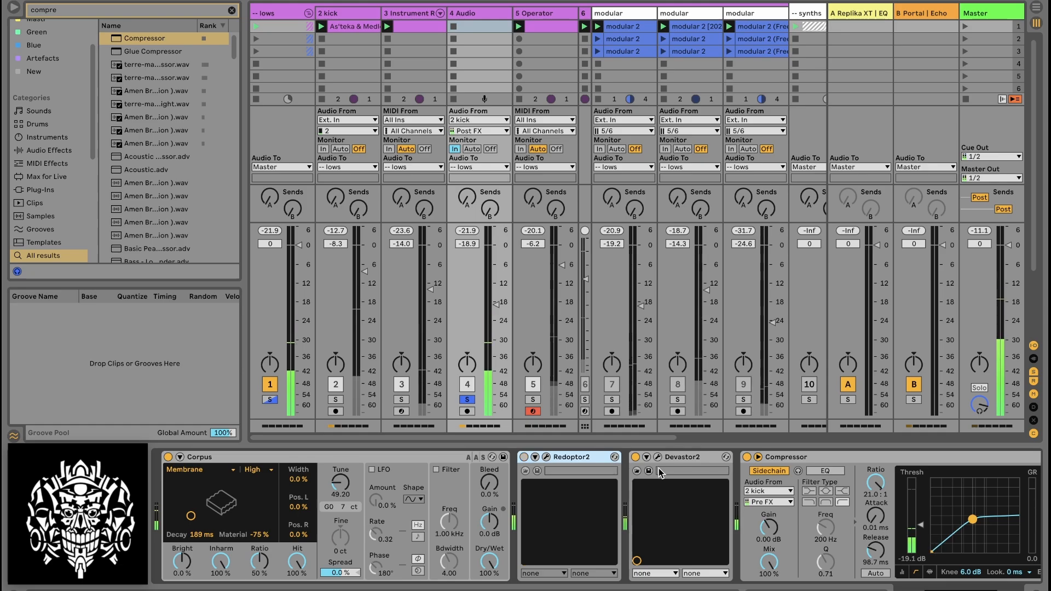
{"action": "left_click", "coordinate": [681, 458]}
{"action": "left_click", "coordinate": [580, 457]}
{"action": "key", "text": "0"}
{"action": "left_click", "coordinate": [786, 458]}
{"action": "key", "text": "0"}
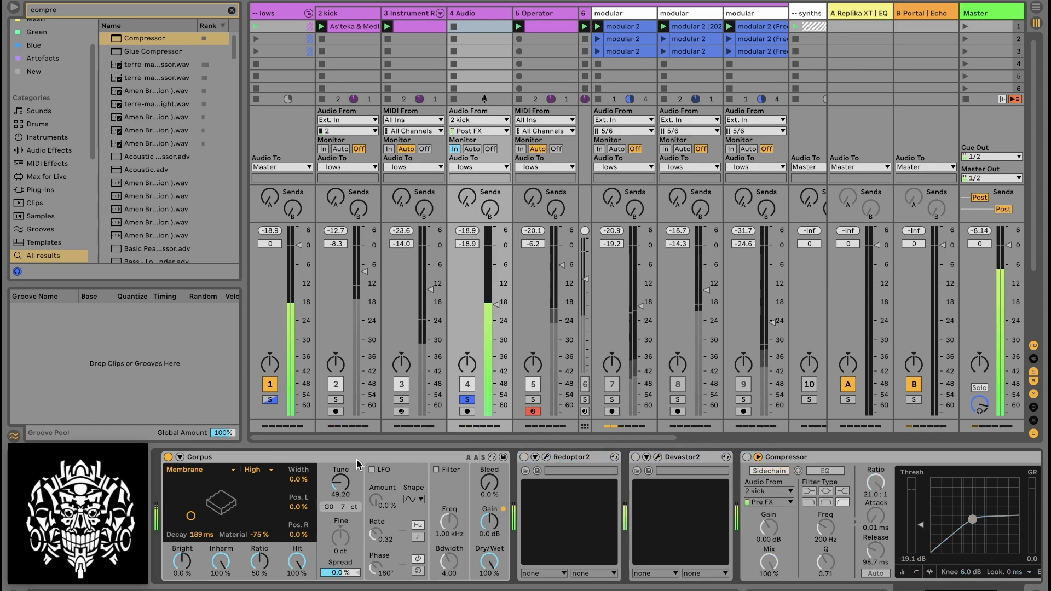
{"action": "left_click", "coordinate": [341, 457]}
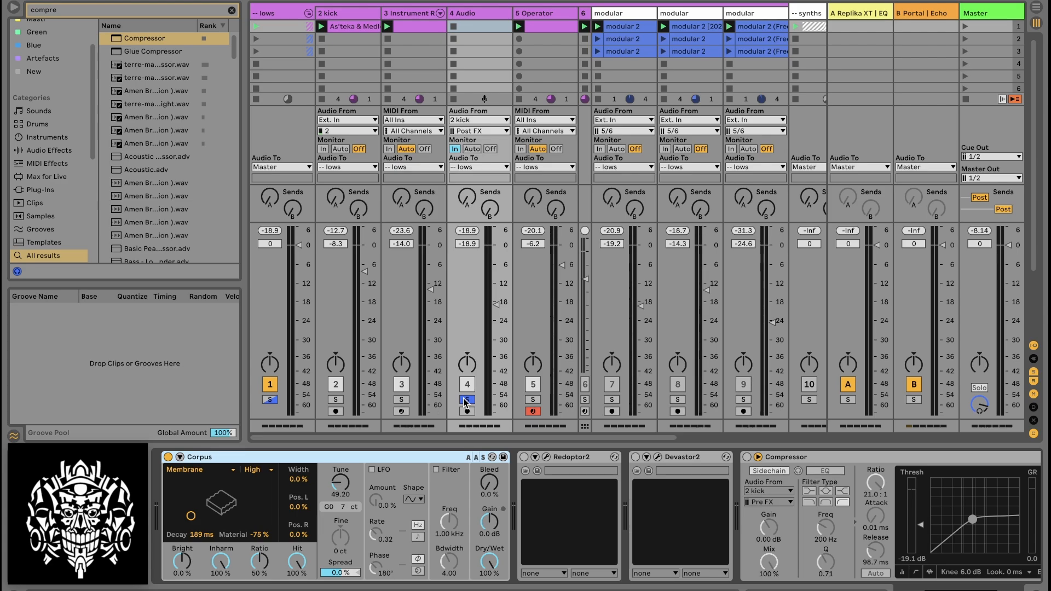
Step: Re-enable Redoptor2, Devastor2, the Compressor and Auto Pan one after another on the 4 Audio track
{"action": "left_click", "coordinate": [570, 460]}
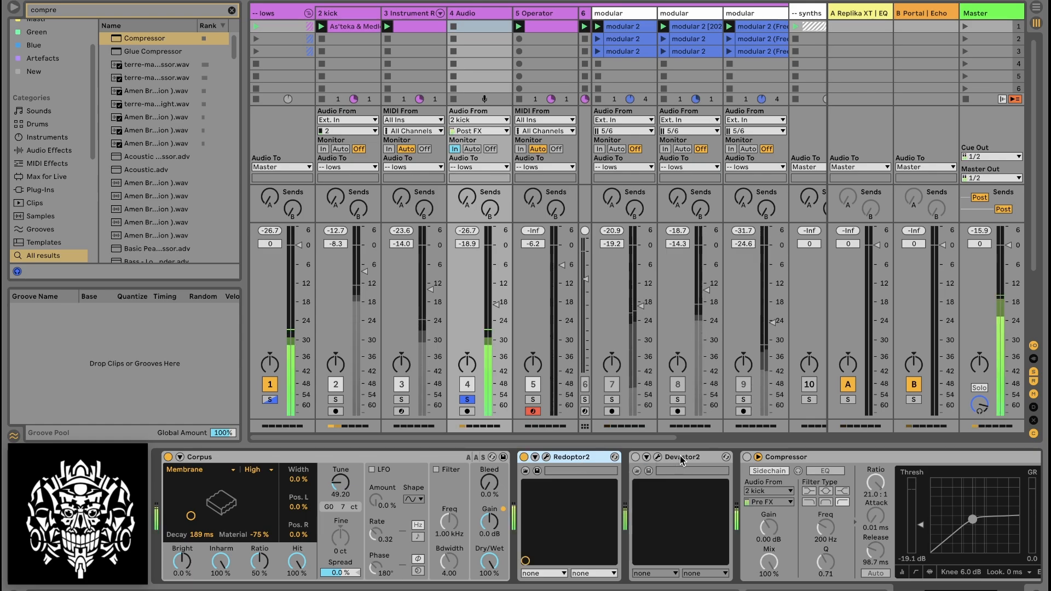
{"action": "left_click", "coordinate": [680, 455]}
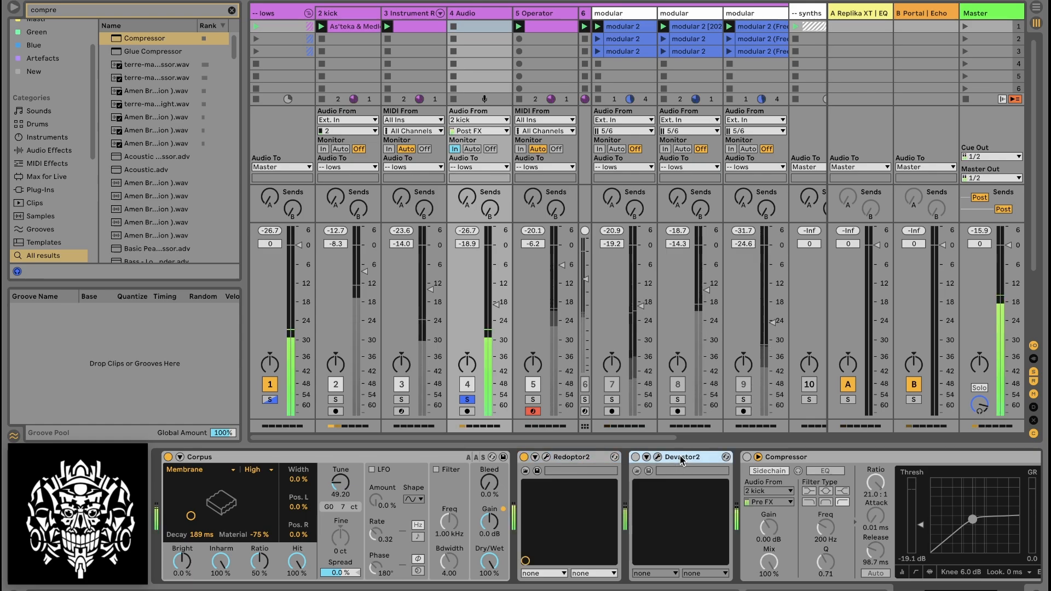
{"action": "left_click", "coordinate": [809, 460]}
{"action": "scroll", "coordinate": [827, 536], "scroll_direction": "right", "scroll_amount": 4}
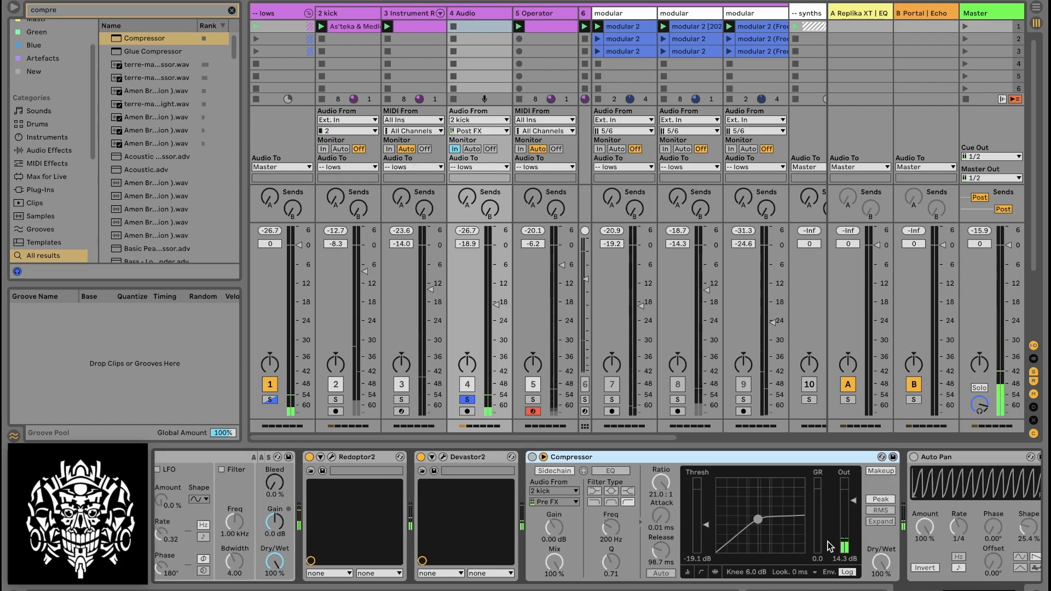
{"action": "left_click", "coordinate": [532, 457]}
{"action": "scroll", "coordinate": [783, 493], "scroll_direction": "right", "scroll_amount": 3}
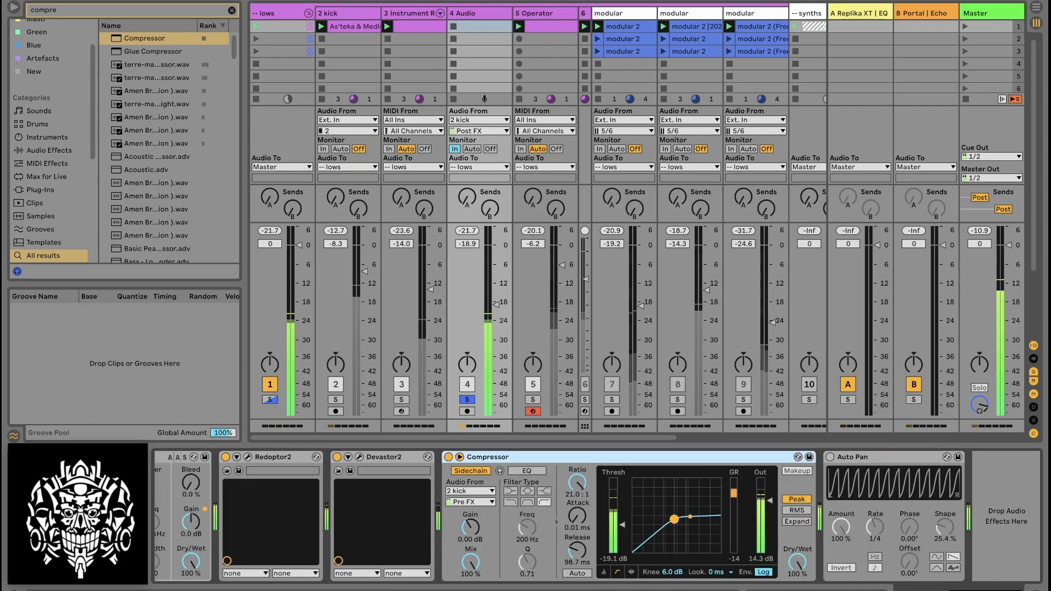
{"action": "left_click", "coordinate": [873, 458]}
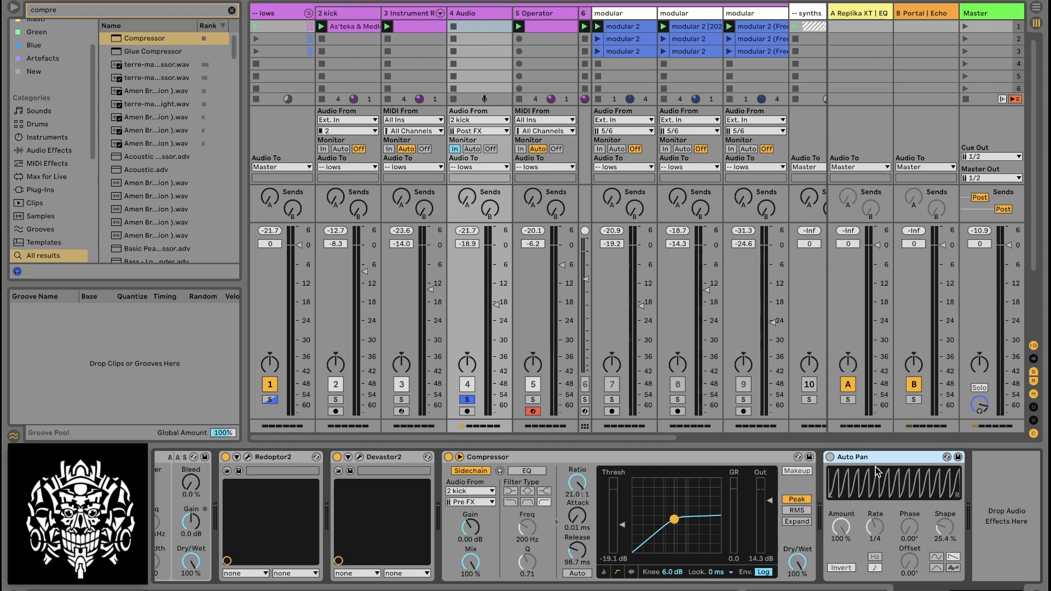
{"action": "key", "text": "0"}
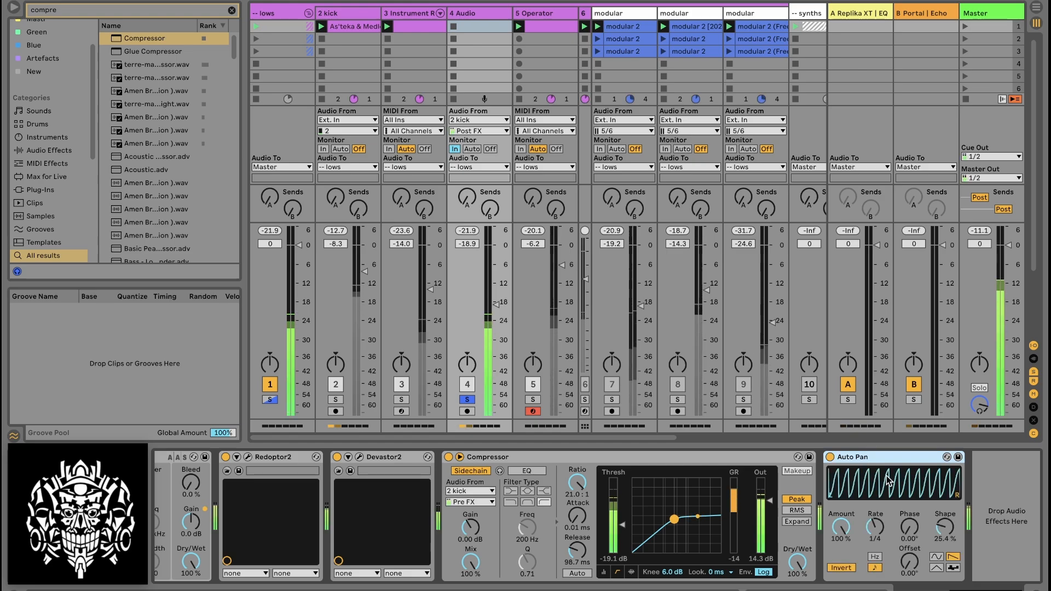
Step: Solo the 2 kick track alongside 4 Audio, and bypass and re-enable Auto Pan and the sidechained Compressor for comparison
{"action": "scroll", "coordinate": [977, 547], "scroll_direction": "left", "scroll_amount": 5}
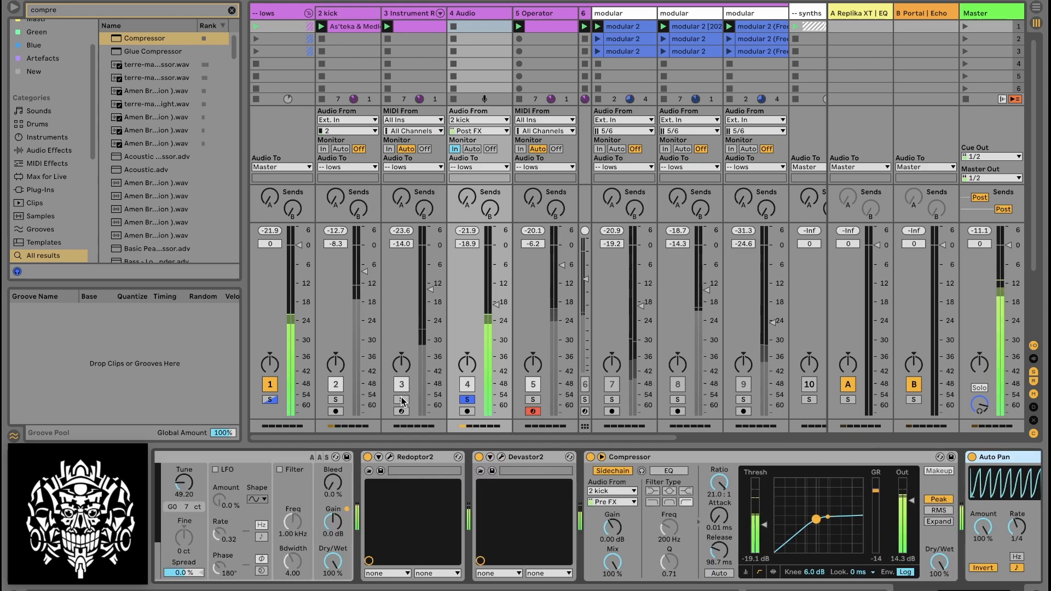
{"action": "left_click", "coordinate": [335, 400]}
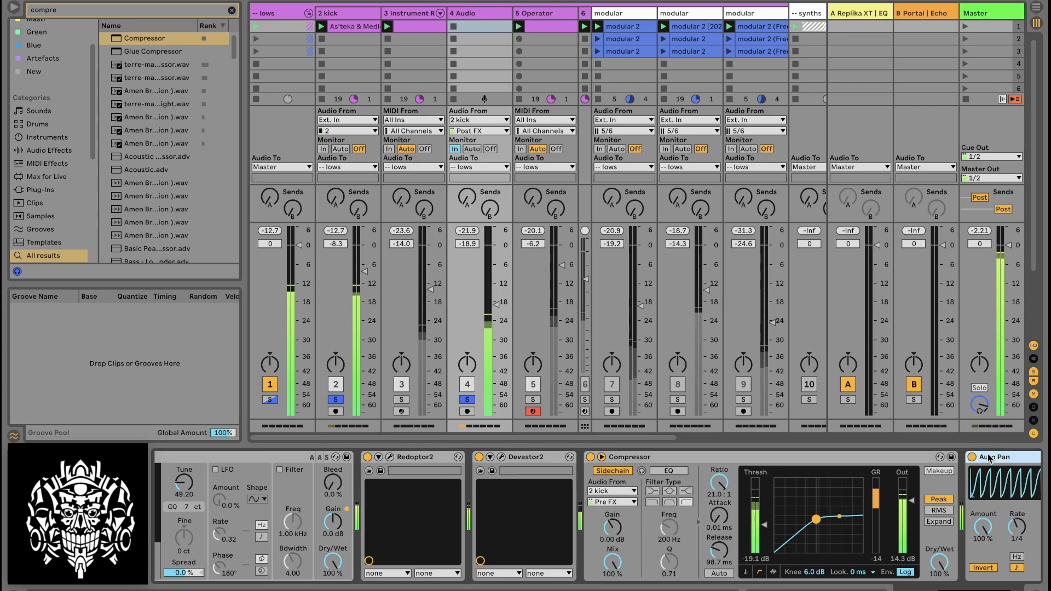
{"action": "key", "text": "0"}
{"action": "left_click", "coordinate": [886, 460]}
{"action": "key", "text": "0"}
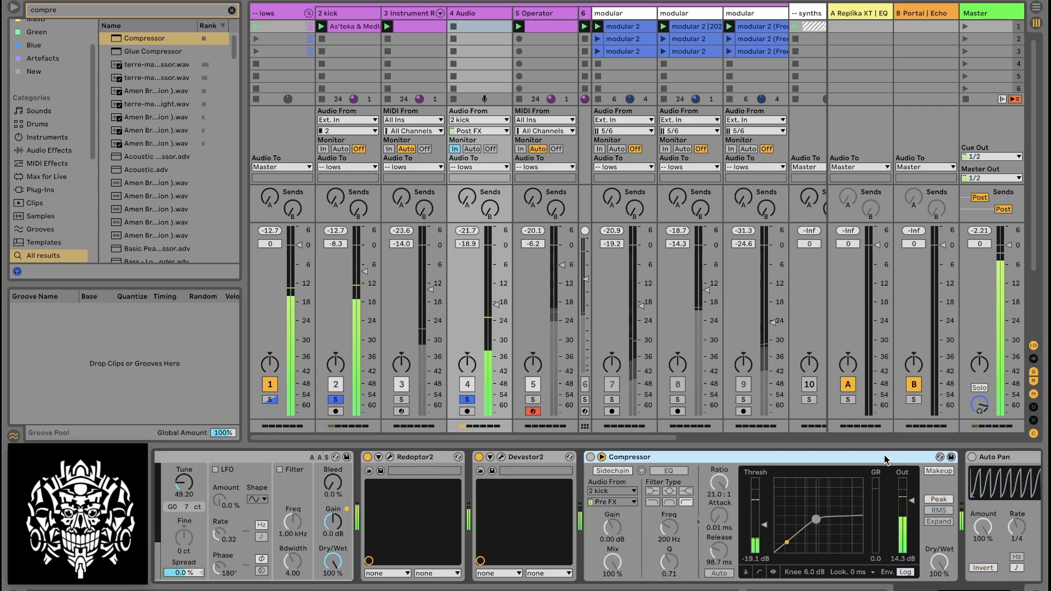
{"action": "key", "text": "0"}
{"action": "left_click", "coordinate": [997, 457]}
{"action": "key", "text": "0"}
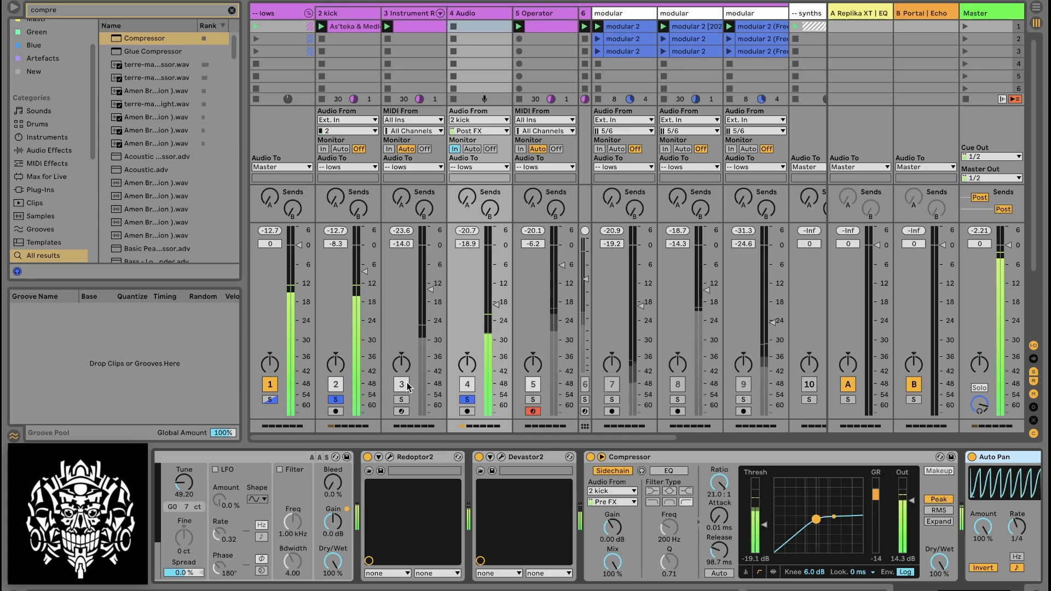
Step: Clear the kick and 4 Audio solos, solo the 5 Operator track, bring its Operator device into view and stop playback
{"action": "left_click", "coordinate": [468, 400]}
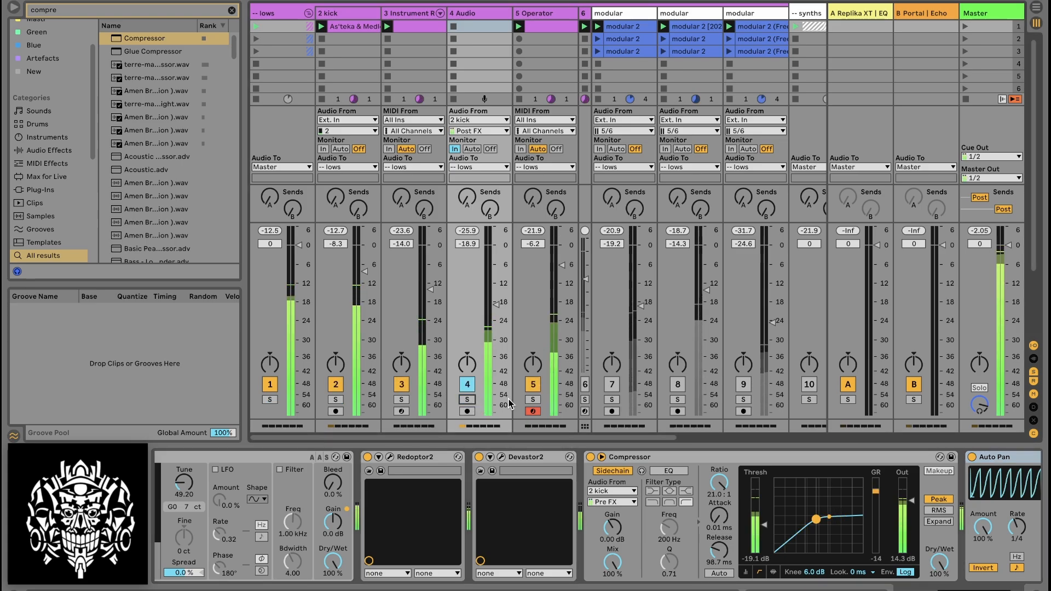
{"action": "left_click", "coordinate": [533, 400]}
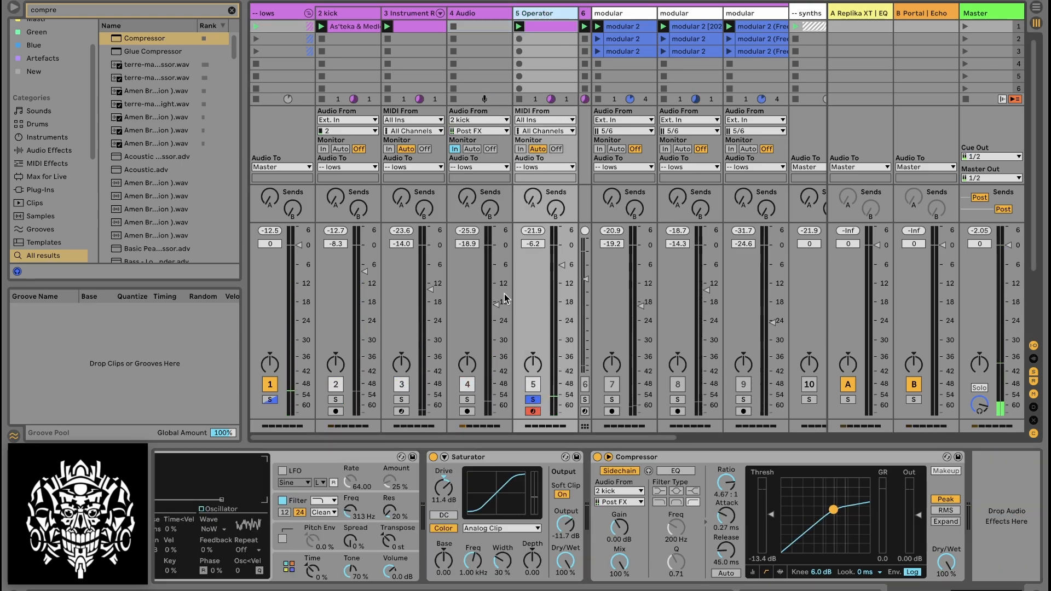
{"action": "left_click_drag", "start_coordinate": [1019, 589], "coordinate": [996, 589]}
{"action": "key", "text": "space"}
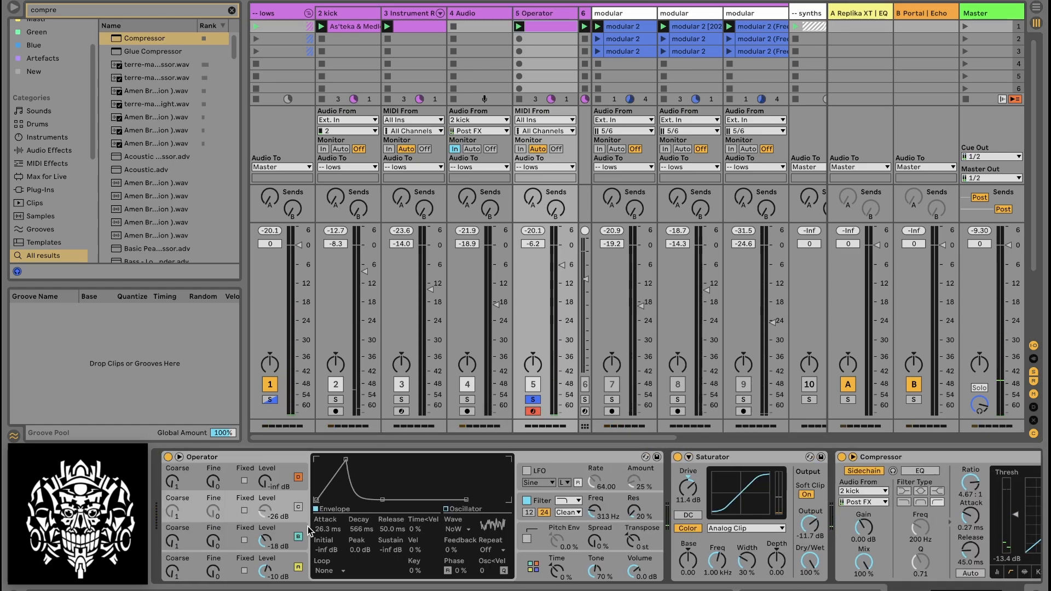
Step: Open the 5 Operator track's clip and draw C#1 notes from 1.1.1 to 1.1.3 and from 1.2 to 1.2.3
{"action": "key", "text": "shift+Tab"}
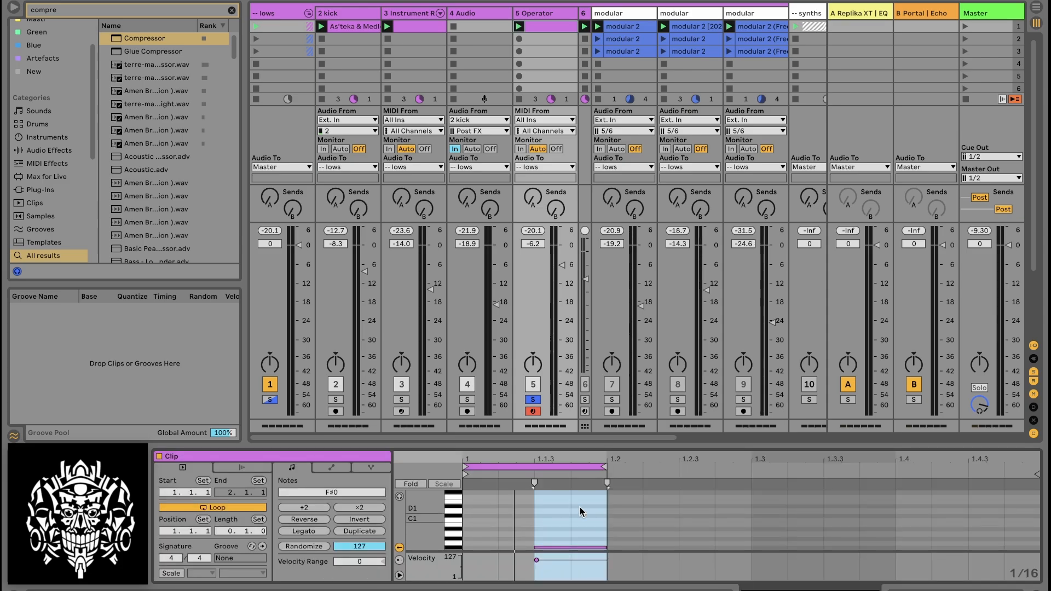
{"action": "left_click", "coordinate": [556, 523]}
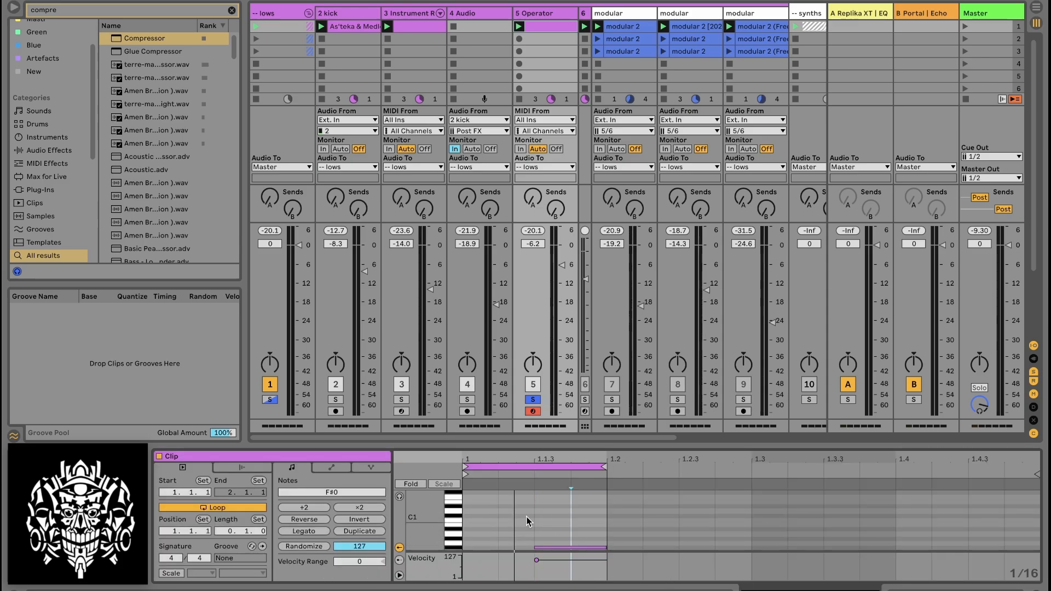
{"action": "left_click", "coordinate": [476, 516]}
{"action": "mouse_move", "coordinate": [475, 516]}
{"action": "left_mouse_down"}
{"action": "mouse_move", "coordinate": [522, 509]}
{"action": "mouse_move", "coordinate": [496, 528]}
{"action": "mouse_move", "coordinate": [578, 545]}
{"action": "left_mouse_up"}
{"action": "left_click", "coordinate": [549, 517]}
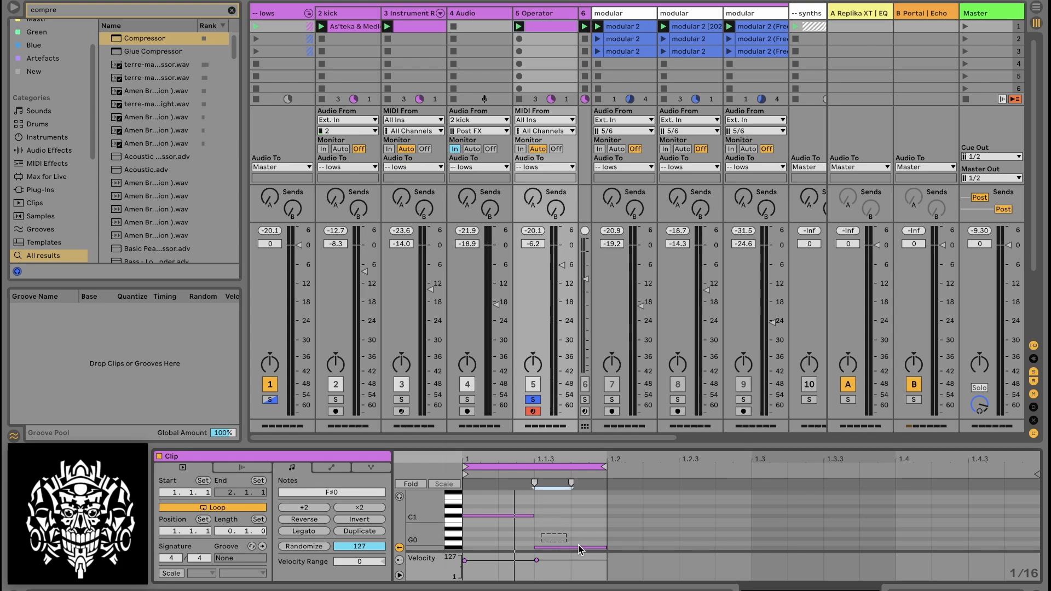
{"action": "left_click", "coordinate": [620, 517]}
{"action": "left_click_drag", "start_coordinate": [621, 516], "coordinate": [683, 509]}
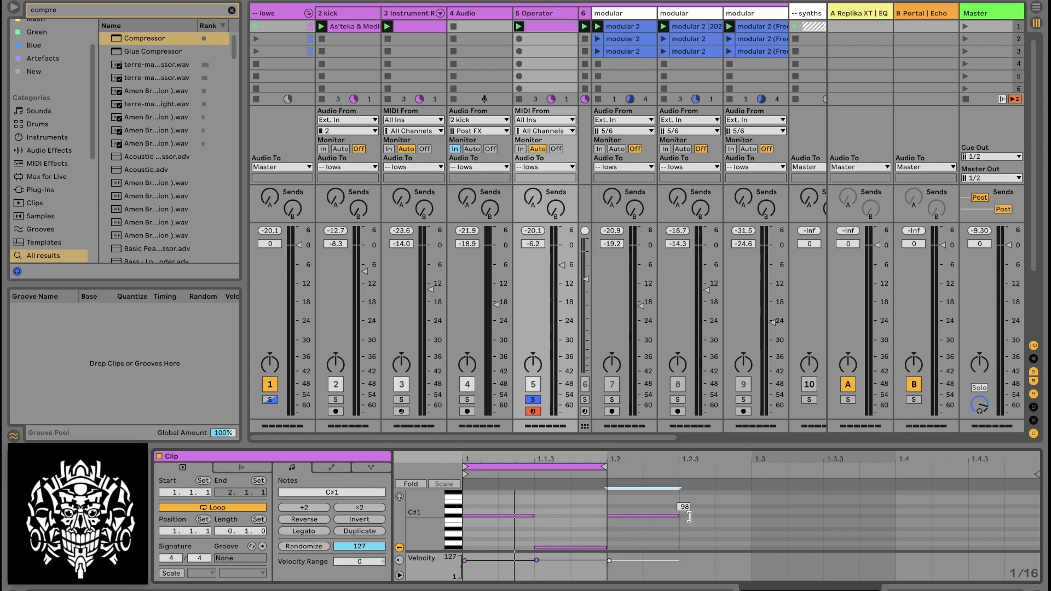
Step: Draw an F#0 note from 1.2.3 to 1.3 in the Operator clip, and undo the added notes
{"action": "left_click", "coordinate": [684, 544]}
{"action": "left_click_drag", "start_coordinate": [716, 543], "coordinate": [784, 543]}
{"action": "key", "text": "Down"}
{"action": "key", "text": "Left"}
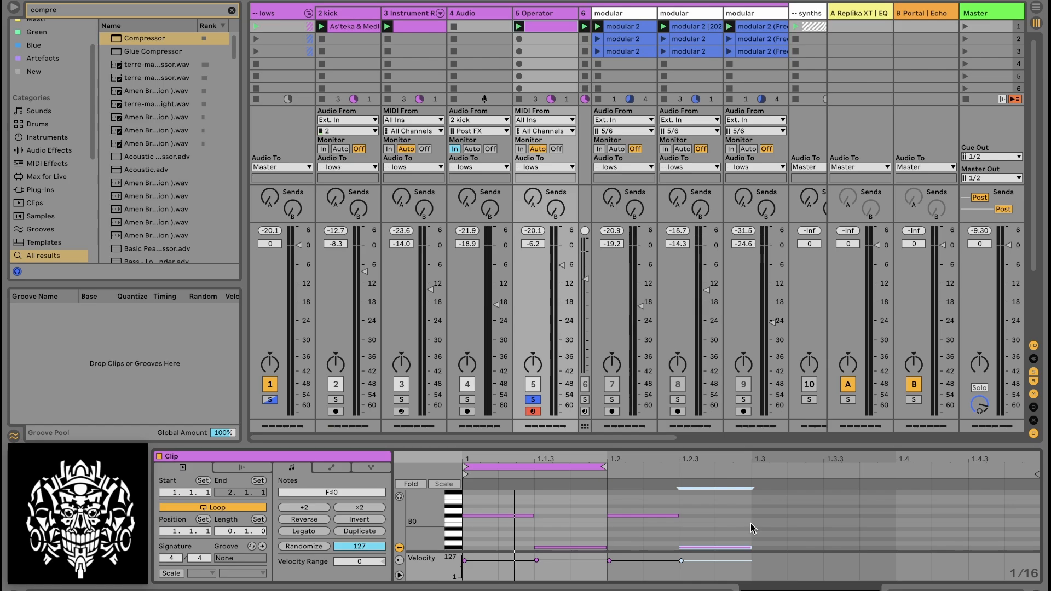
Step: Play the Operator track, show its devices and compare the envelope settings of oscillators A and B, finishing on the Saturator
{"action": "key", "text": "space"}
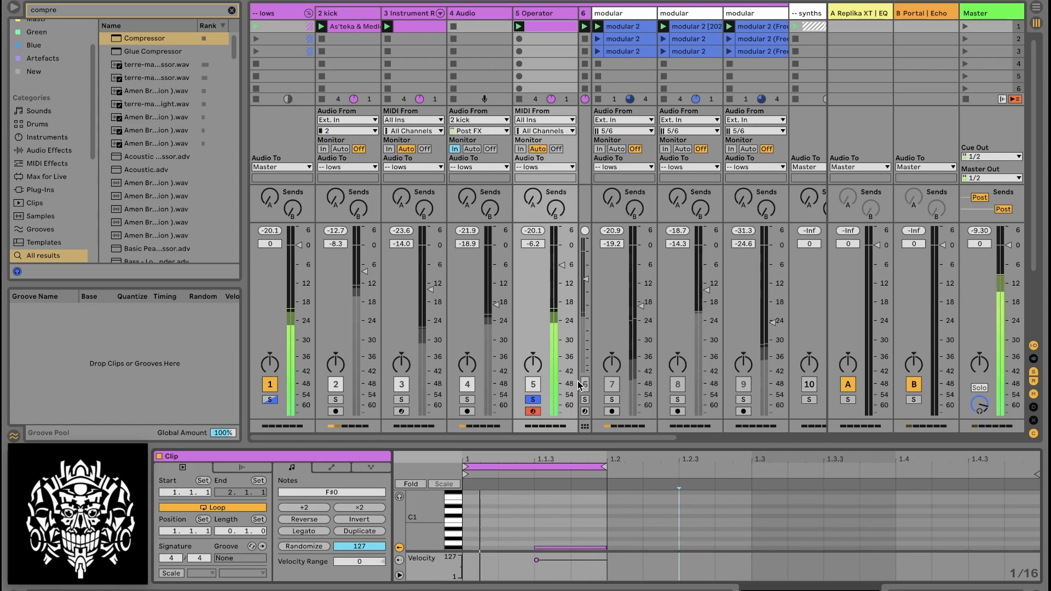
{"action": "key", "text": "shift+Tab"}
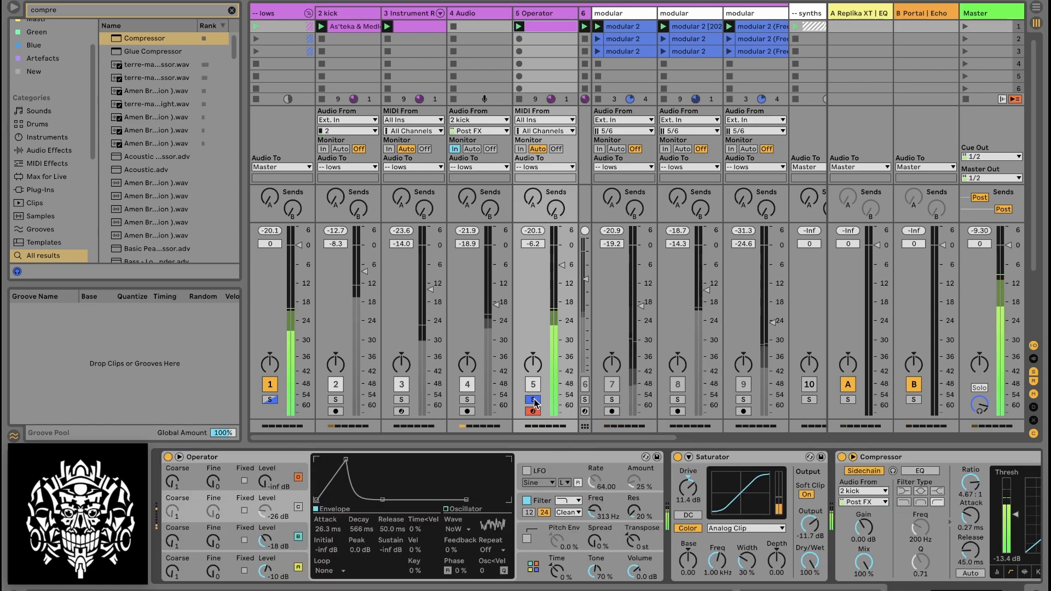
{"action": "left_click", "coordinate": [291, 567]}
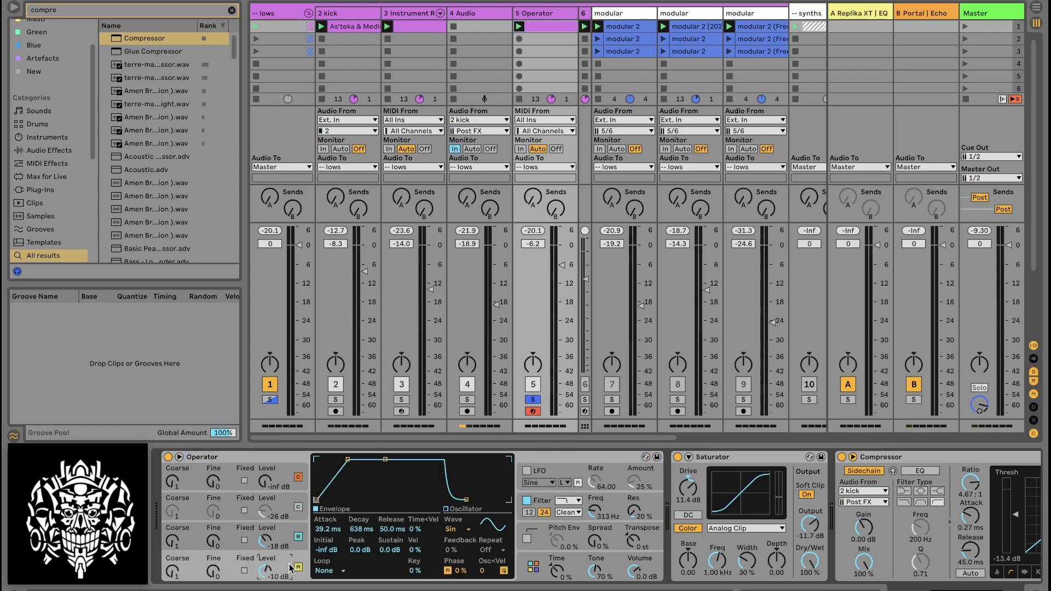
{"action": "left_click", "coordinate": [283, 542]}
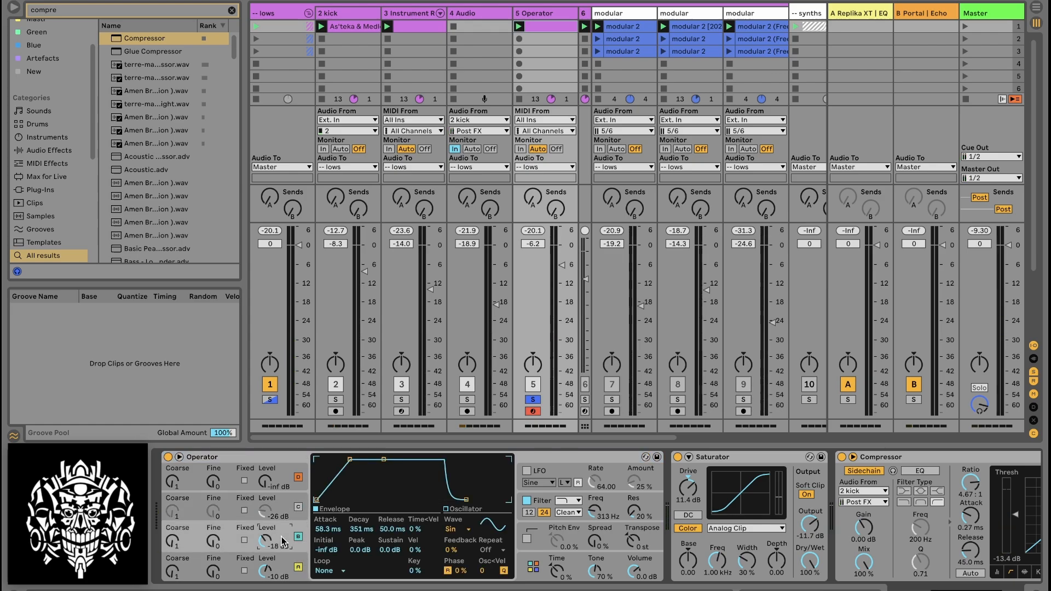
{"action": "left_click", "coordinate": [284, 564]}
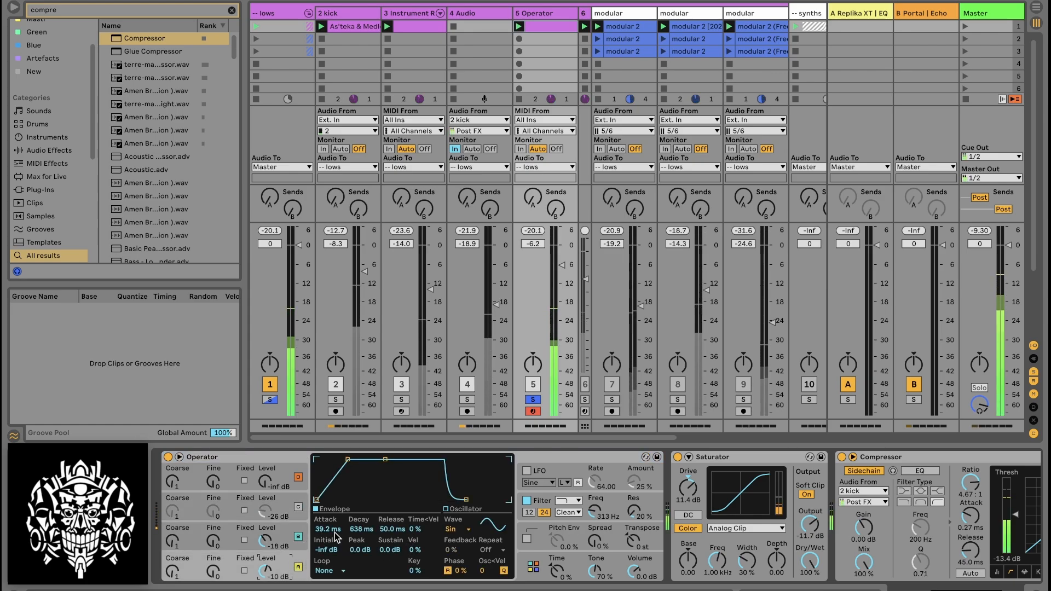
{"action": "left_click", "coordinate": [284, 539]}
{"action": "left_click", "coordinate": [282, 560]}
{"action": "left_click", "coordinate": [284, 539]}
{"action": "left_click", "coordinate": [282, 560]}
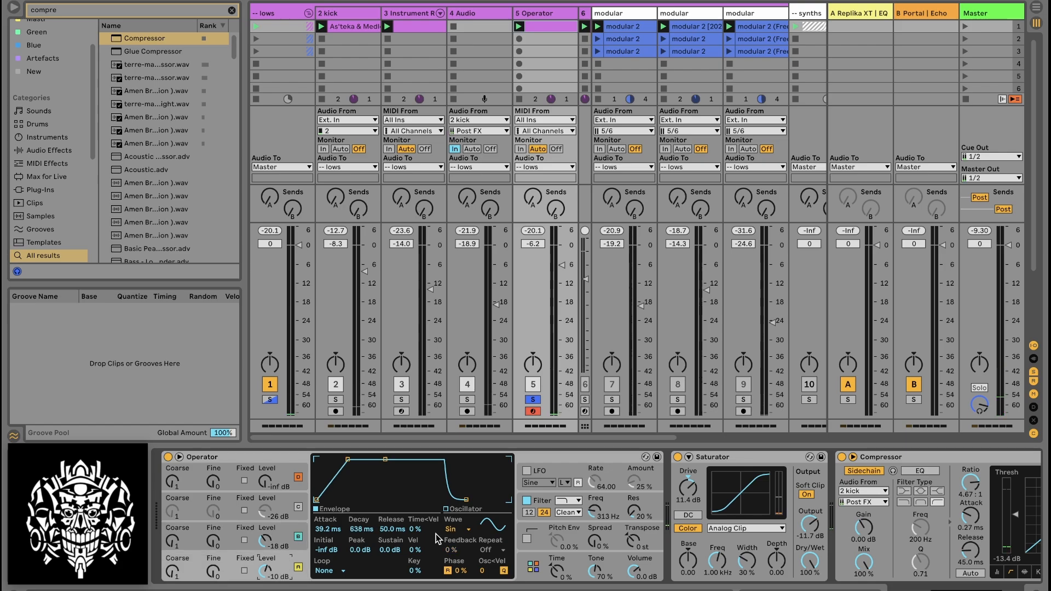
{"action": "left_click", "coordinate": [292, 536]}
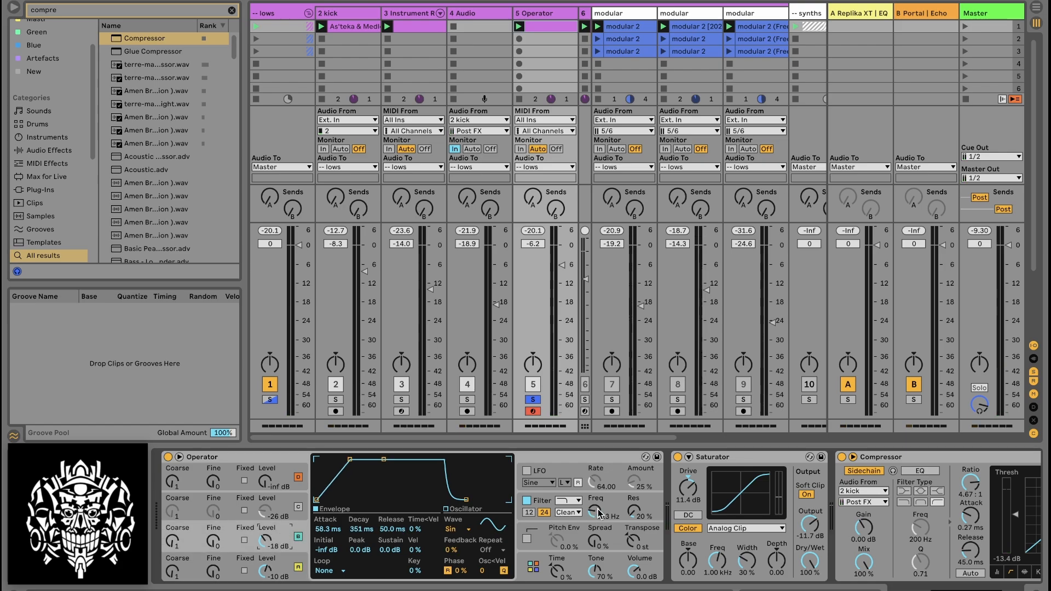
{"action": "left_click", "coordinate": [714, 461]}
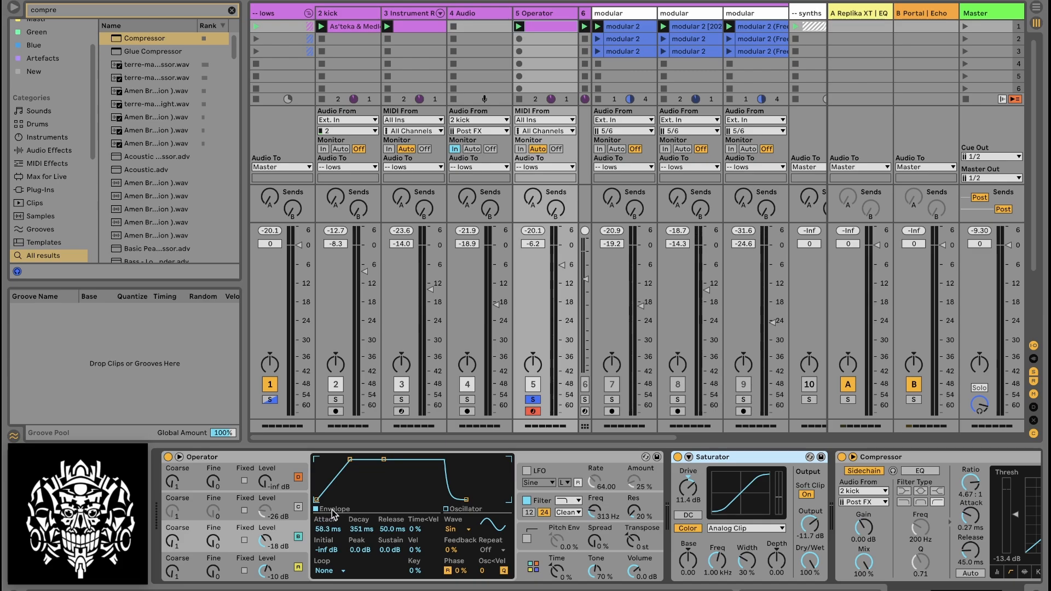
Step: Try an attack of 99.1 ms on Operator's oscillator B, undo it, and compare the envelopes of oscillators A and B during playback
{"action": "left_click", "coordinate": [333, 534]}
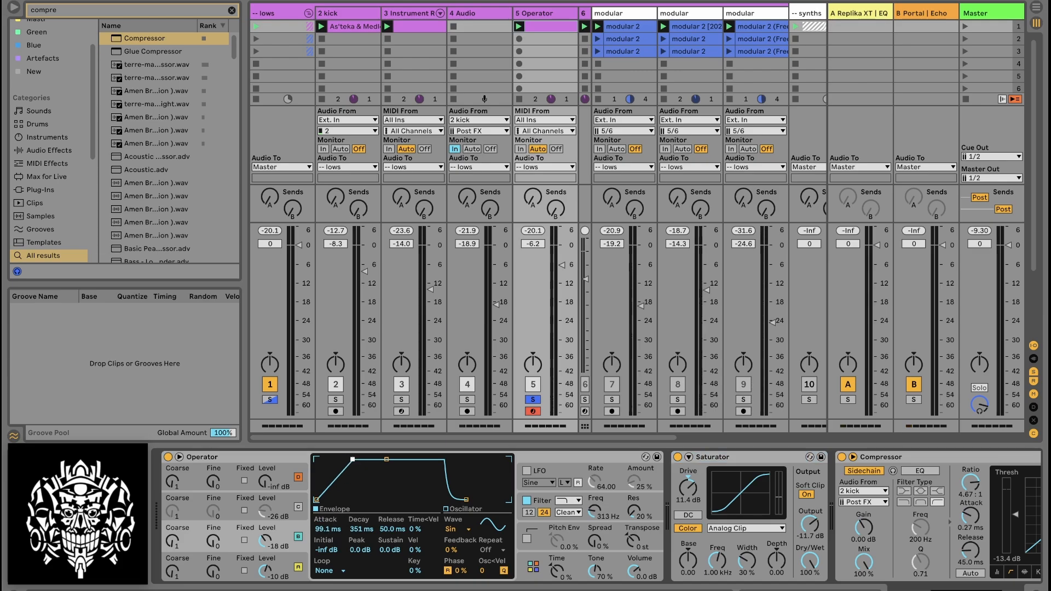
{"action": "key", "text": "ctrl+z"}
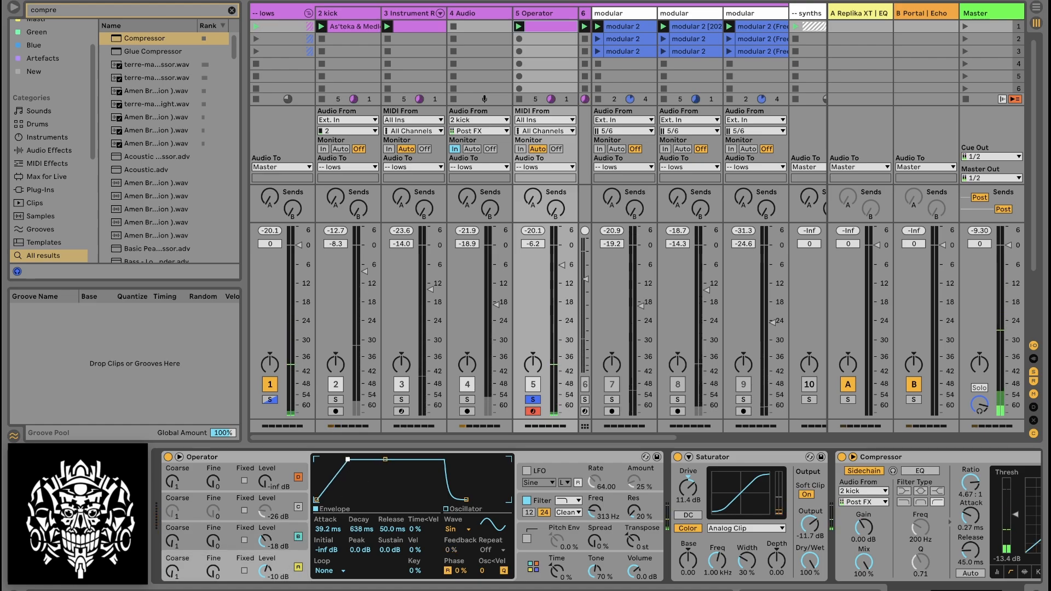
{"action": "mouse_move", "coordinate": [349, 460]}
{"action": "left_mouse_down"}
{"action": "mouse_move", "coordinate": [373, 459]}
{"action": "mouse_move", "coordinate": [350, 462]}
{"action": "left_mouse_up"}
{"action": "left_click", "coordinate": [288, 535]}
{"action": "left_click", "coordinate": [287, 568]}
{"action": "left_click", "coordinate": [284, 539]}
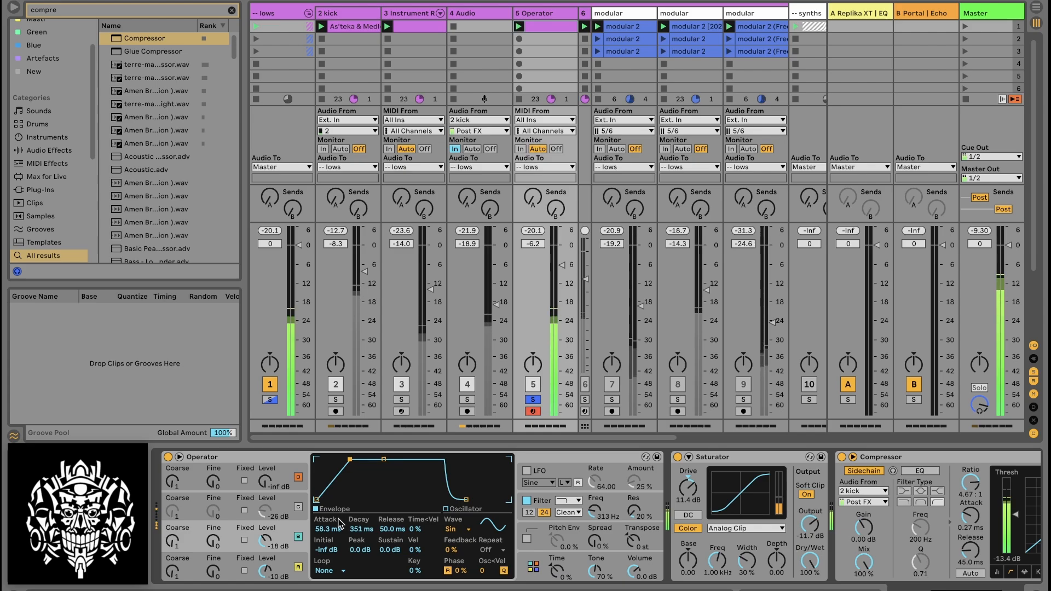
{"action": "key", "text": "space"}
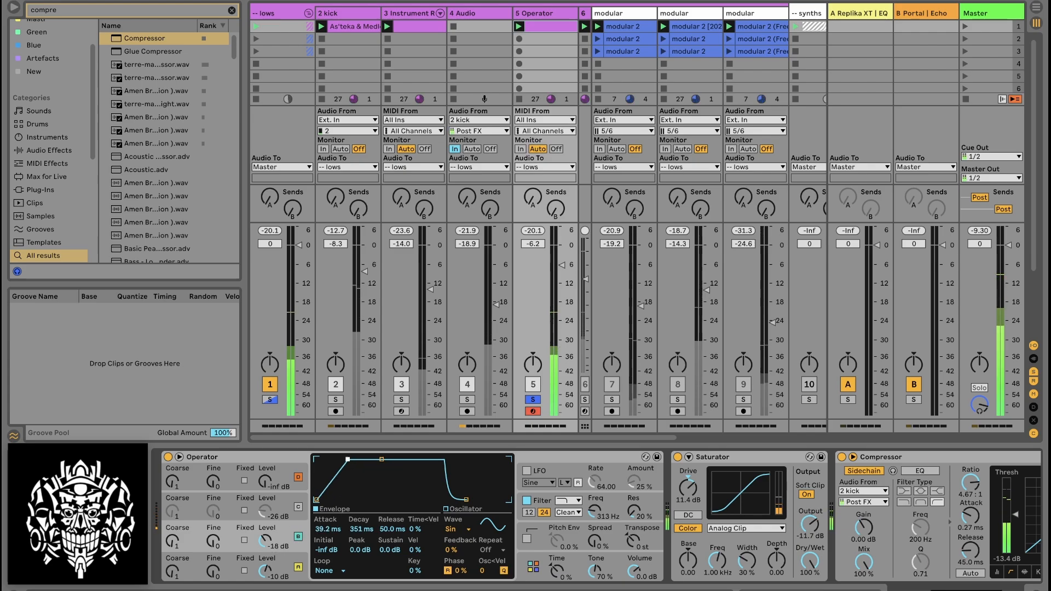
Step: Try a 0.00 ms attack on Operator's oscillator A and play the track together with the soloed kick
{"action": "left_click_drag", "start_coordinate": [351, 460], "coordinate": [317, 460]}
{"action": "left_click", "coordinate": [284, 569]}
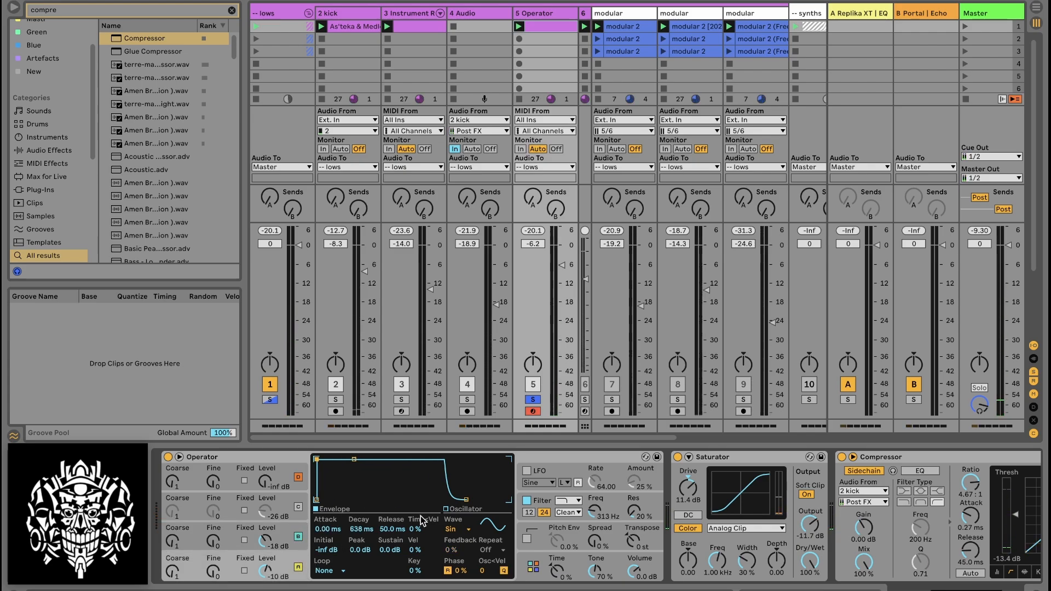
{"action": "key", "text": "space"}
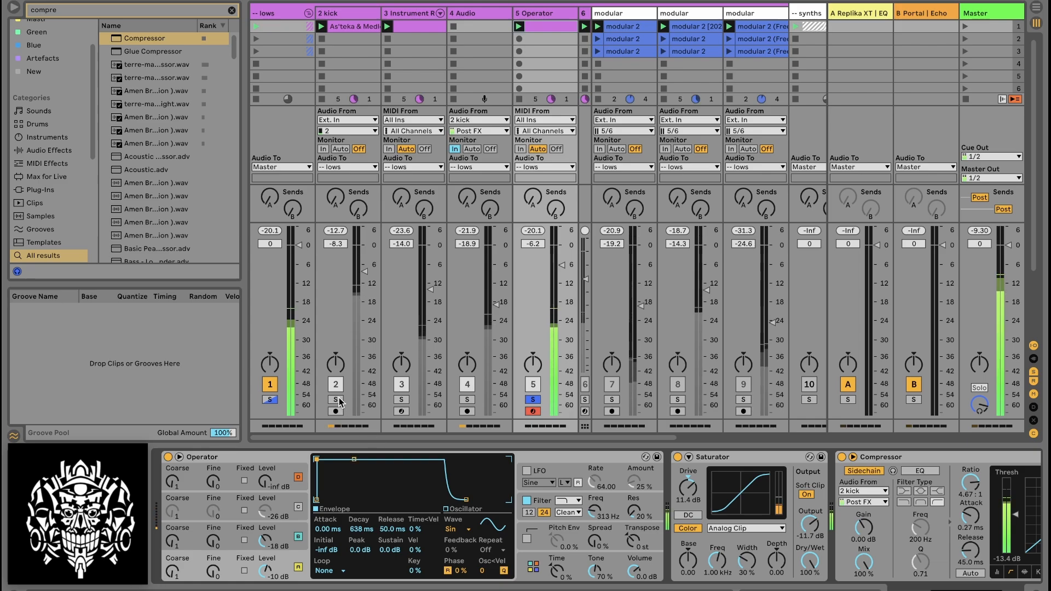
{"action": "left_click", "coordinate": [336, 400]}
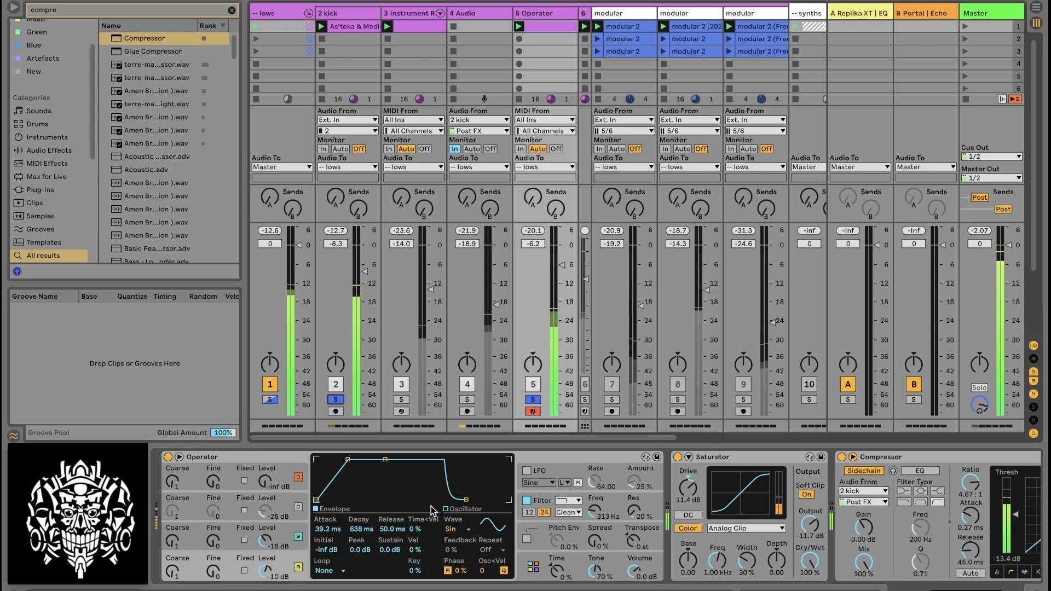
Step: Clear the track solos, show the kick and Instrument Rack devices, and briefly solo the rack's second 100_TK_010 chain
{"action": "left_click", "coordinate": [534, 401]}
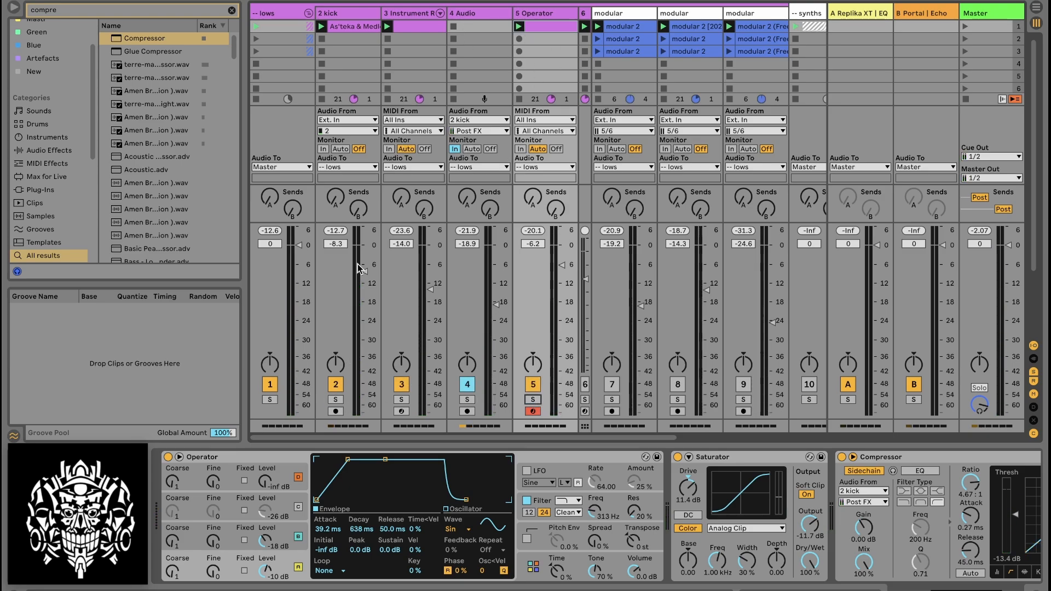
{"action": "left_click", "coordinate": [367, 15]}
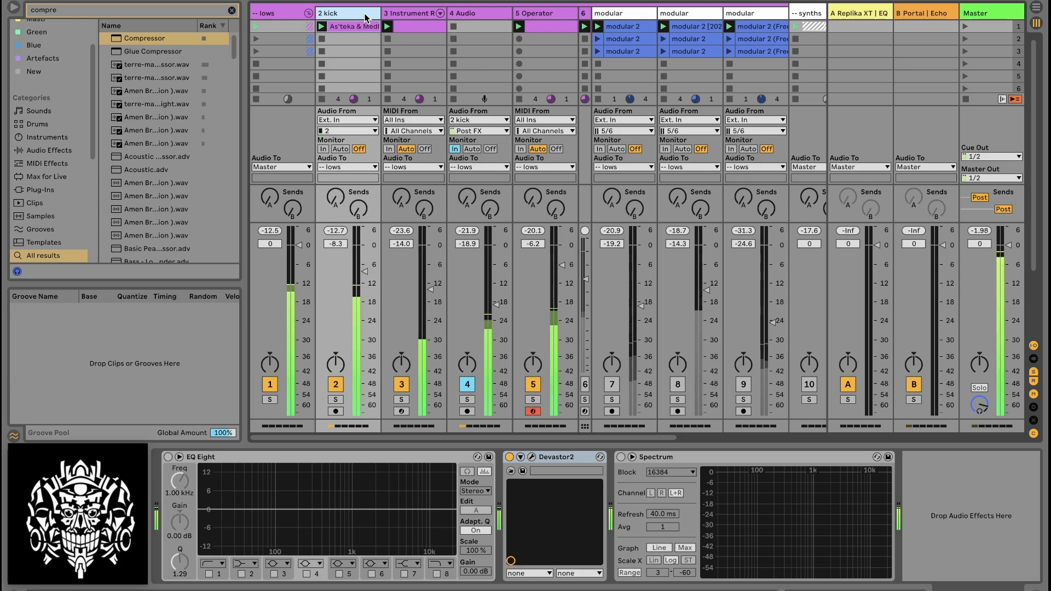
{"action": "left_click", "coordinate": [386, 11]}
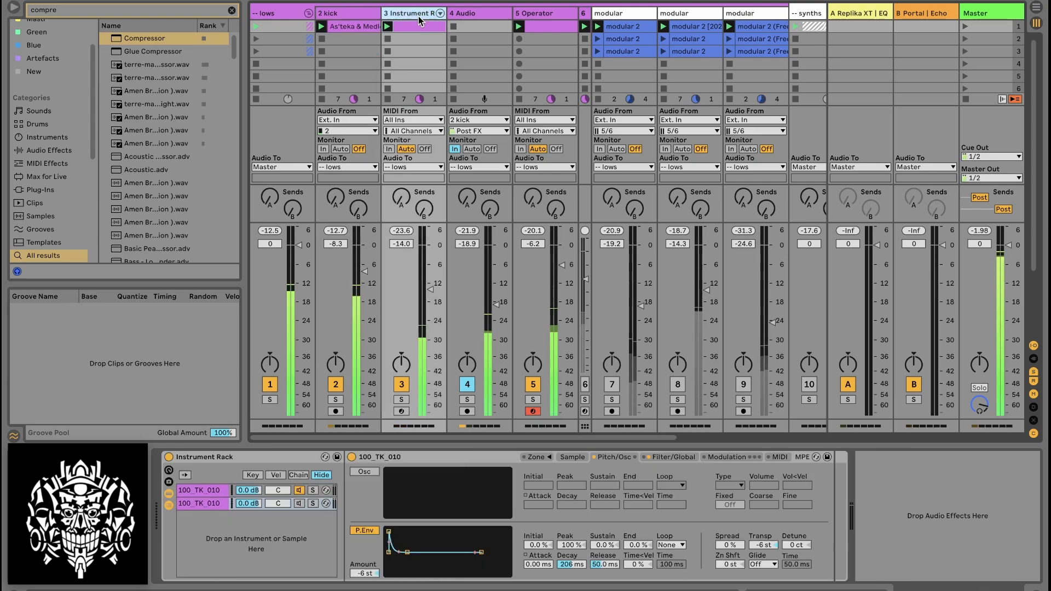
{"action": "left_click", "coordinate": [314, 503]}
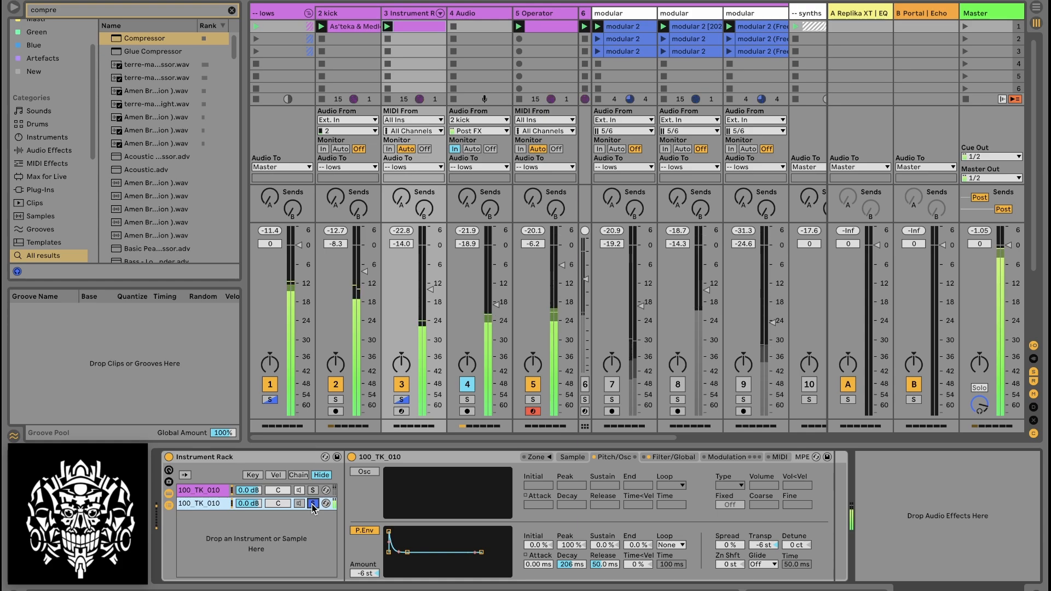
{"action": "left_click", "coordinate": [315, 503]}
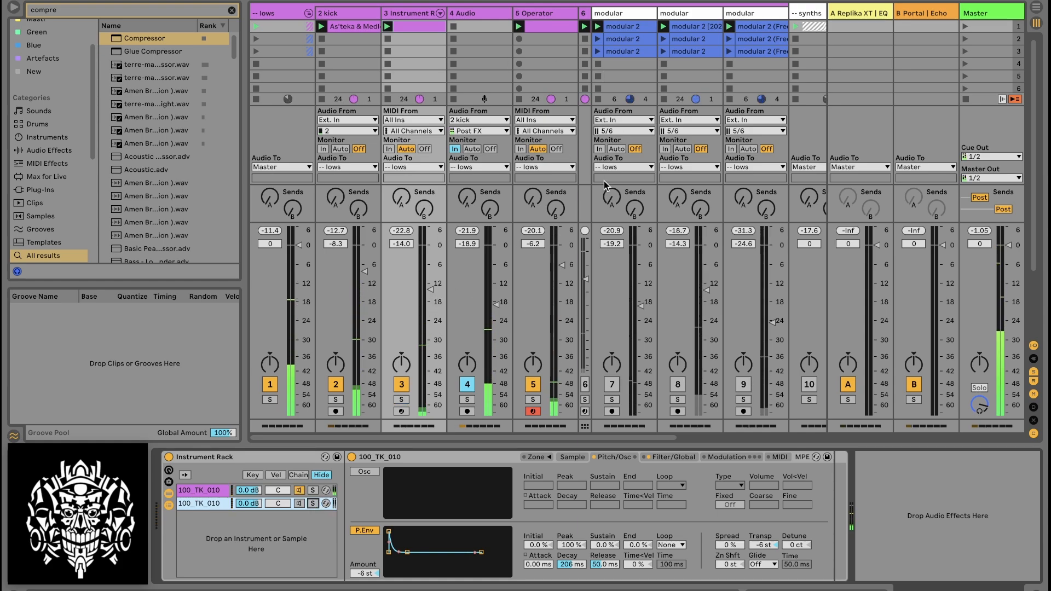
Step: Show the first modular track's devices, play it soloed, and open its modular 2 clip
{"action": "left_click", "coordinate": [618, 15]}
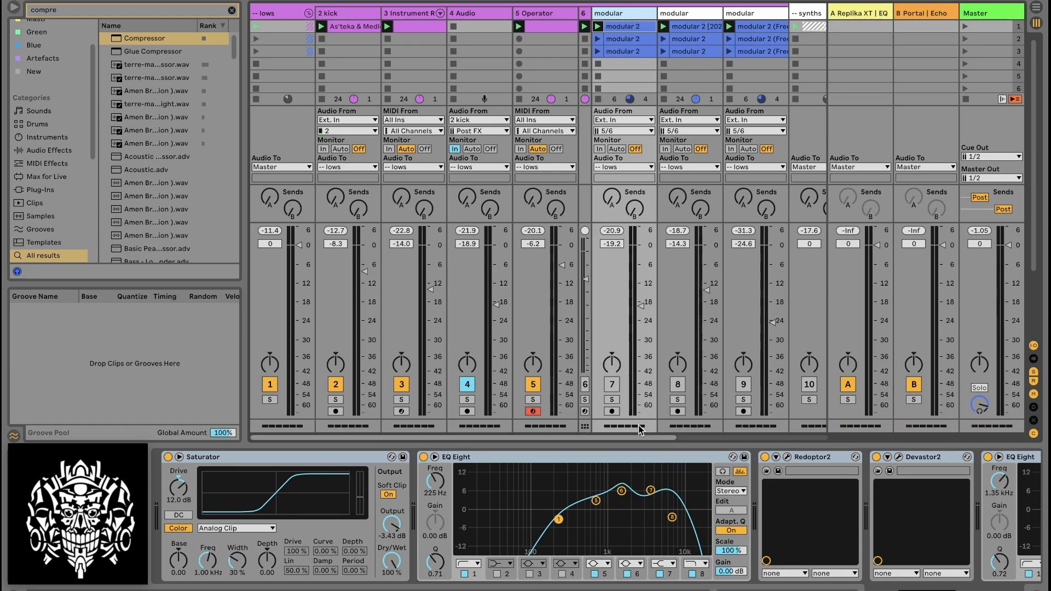
{"action": "left_click", "coordinate": [612, 400]}
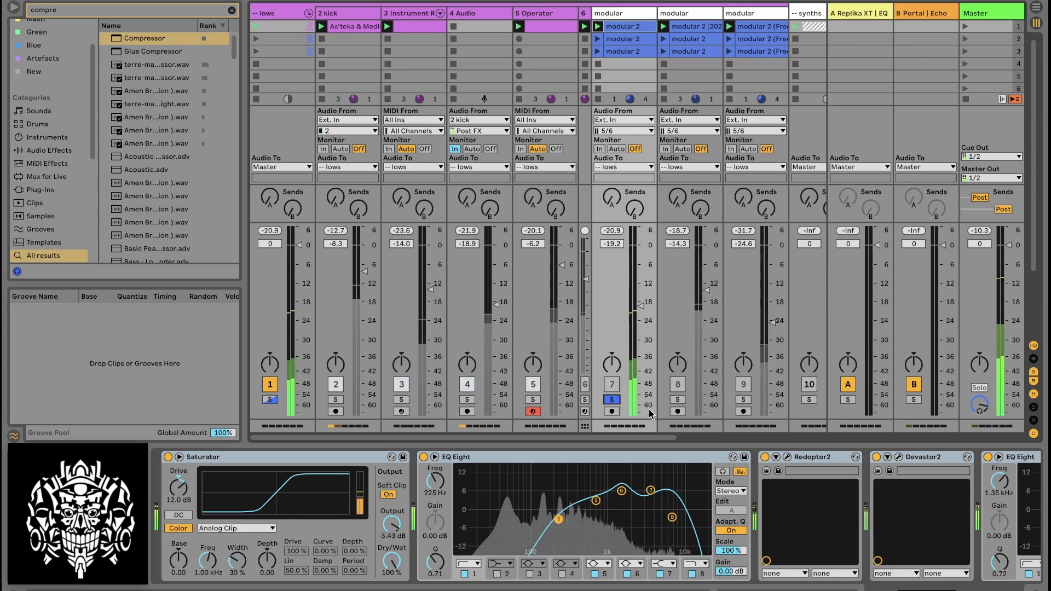
{"action": "key", "text": "shift+Tab"}
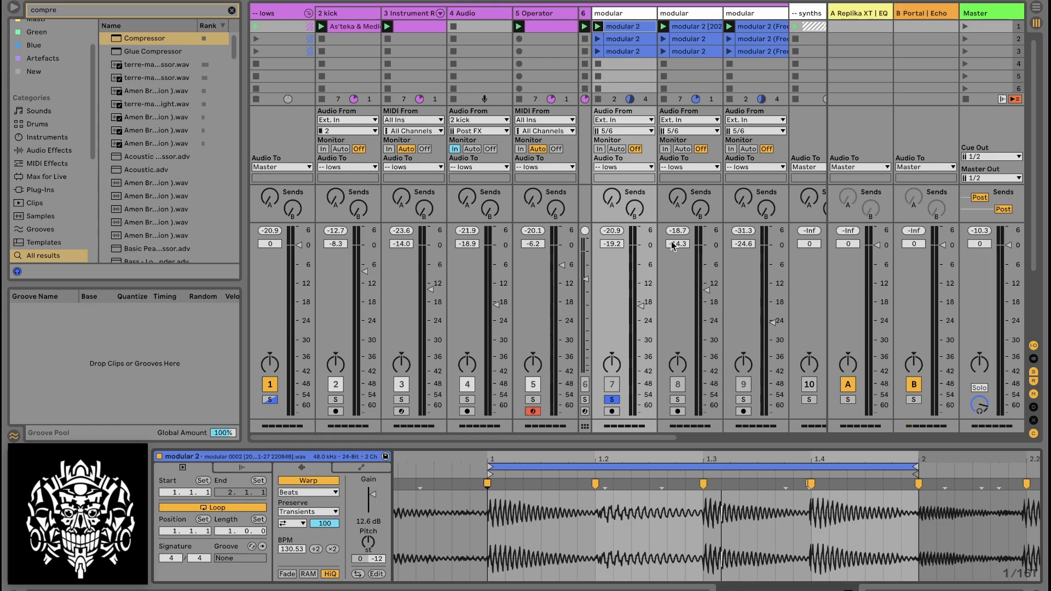
Step: Return to the first modular track's device chain, deactivate all of its devices and play the unprocessed sound
{"action": "left_click", "coordinate": [936, 590]}
{"action": "left_click", "coordinate": [672, 456]}
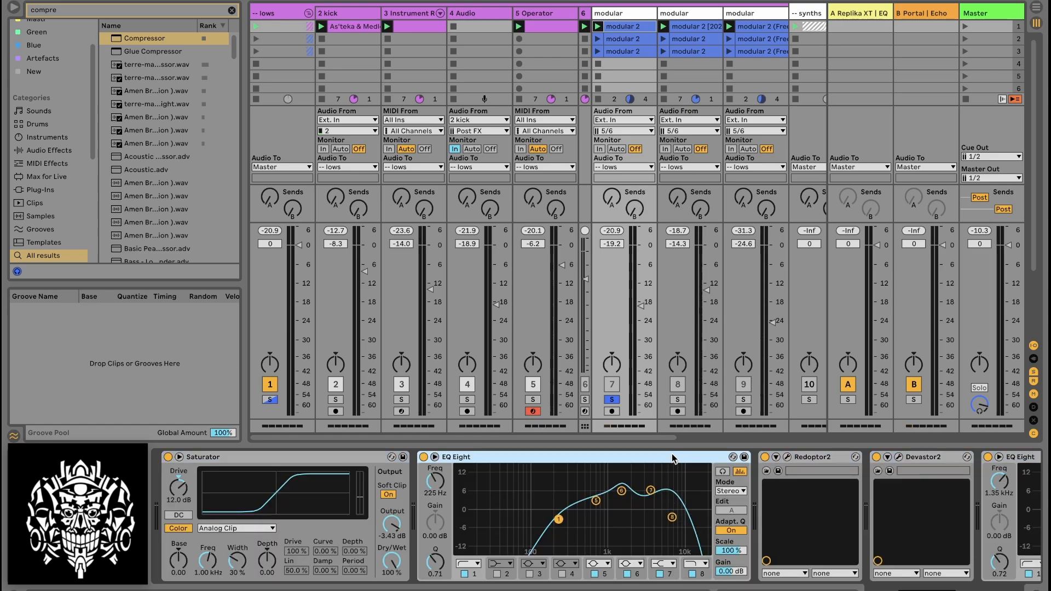
{"action": "key", "text": "super+a"}
{"action": "key", "text": "0"}
{"action": "key", "text": "space"}
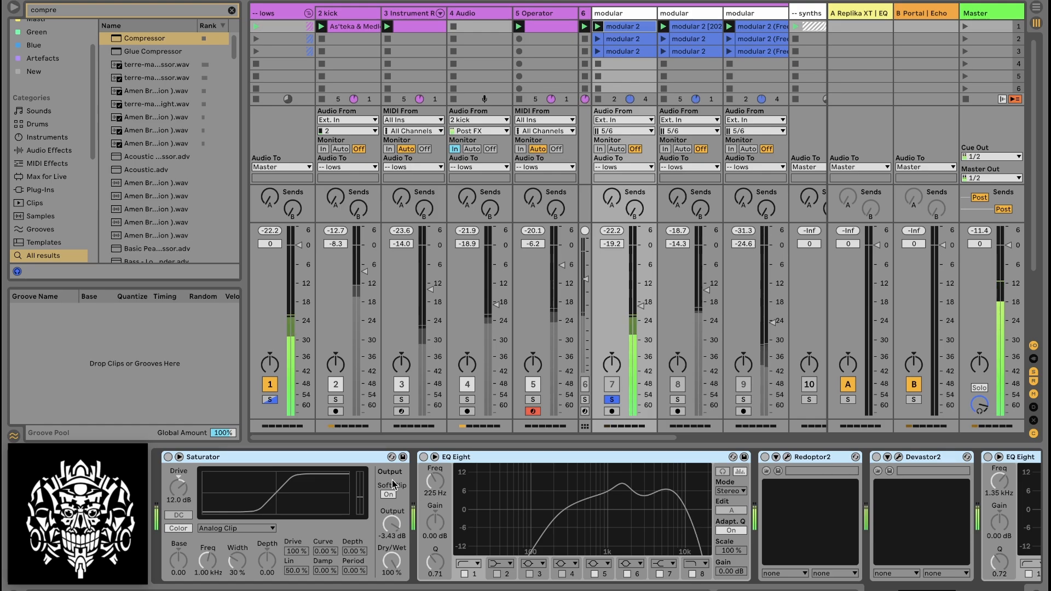
Step: Reactivate the first modular track's devices in order, from the Saturator and EQ Eight through the sidechained Compressor to the Spectrum
{"action": "left_click", "coordinate": [306, 457]}
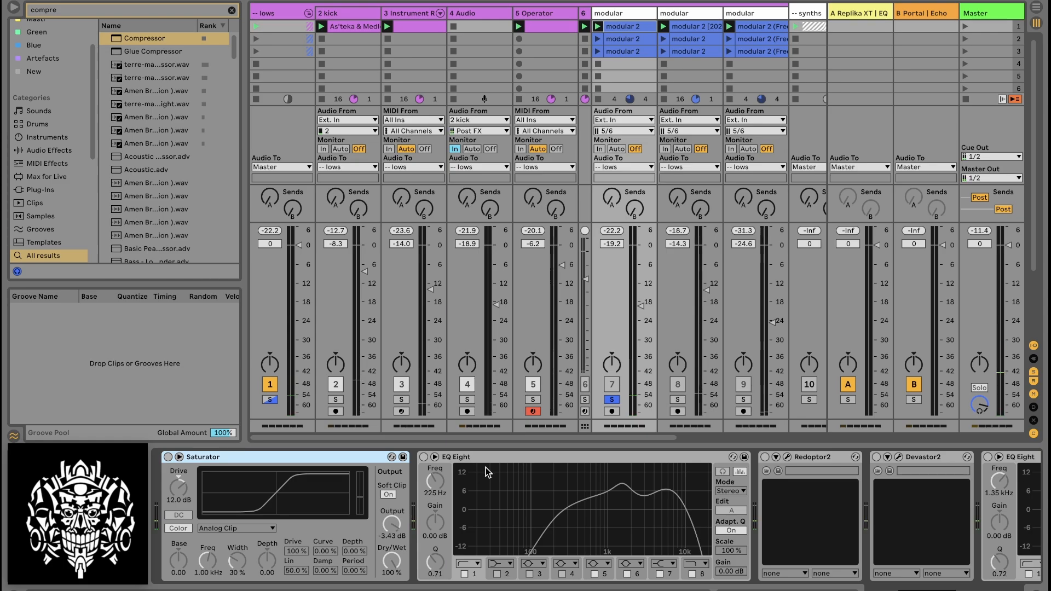
{"action": "key", "text": "space"}
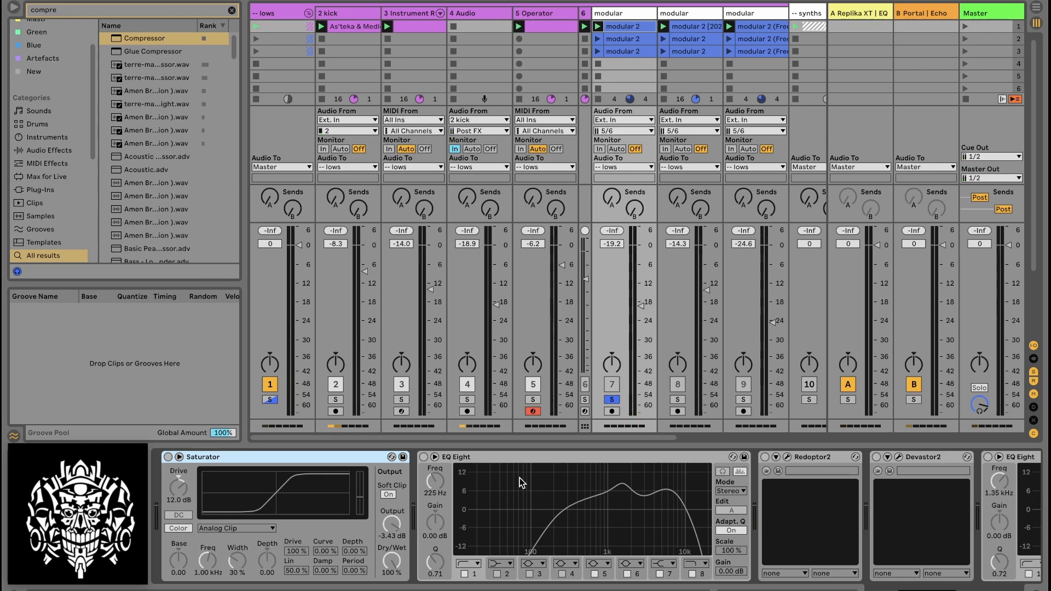
{"action": "left_click", "coordinate": [507, 459]}
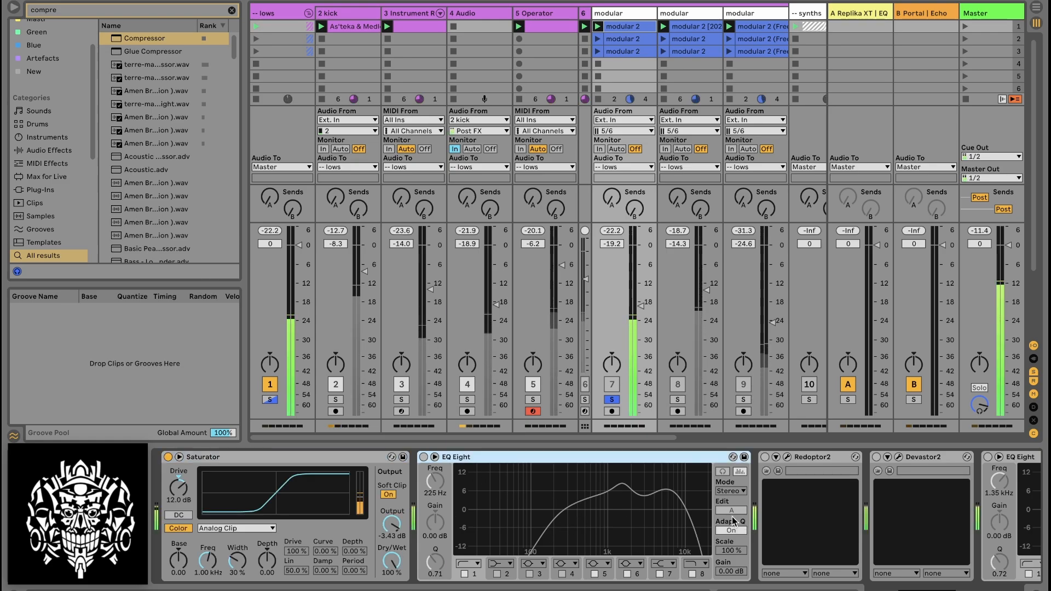
{"action": "left_click_drag", "start_coordinate": [882, 588], "coordinate": [969, 589]}
{"action": "left_click", "coordinate": [553, 457]}
{"action": "left_click", "coordinate": [548, 457]}
{"action": "left_click", "coordinate": [531, 457]}
{"action": "left_click", "coordinate": [564, 458]}
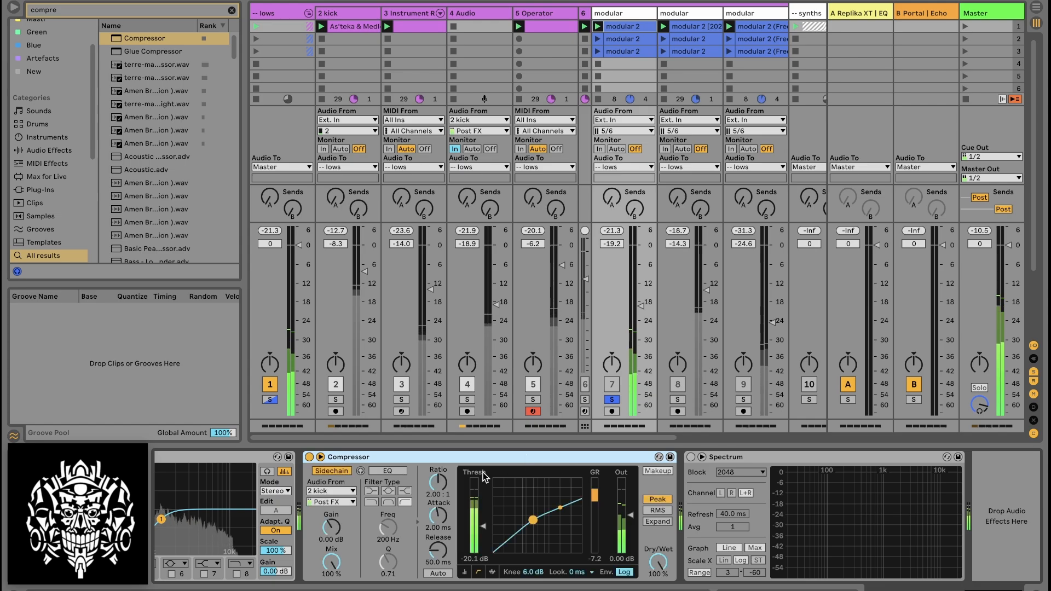
{"action": "left_click", "coordinate": [759, 459]}
{"action": "key", "text": "0"}
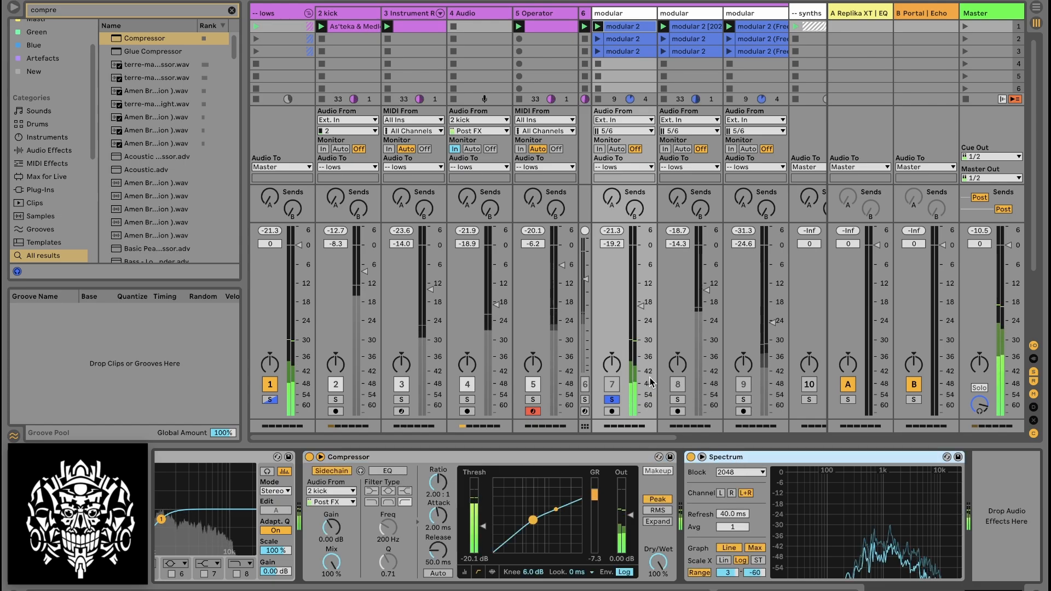
Step: Solo the second modular track, play it, and examine its Saturator, sidechained Compressor and EQ Eight
{"action": "left_click", "coordinate": [677, 399]}
{"action": "left_click", "coordinate": [675, 14]}
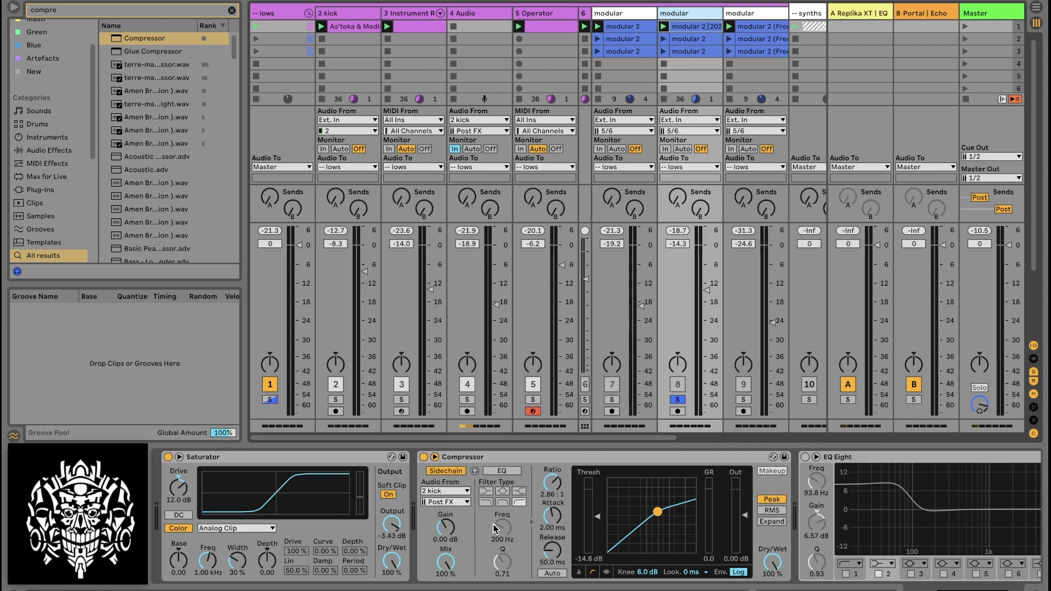
{"action": "key", "text": "space"}
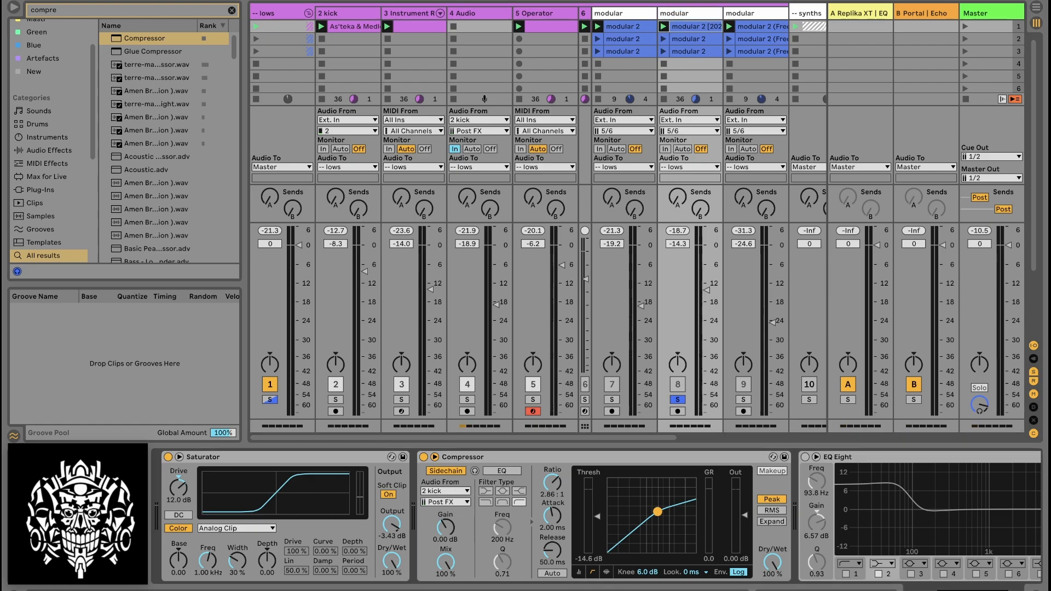
{"action": "scroll", "coordinate": [547, 514], "scroll_direction": "right", "scroll_amount": 3}
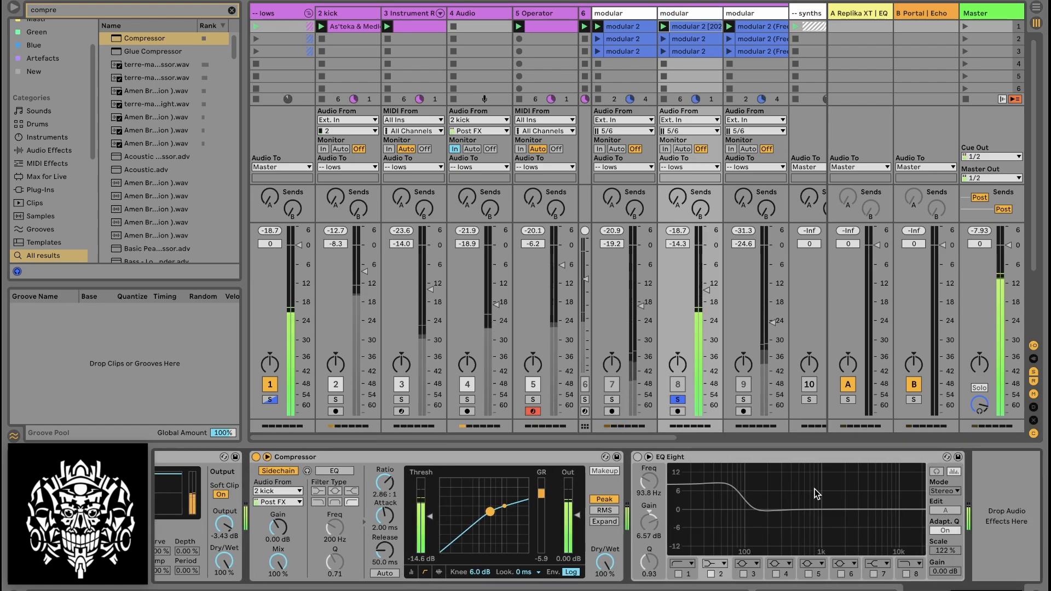
Step: Solo the third modular track, examine its EQ Eight and Saturator chain through to the Delay, and switch the Delay off and on
{"action": "left_click", "coordinate": [743, 399]}
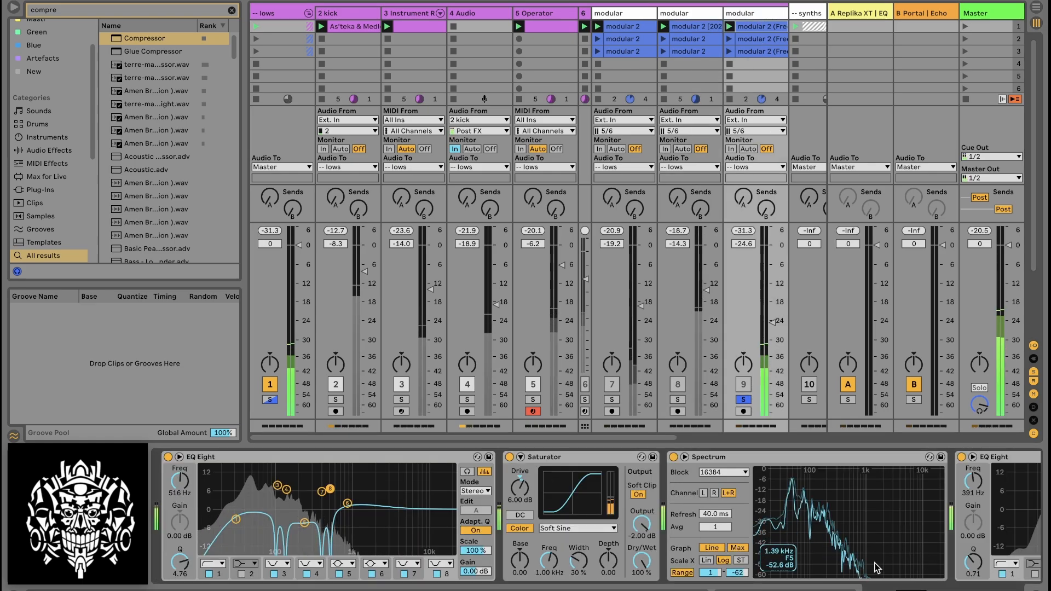
{"action": "scroll", "coordinate": [597, 516], "scroll_direction": "right", "scroll_amount": 6}
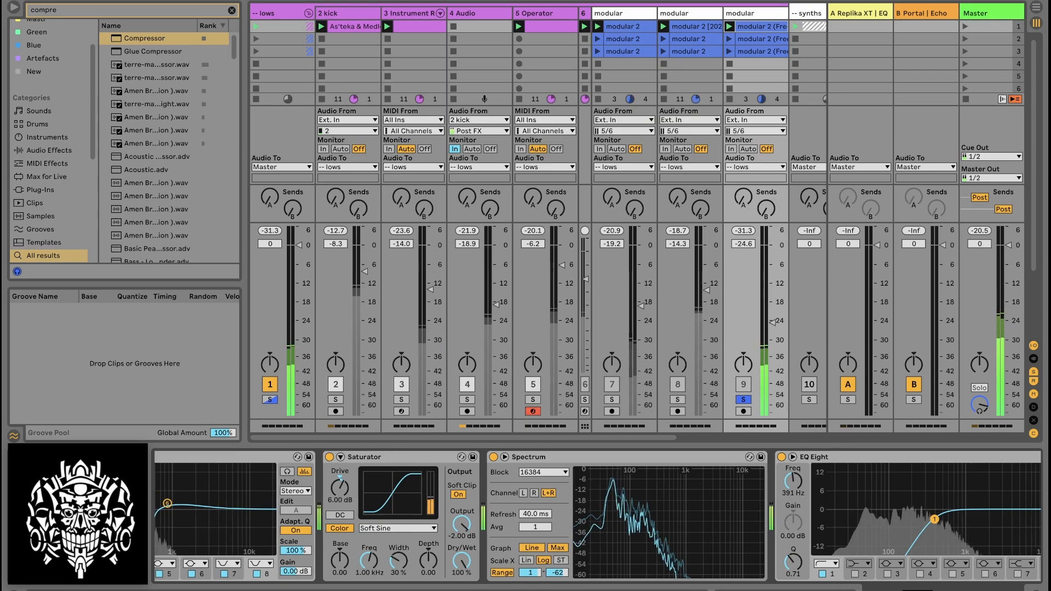
{"action": "scroll", "coordinate": [598, 515], "scroll_direction": "right", "scroll_amount": 10}
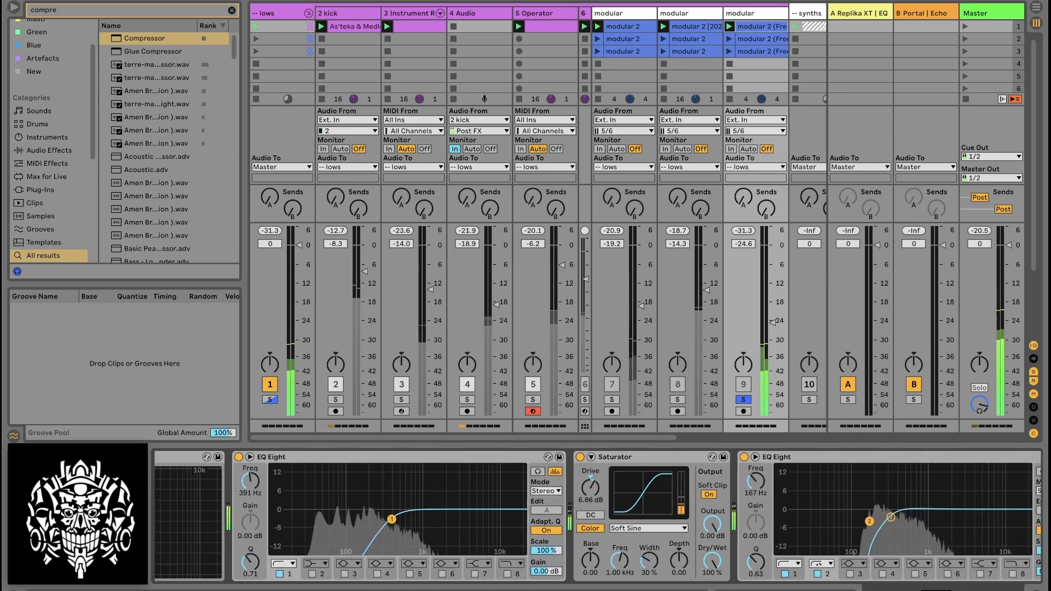
{"action": "scroll", "coordinate": [597, 516], "scroll_direction": "right", "scroll_amount": 8}
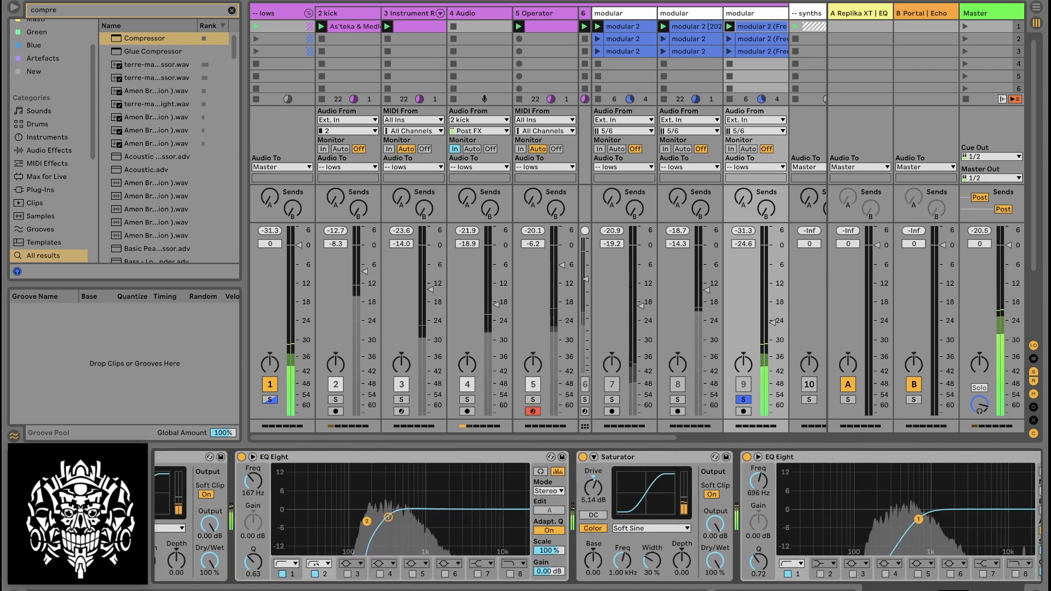
{"action": "scroll", "coordinate": [597, 516], "scroll_direction": "right", "scroll_amount": 7}
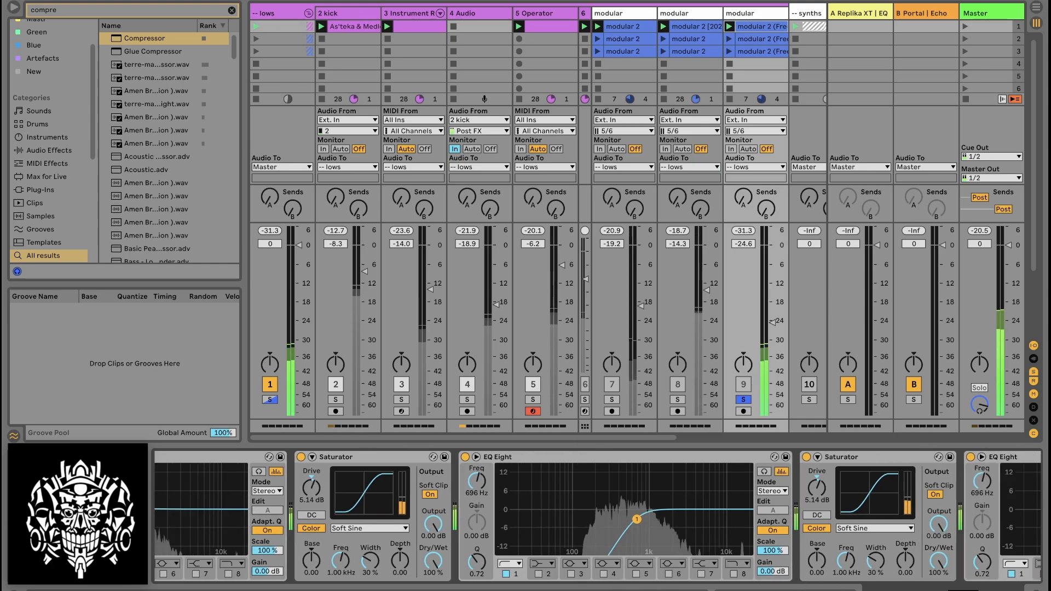
{"action": "scroll", "coordinate": [598, 516], "scroll_direction": "right", "scroll_amount": 6}
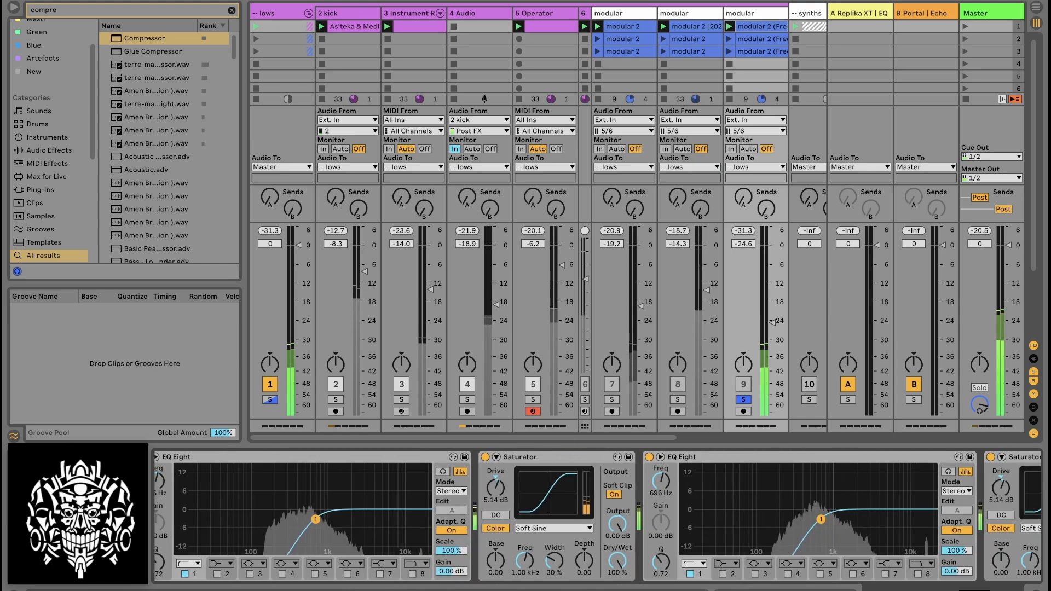
{"action": "scroll", "coordinate": [598, 516], "scroll_direction": "right", "scroll_amount": 7}
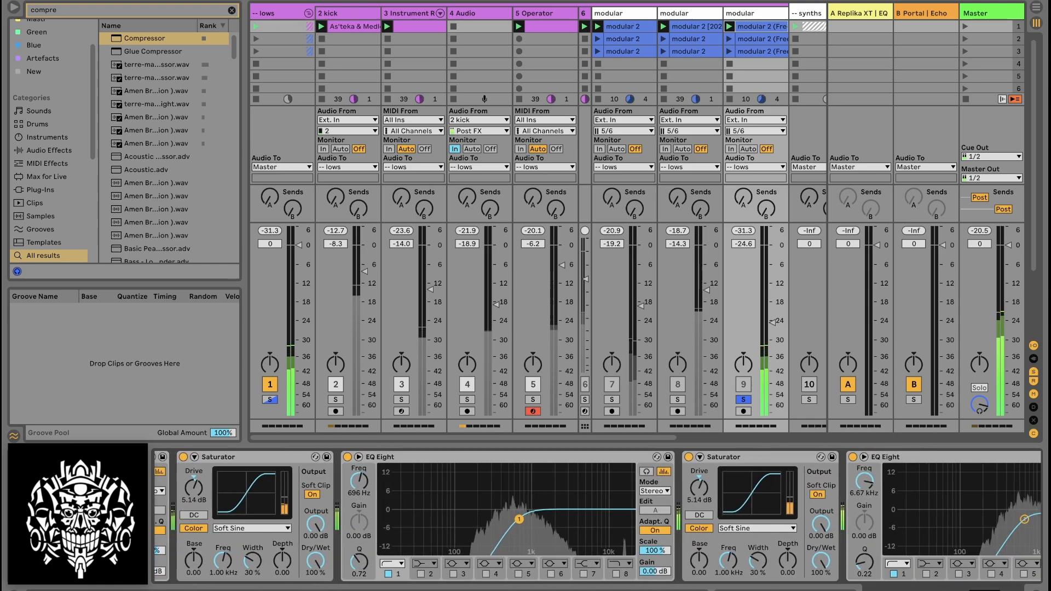
{"action": "scroll", "coordinate": [598, 515], "scroll_direction": "right", "scroll_amount": 9}
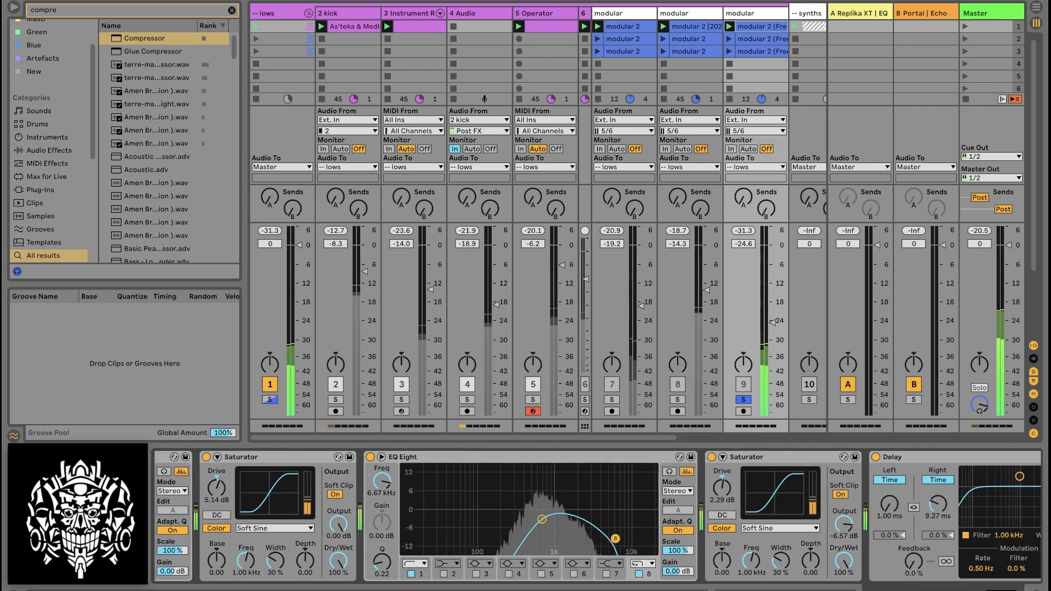
{"action": "scroll", "coordinate": [598, 515], "scroll_direction": "right", "scroll_amount": 2}
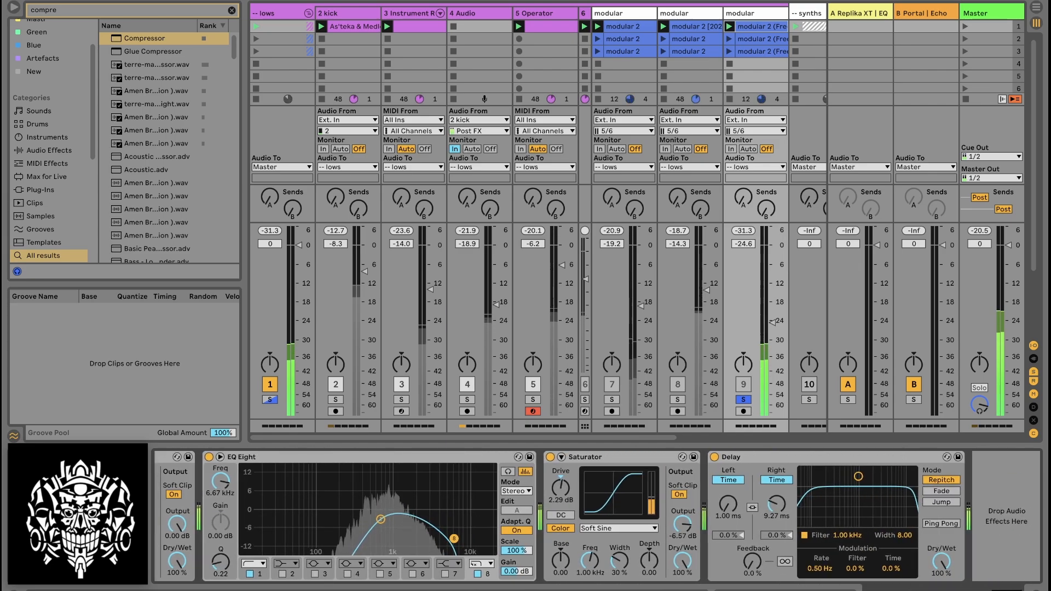
{"action": "left_click", "coordinate": [715, 457]}
{"action": "left_click", "coordinate": [714, 457]}
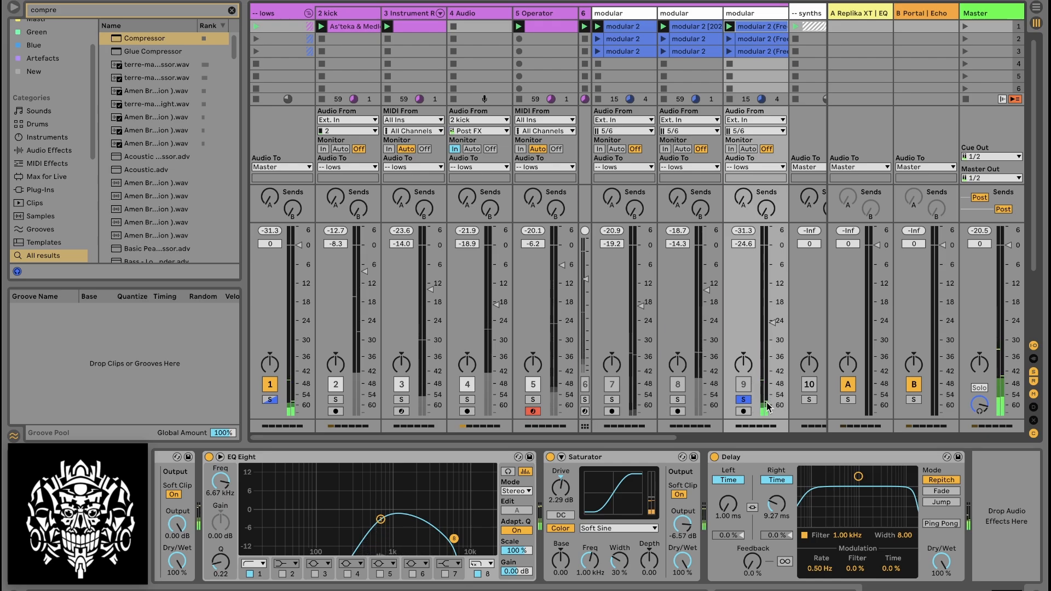
Step: Unsolo the third modular track, then play the lows group while activating the three modular tracks one by one
{"action": "left_click", "coordinate": [744, 400]}
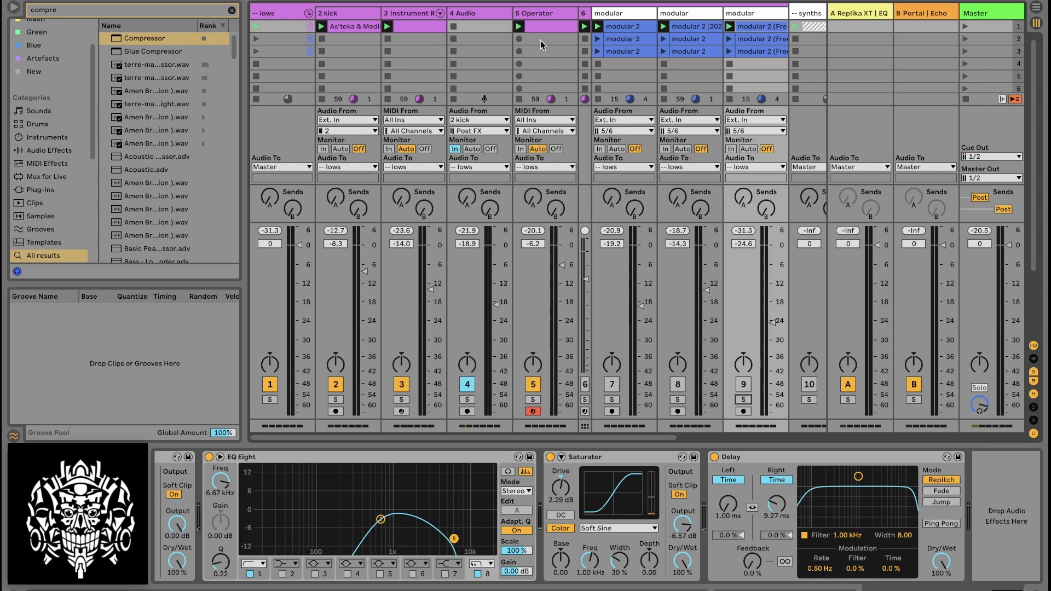
{"action": "left_click", "coordinate": [267, 15]}
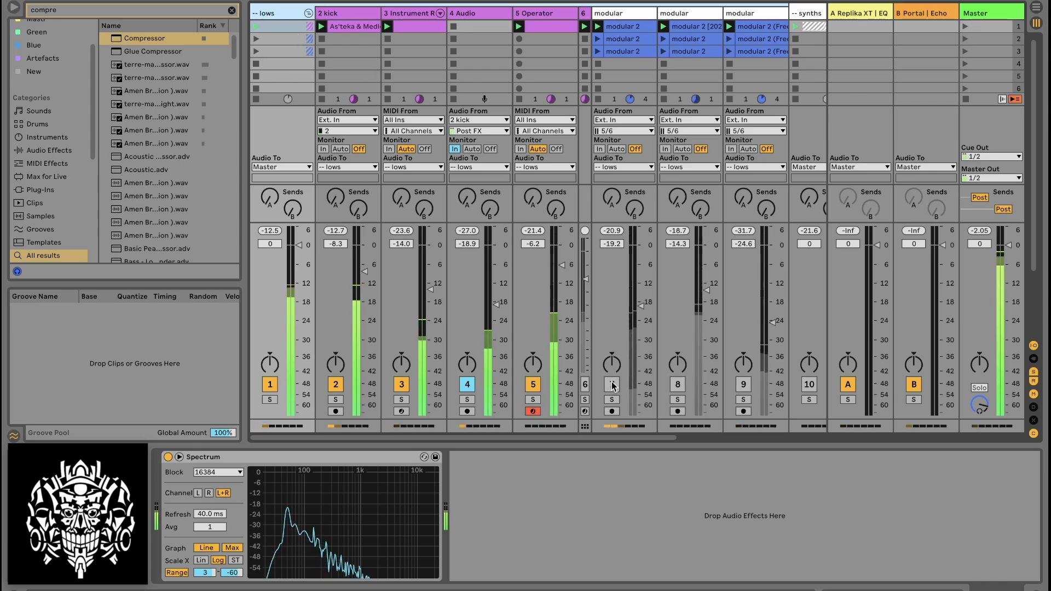
{"action": "left_click", "coordinate": [612, 384]}
{"action": "left_click", "coordinate": [677, 384]}
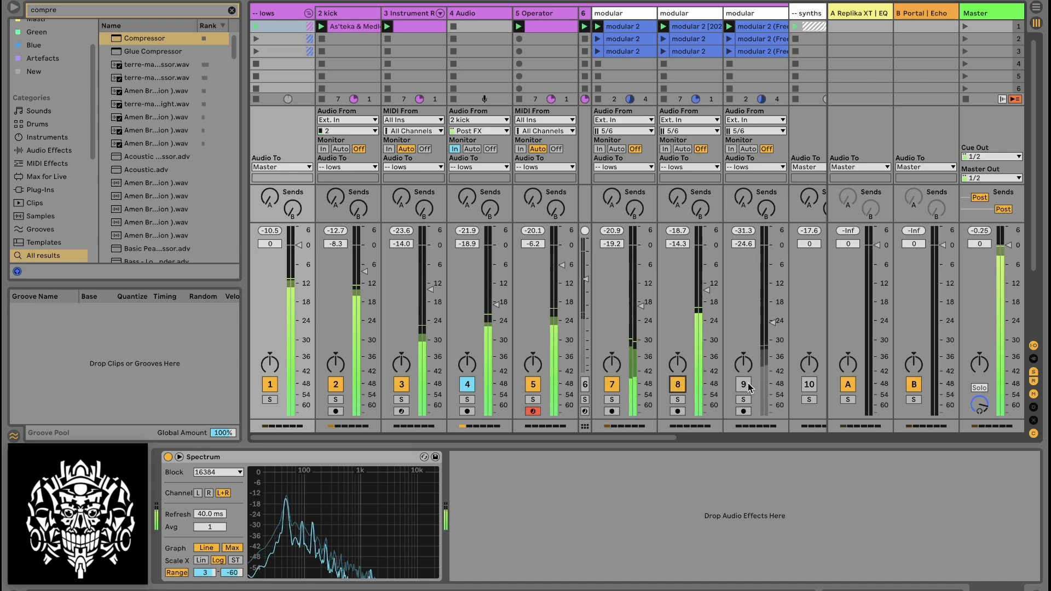
{"action": "left_click", "coordinate": [744, 385]}
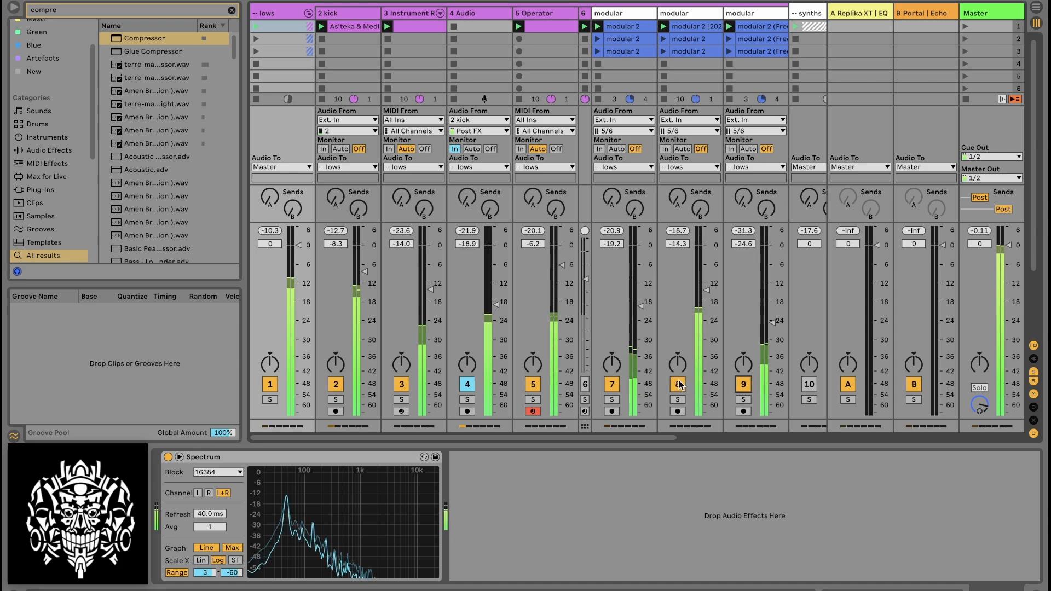
Step: Mute the modular and Operator tracks, then the Instrument Rack track, leaving the 2 kick and 4 Audio tracks playing
{"action": "left_click", "coordinate": [534, 386]}
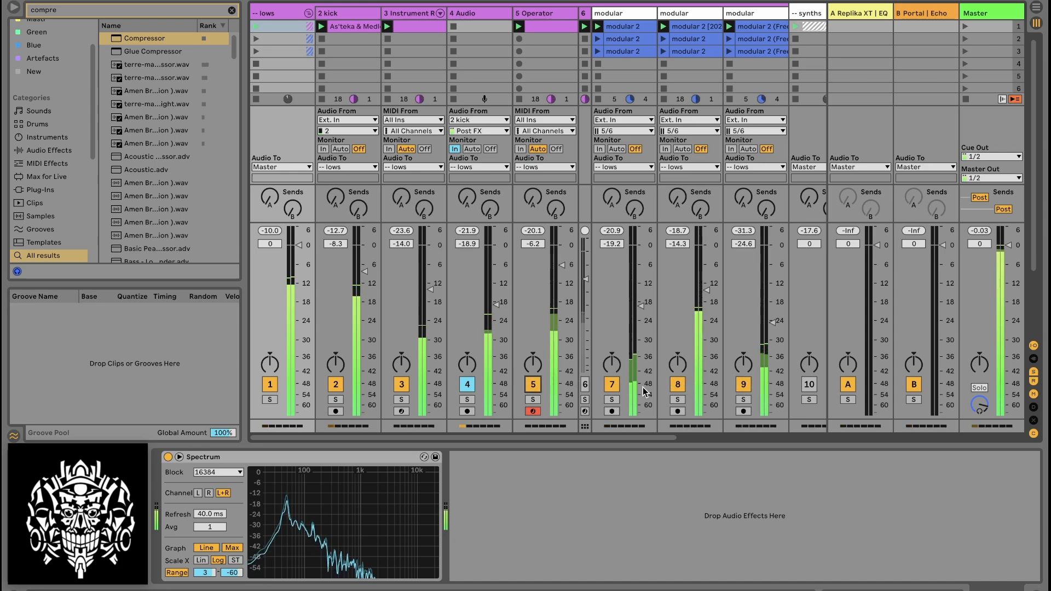
{"action": "left_click", "coordinate": [679, 386]}
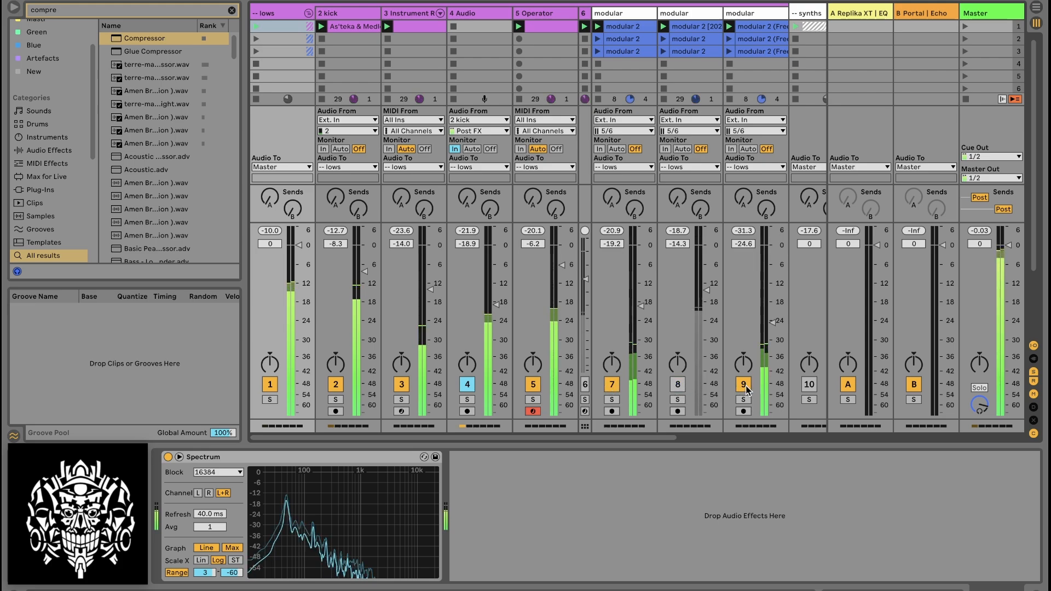
{"action": "left_click", "coordinate": [608, 385]}
{"action": "left_click", "coordinate": [534, 384]}
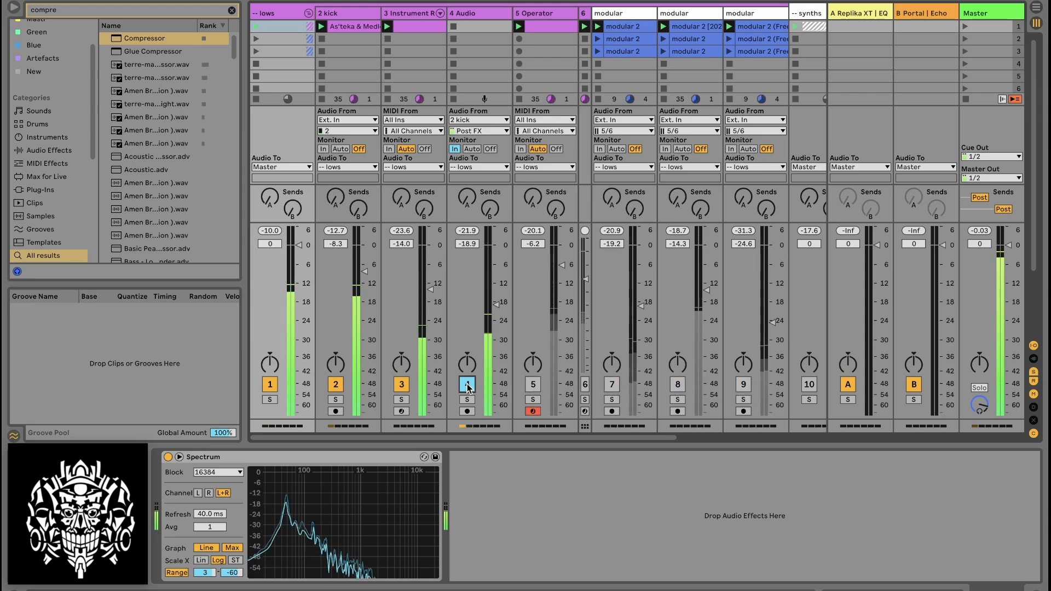
{"action": "left_click", "coordinate": [467, 385]}
{"action": "left_click", "coordinate": [401, 385]}
{"action": "left_click", "coordinate": [467, 385]}
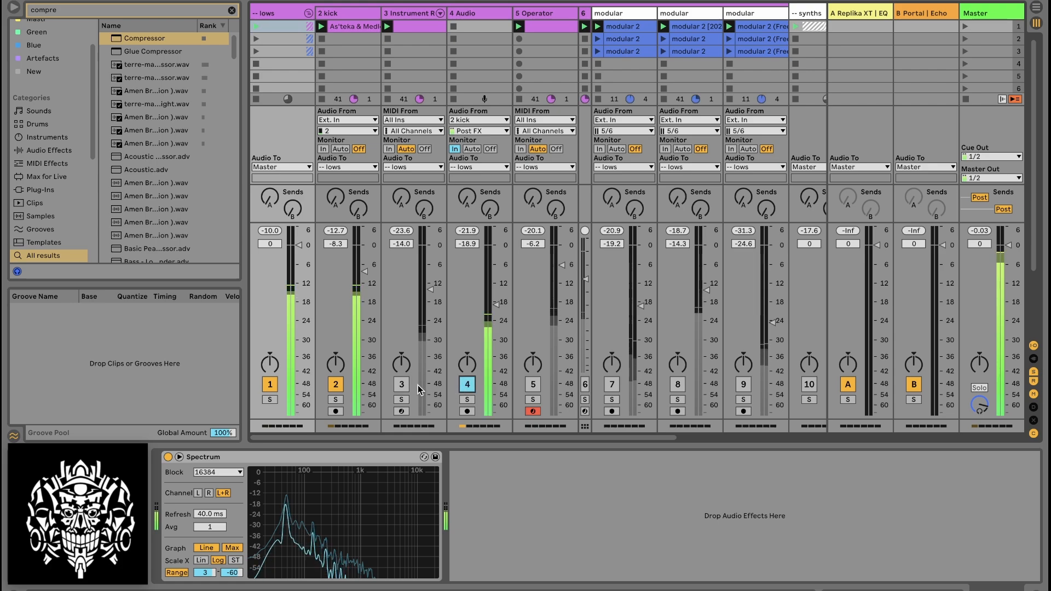
Step: Reactivate the Instrument Rack, Operator and three modular tracks, and compare the mix with the Instrument Rack track off and on
{"action": "left_click", "coordinate": [401, 386]}
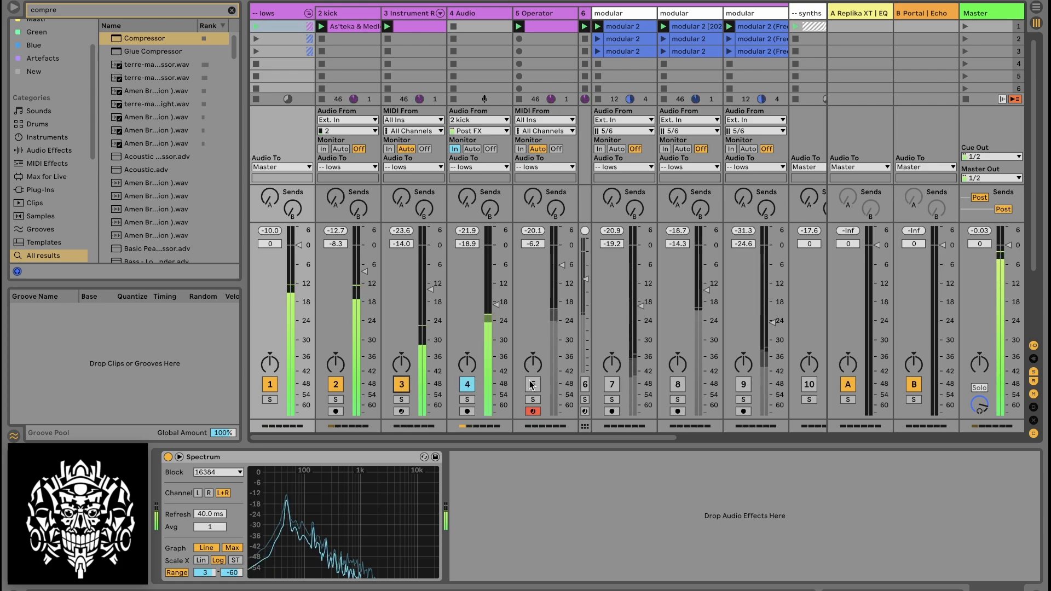
{"action": "left_click", "coordinate": [534, 386]}
{"action": "left_click", "coordinate": [612, 385]}
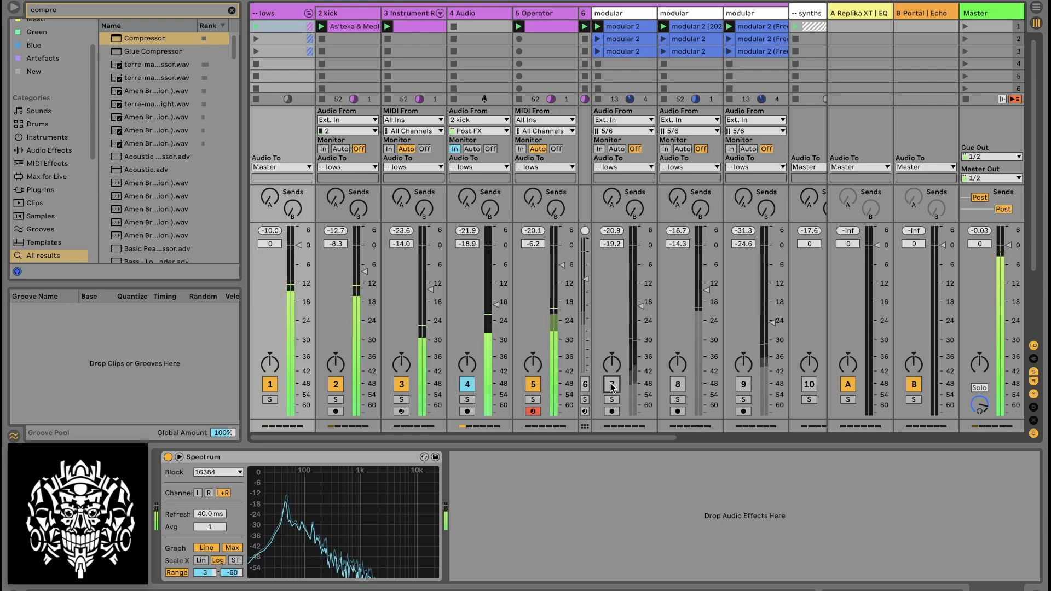
{"action": "left_click", "coordinate": [743, 386]}
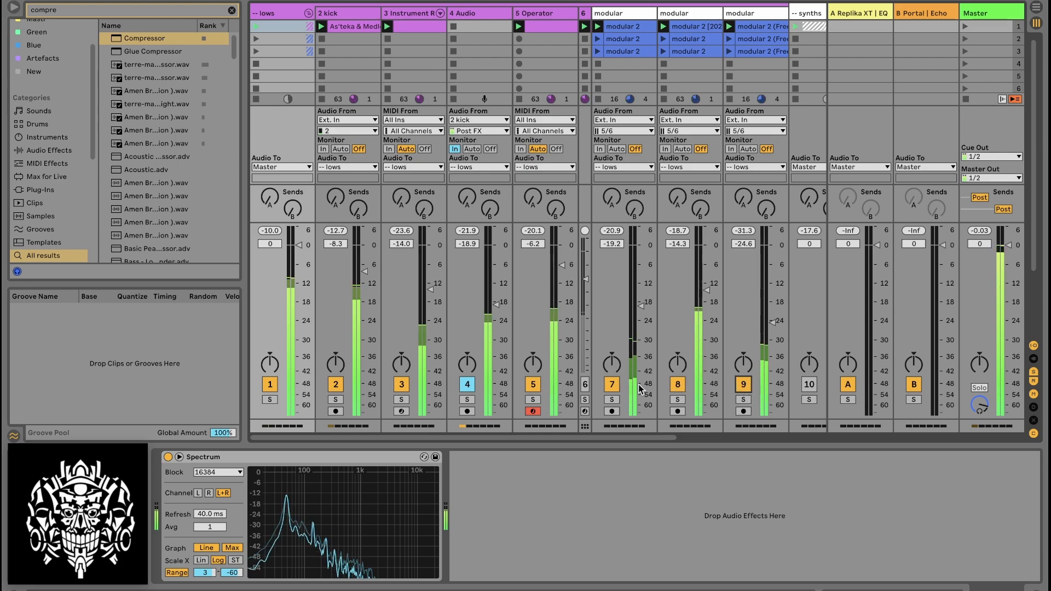
{"action": "left_click", "coordinate": [402, 385]}
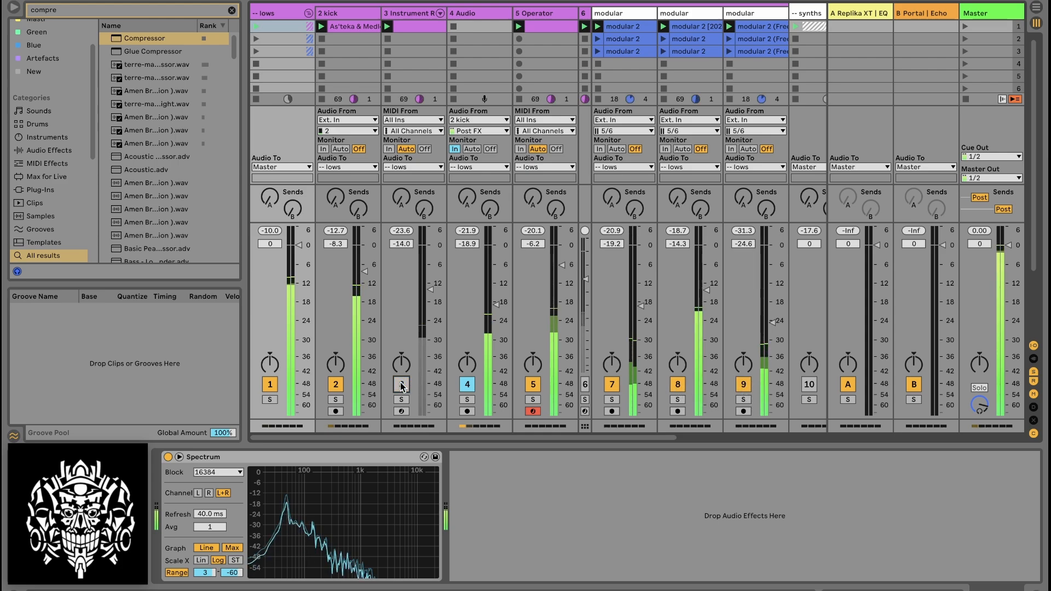
{"action": "left_click", "coordinate": [401, 385]}
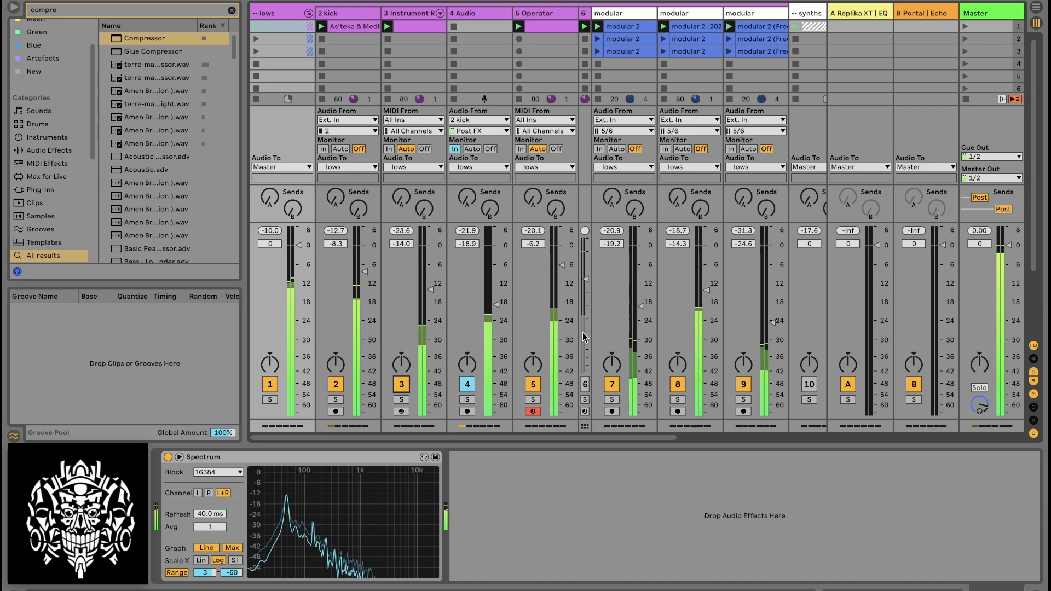
Step: Stop playback, show the Instrument Rack track's devices, and play all the low-end layers again
{"action": "key", "text": "space"}
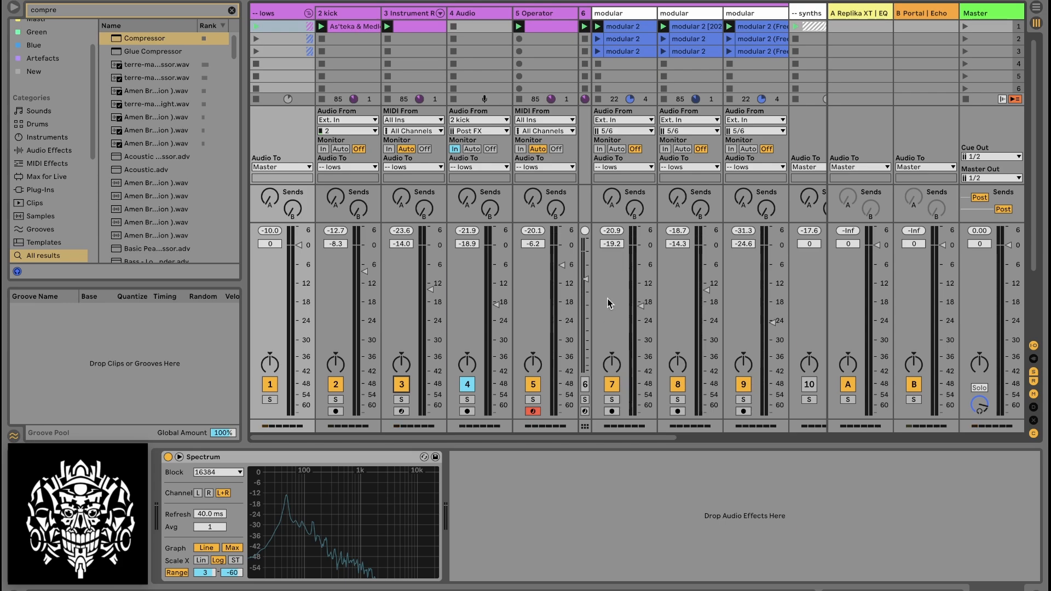
{"action": "key", "text": "Right"}
{"action": "key", "text": "Right"}
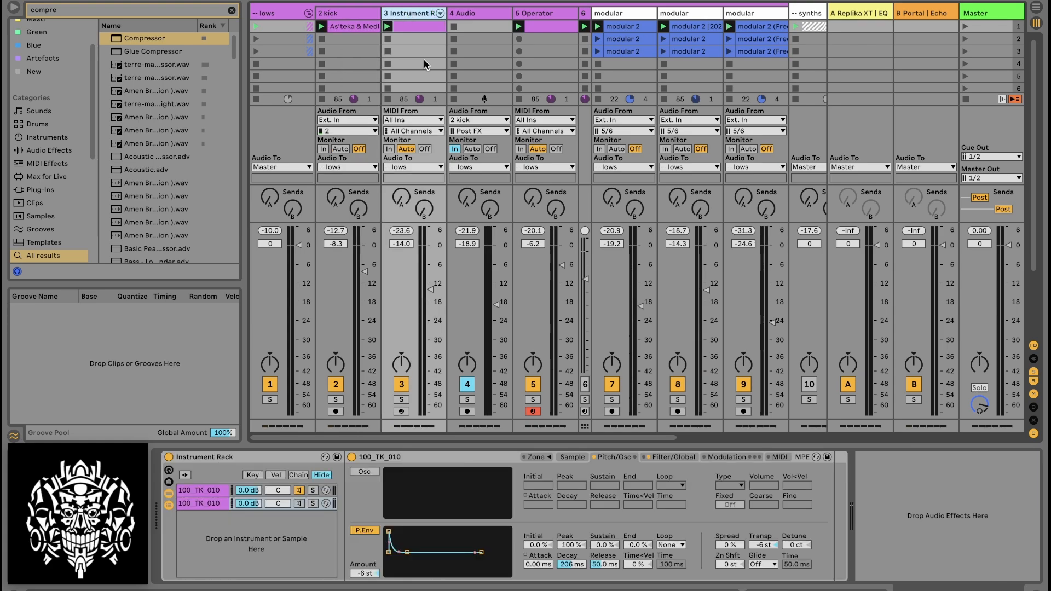
{"action": "key", "text": "space"}
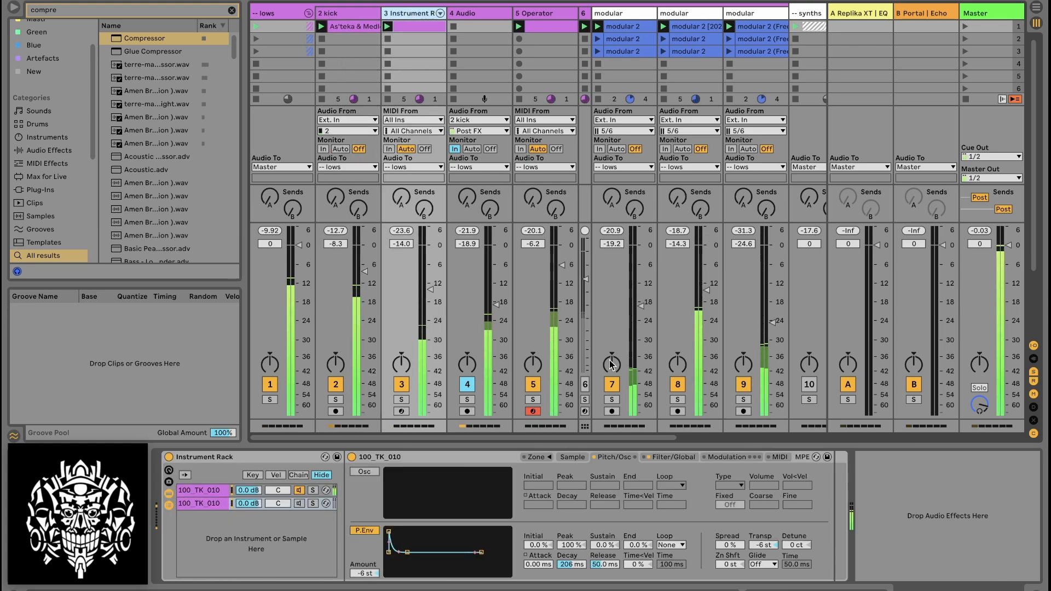